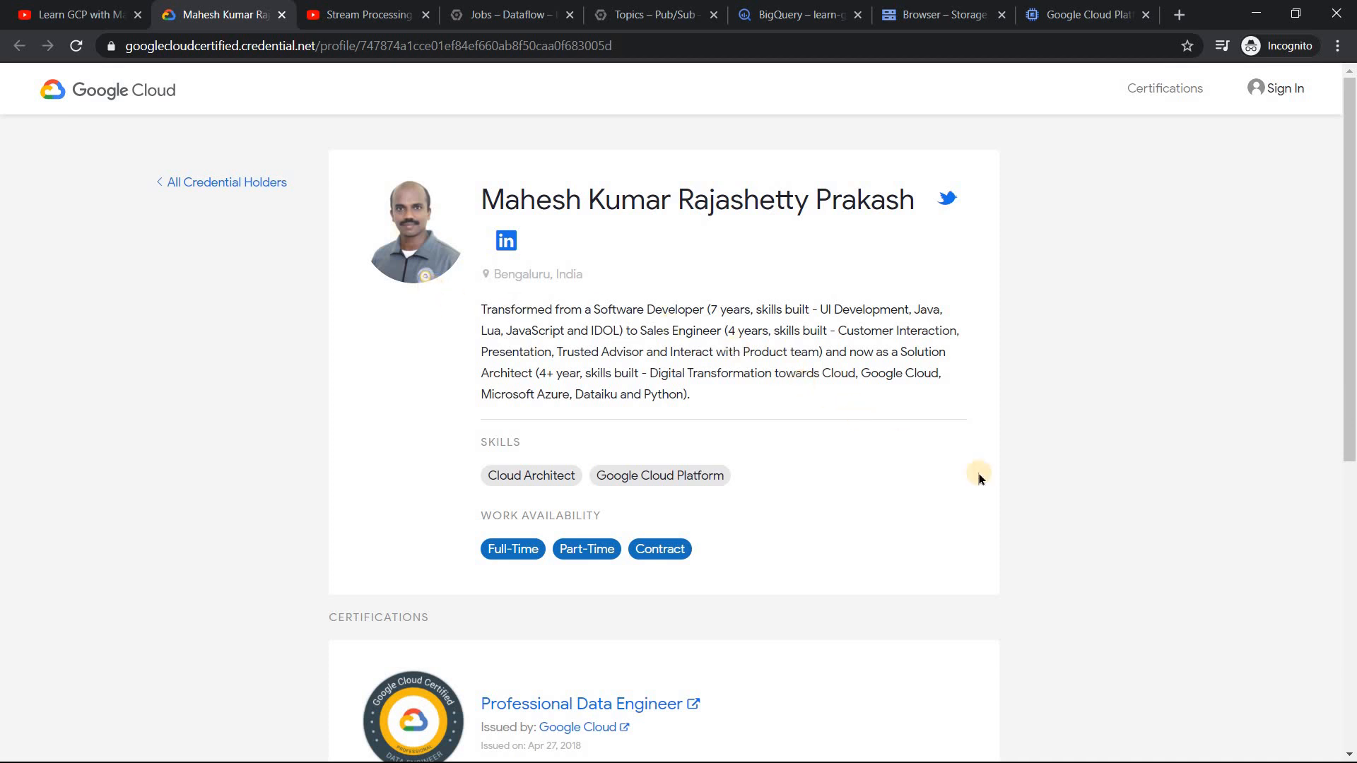
Examine the Professional Data Engineer certificate listed on the credential profile and the Stream Processing Pipeline video page
drag(1347, 220, 1328, 388)
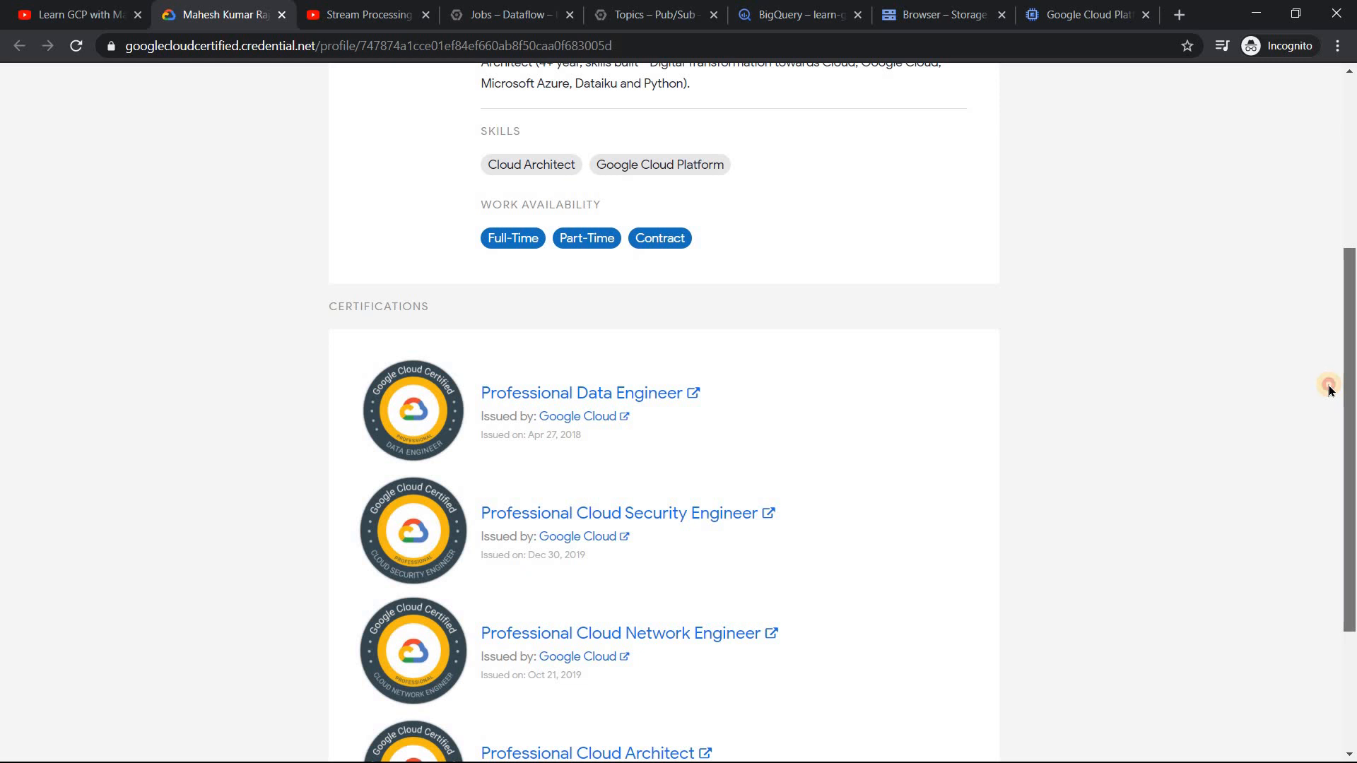
click(646, 395)
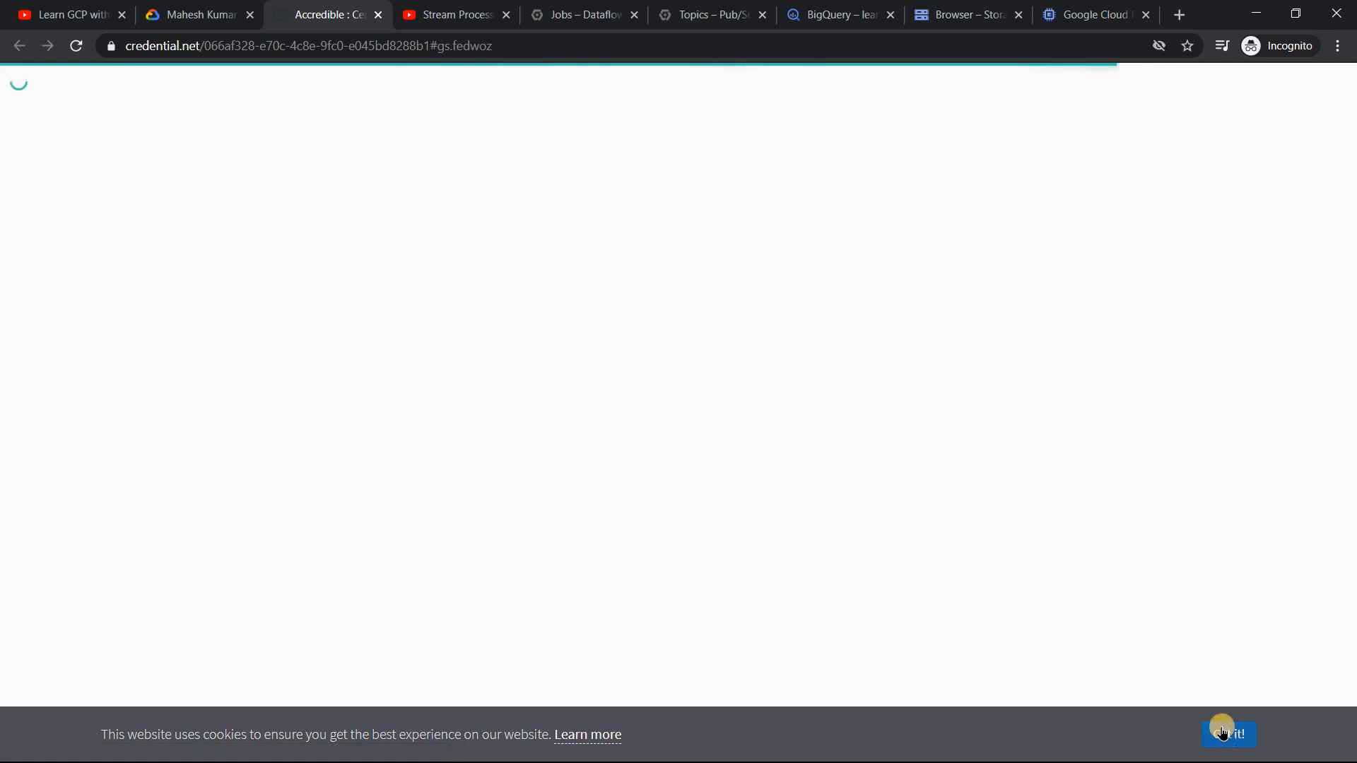
click(1223, 731)
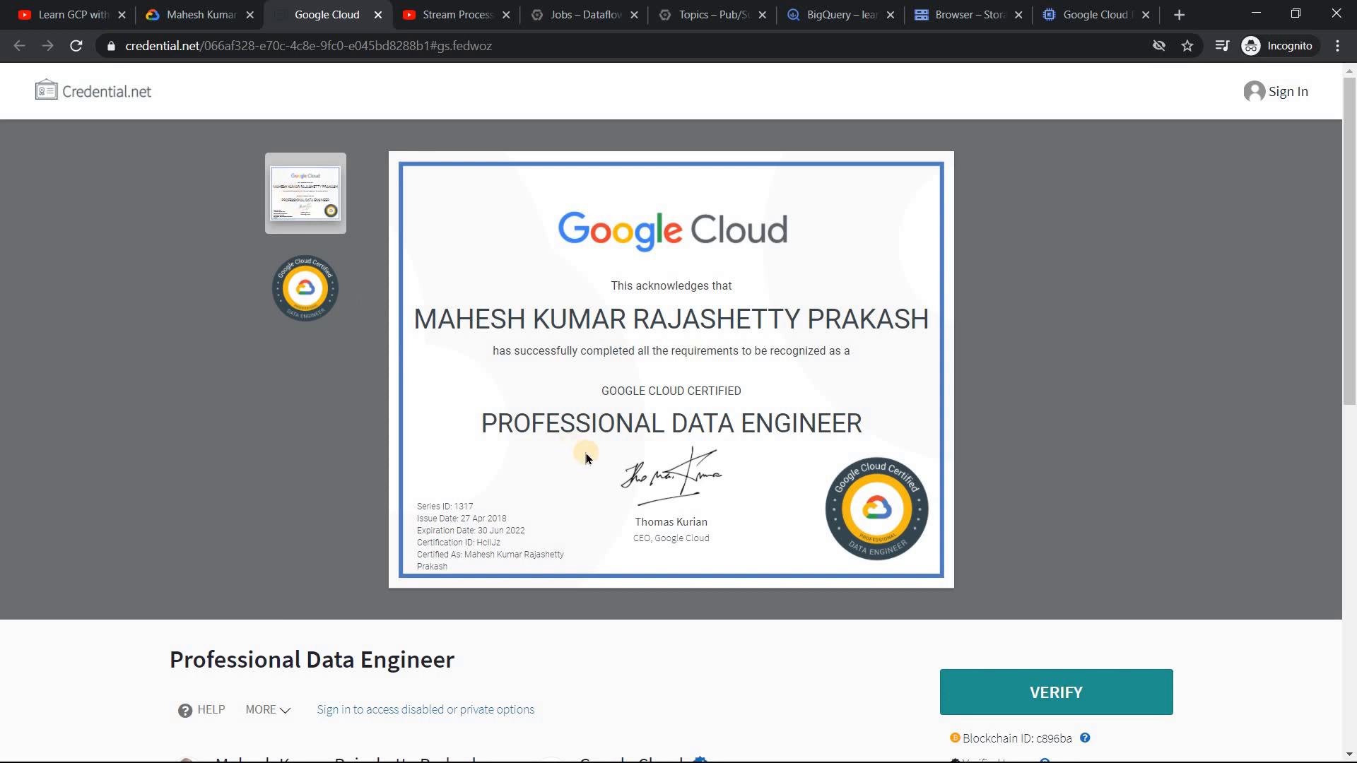
click(586, 457)
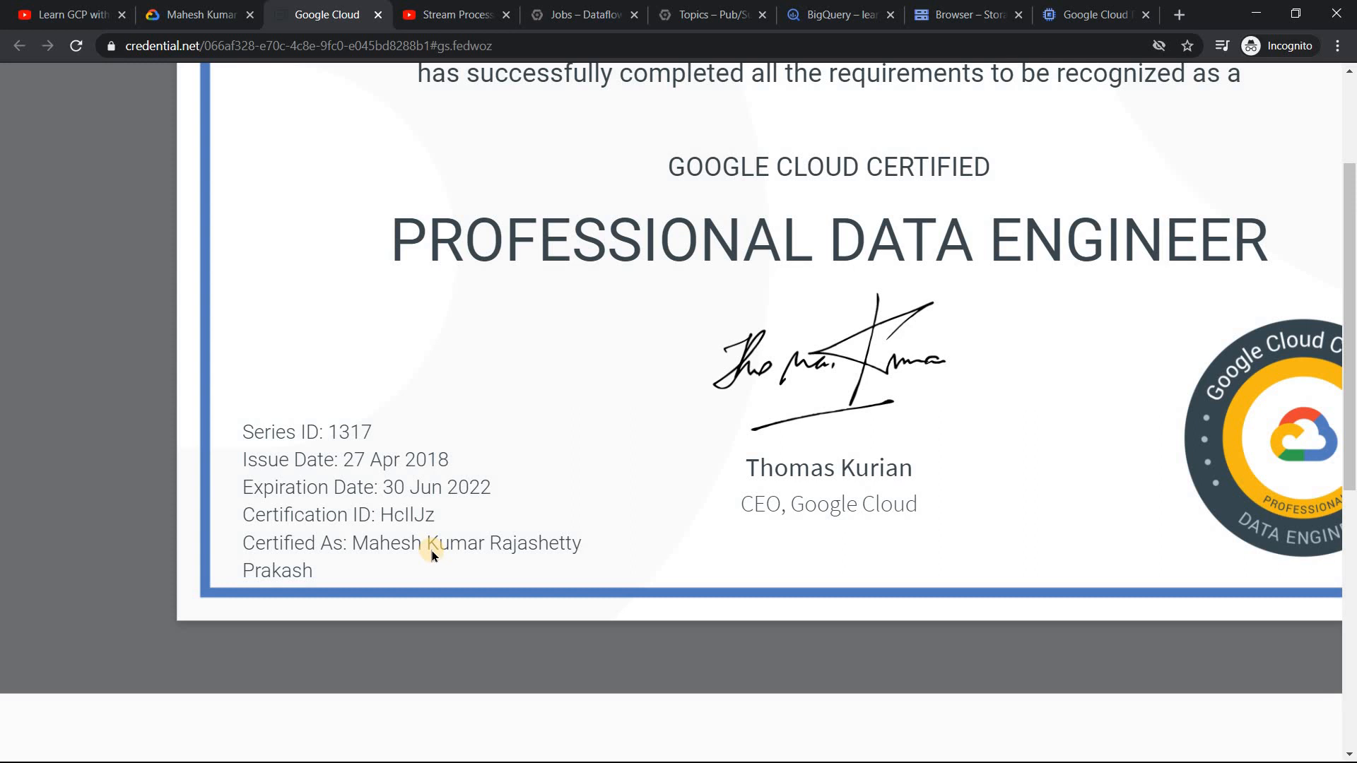
click(450, 11)
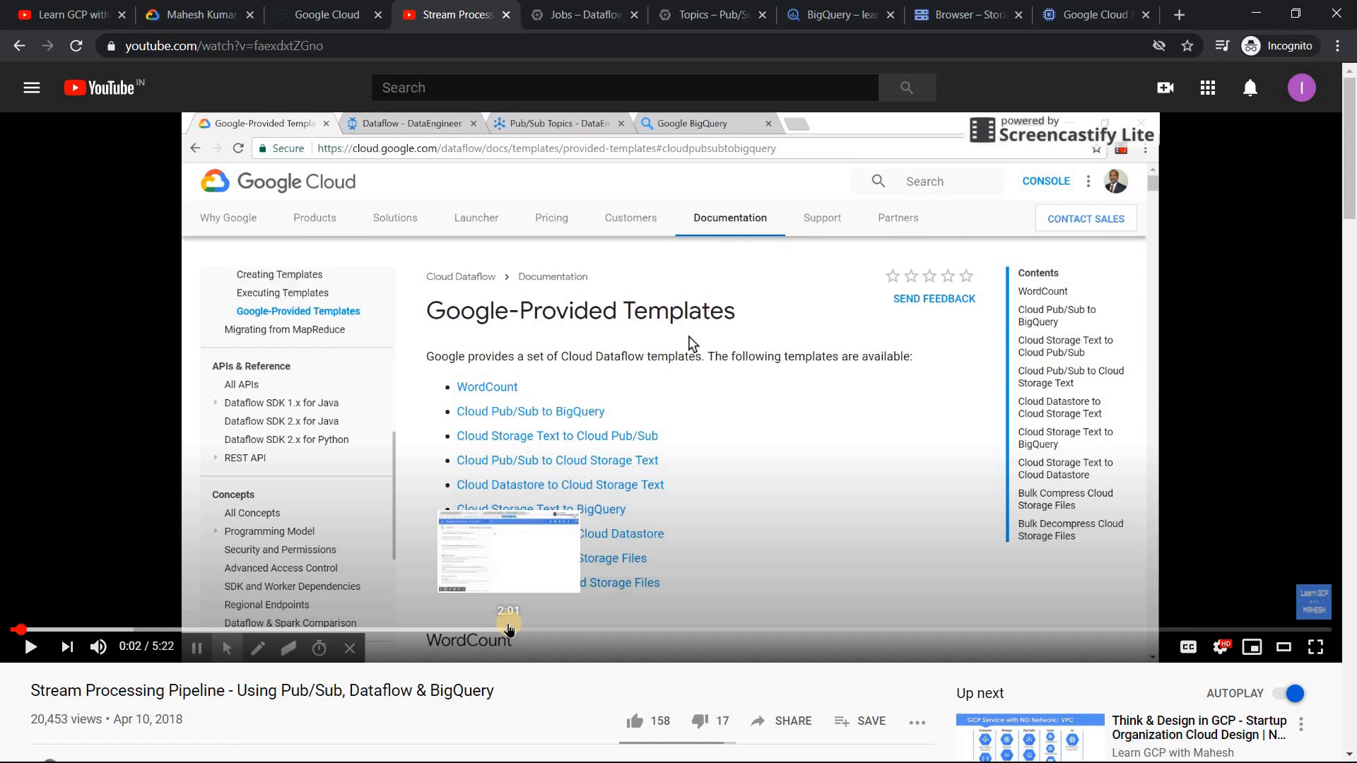
Start a new Dataflow job from a template and name it pubsub-dataflow-bigquery
click(578, 14)
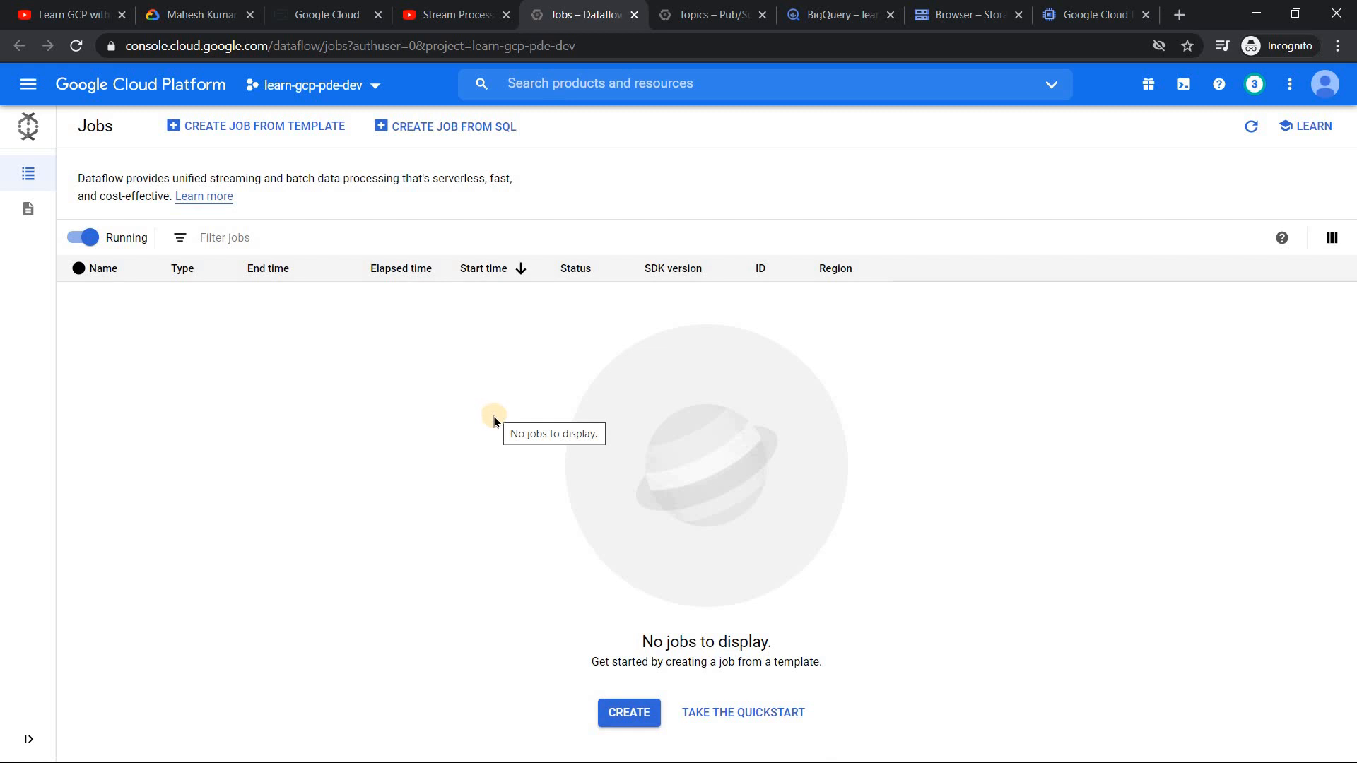
click(293, 131)
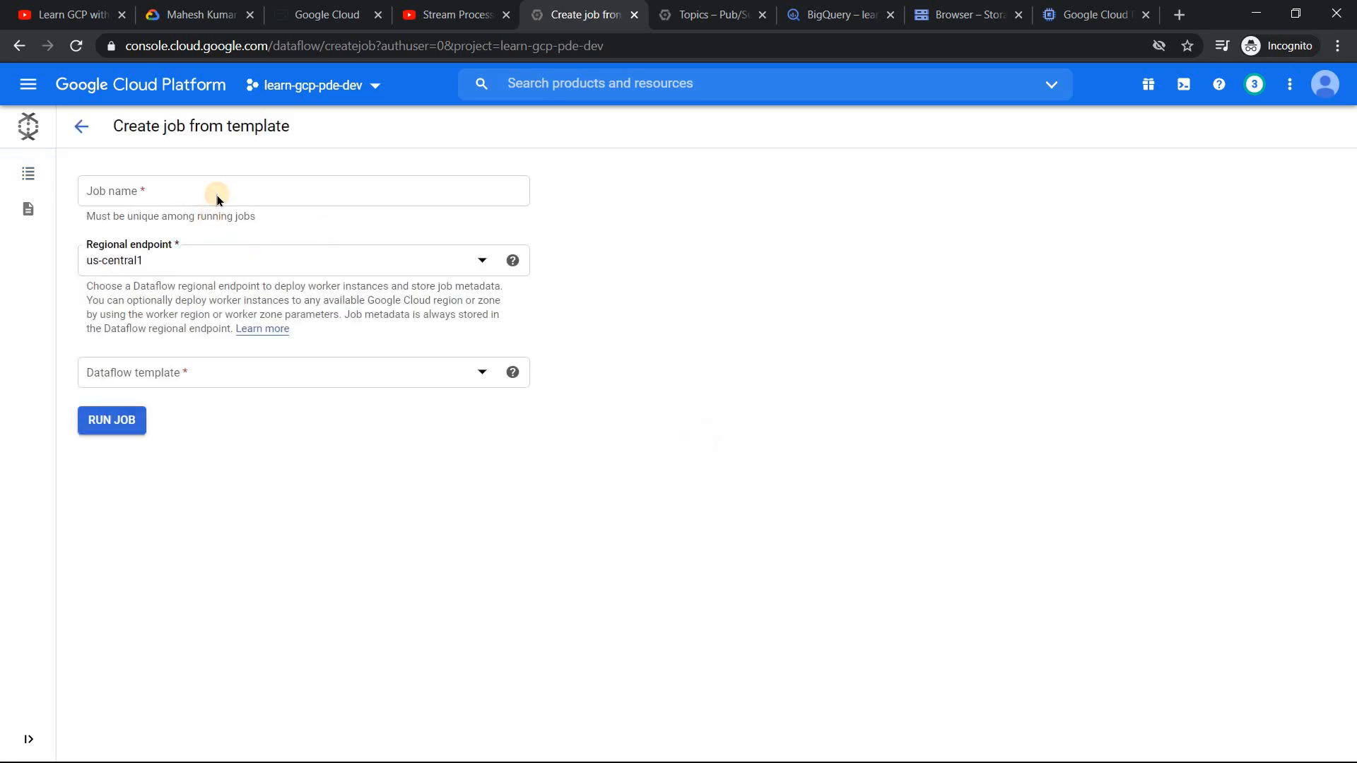
click(216, 193)
text(pub)
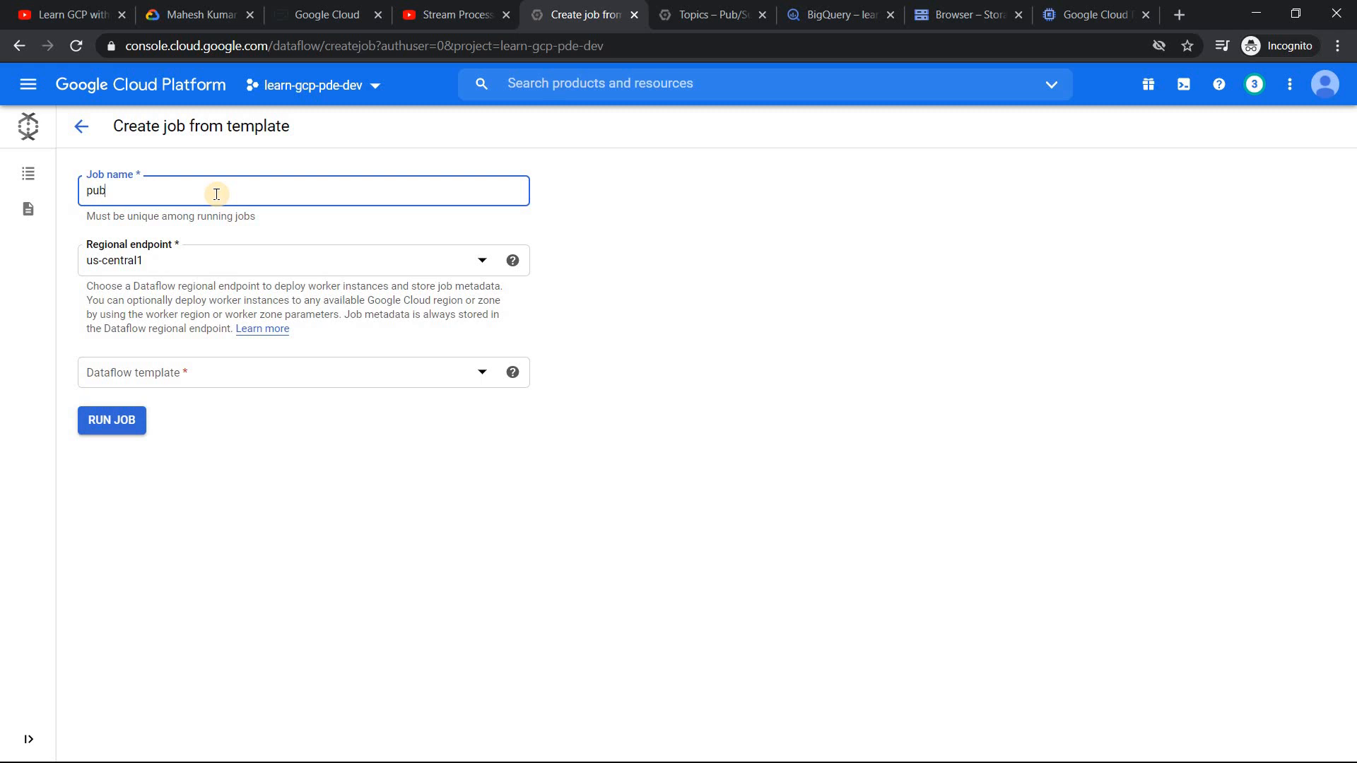
text(sub-dataflow-bique)
key(BackSpace)
key(BackSpace)
text(gquery)
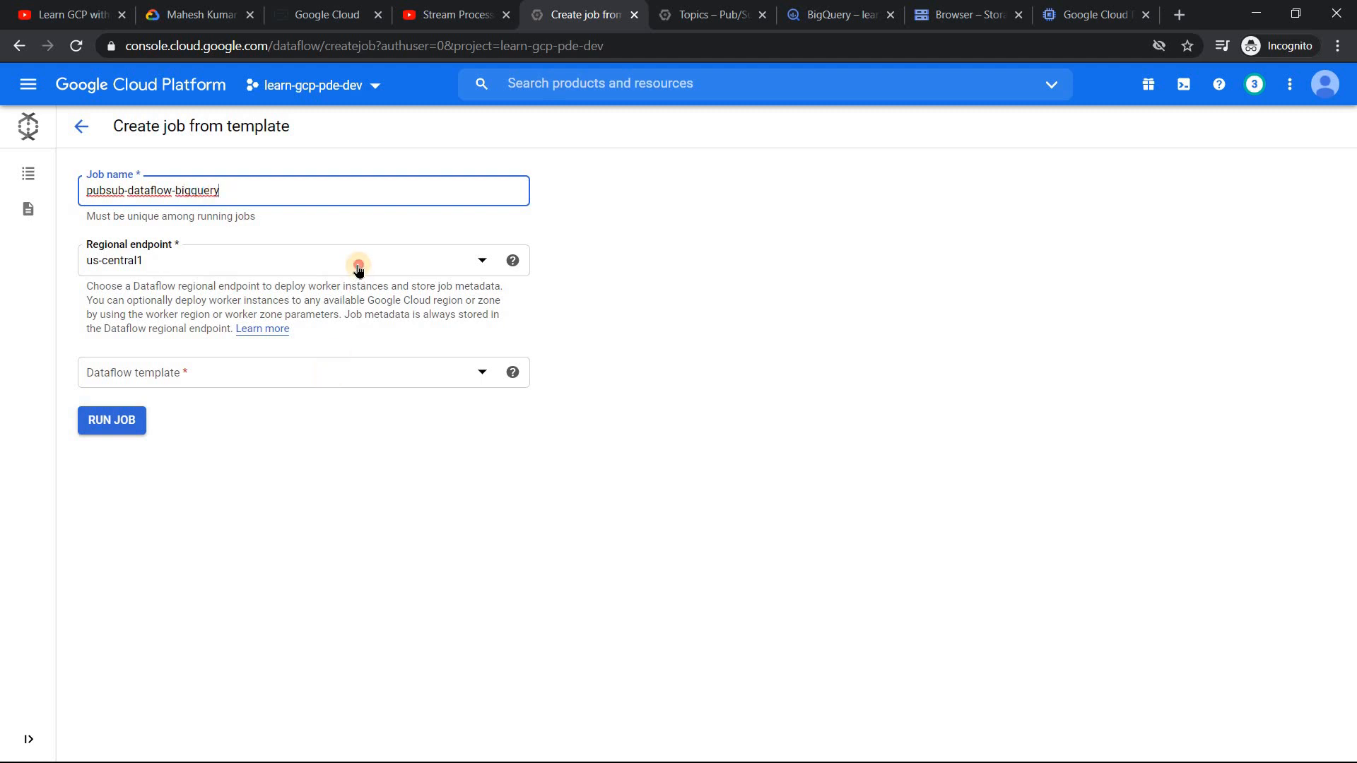
Set the job's regional endpoint to asia-southeast1 and its Dataflow template to Pub/Sub Topic to BigQuery
click(356, 267)
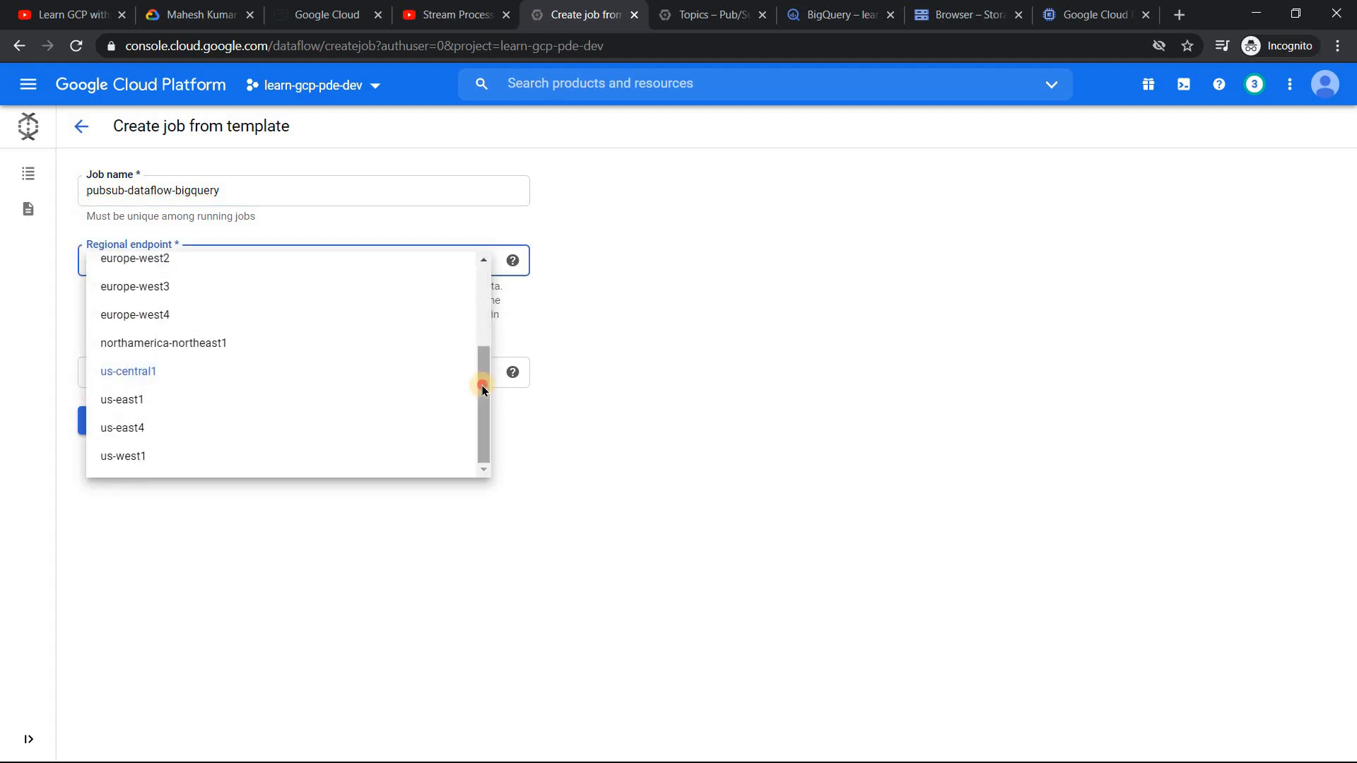
drag(482, 385, 464, 303)
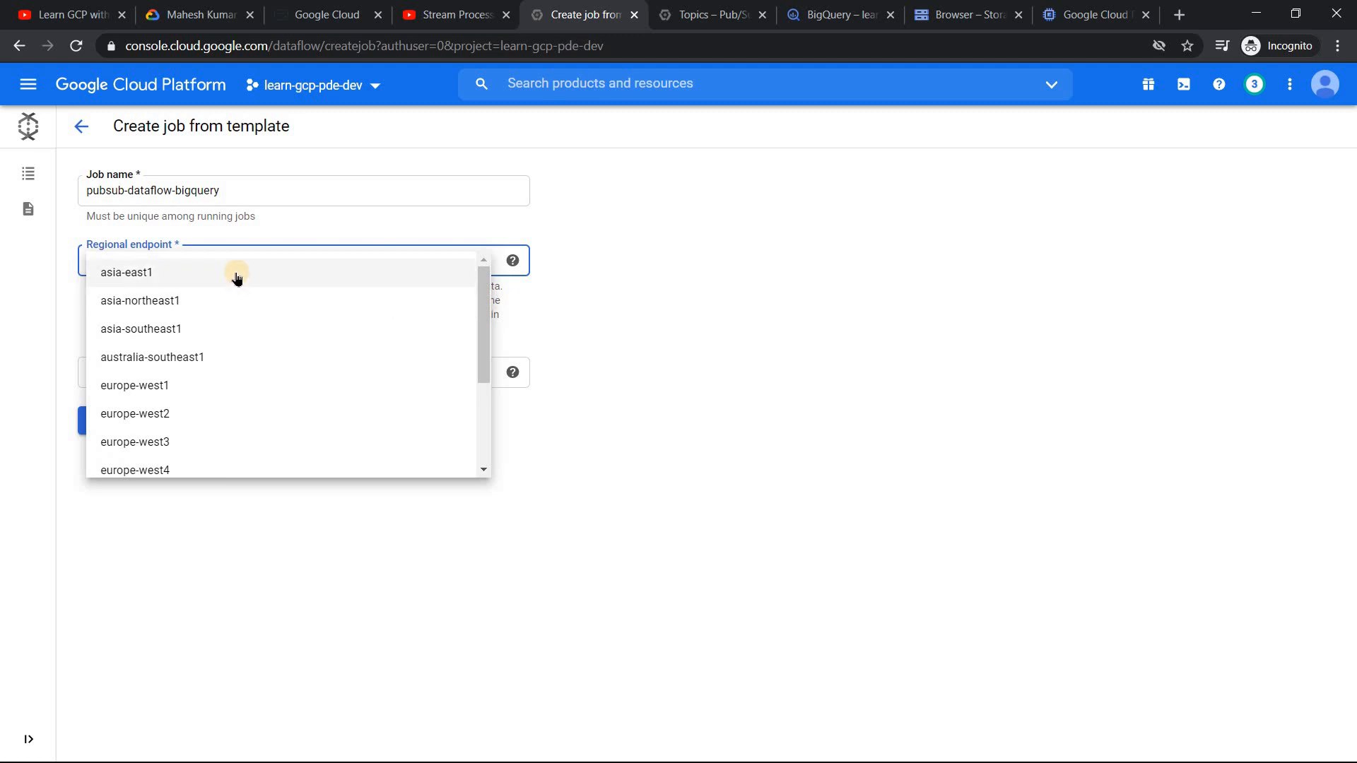
click(200, 328)
click(230, 380)
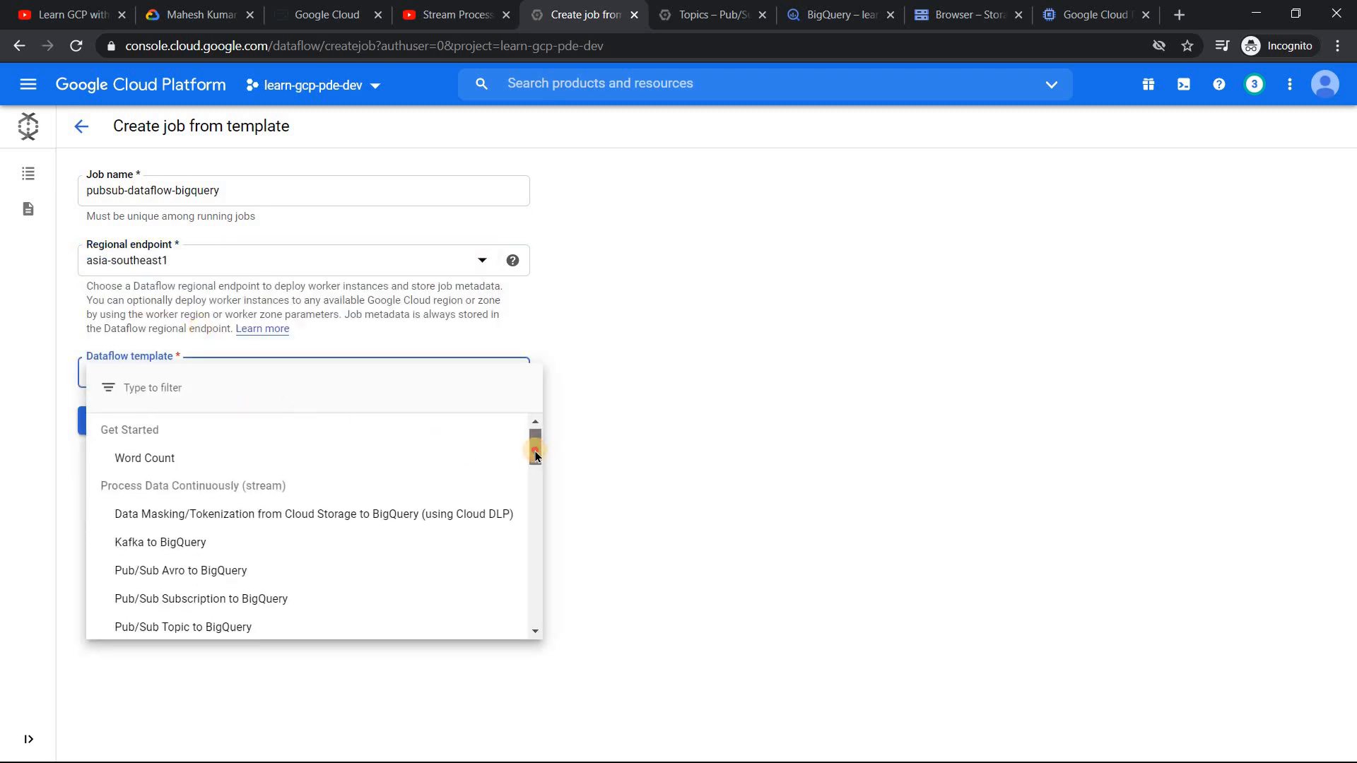
drag(535, 451, 536, 455)
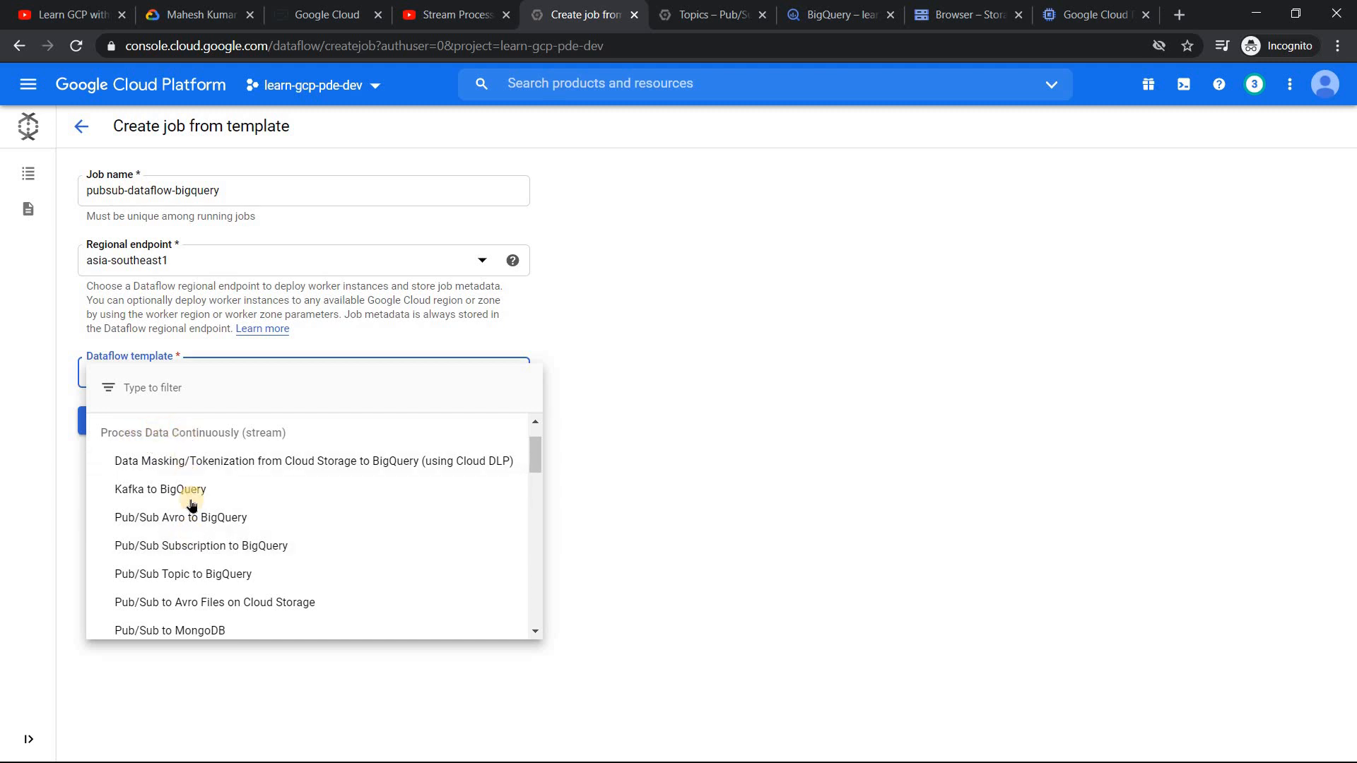
click(175, 575)
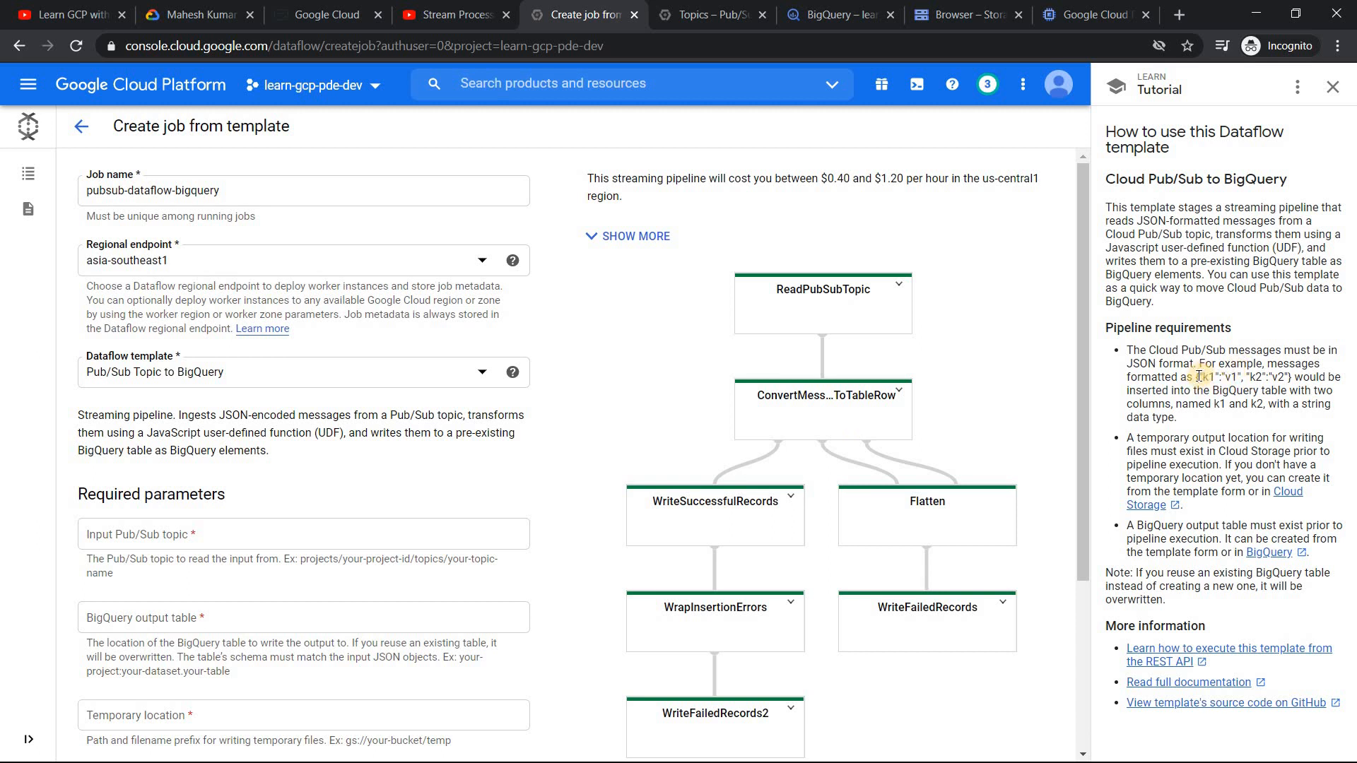
drag(1196, 377, 1306, 379)
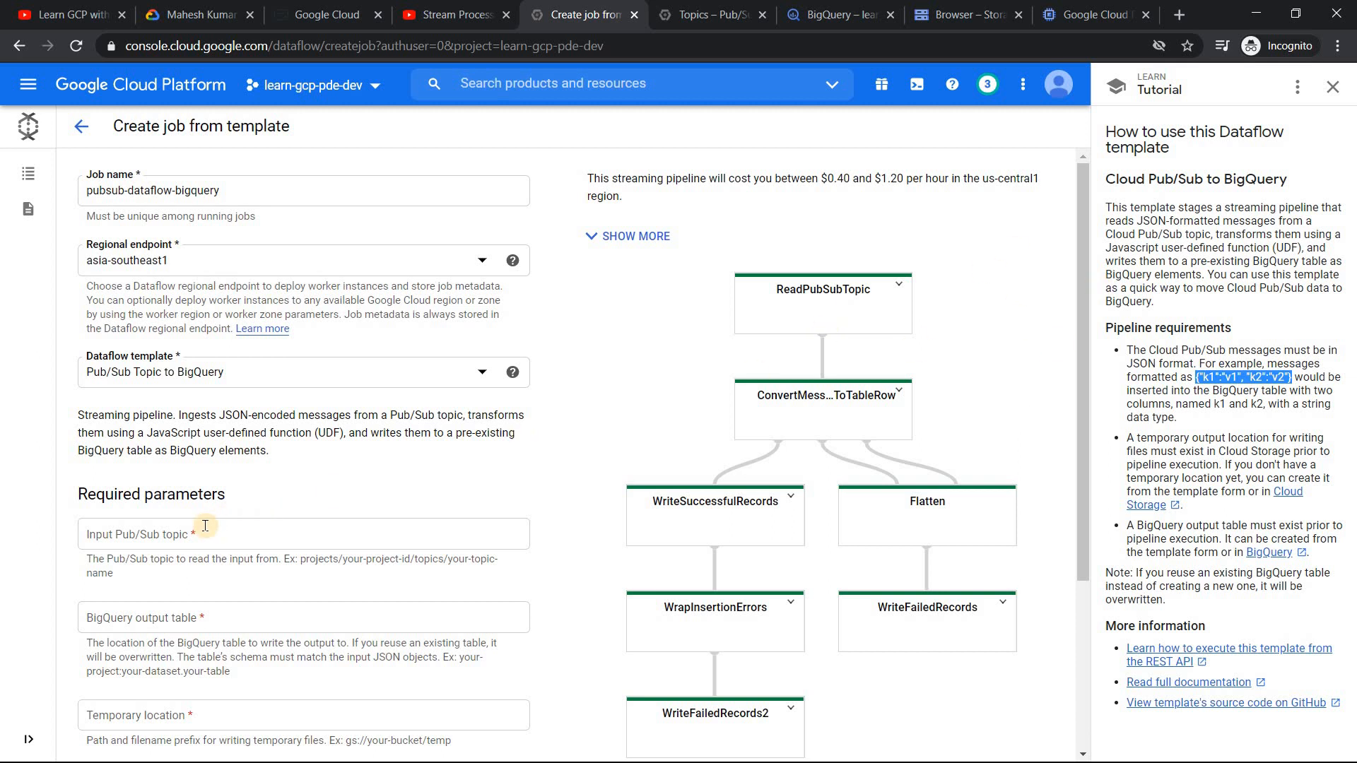
Create a Pub/Sub topic with the ID streaming and a Google-managed key, and copy its full topic name
click(707, 13)
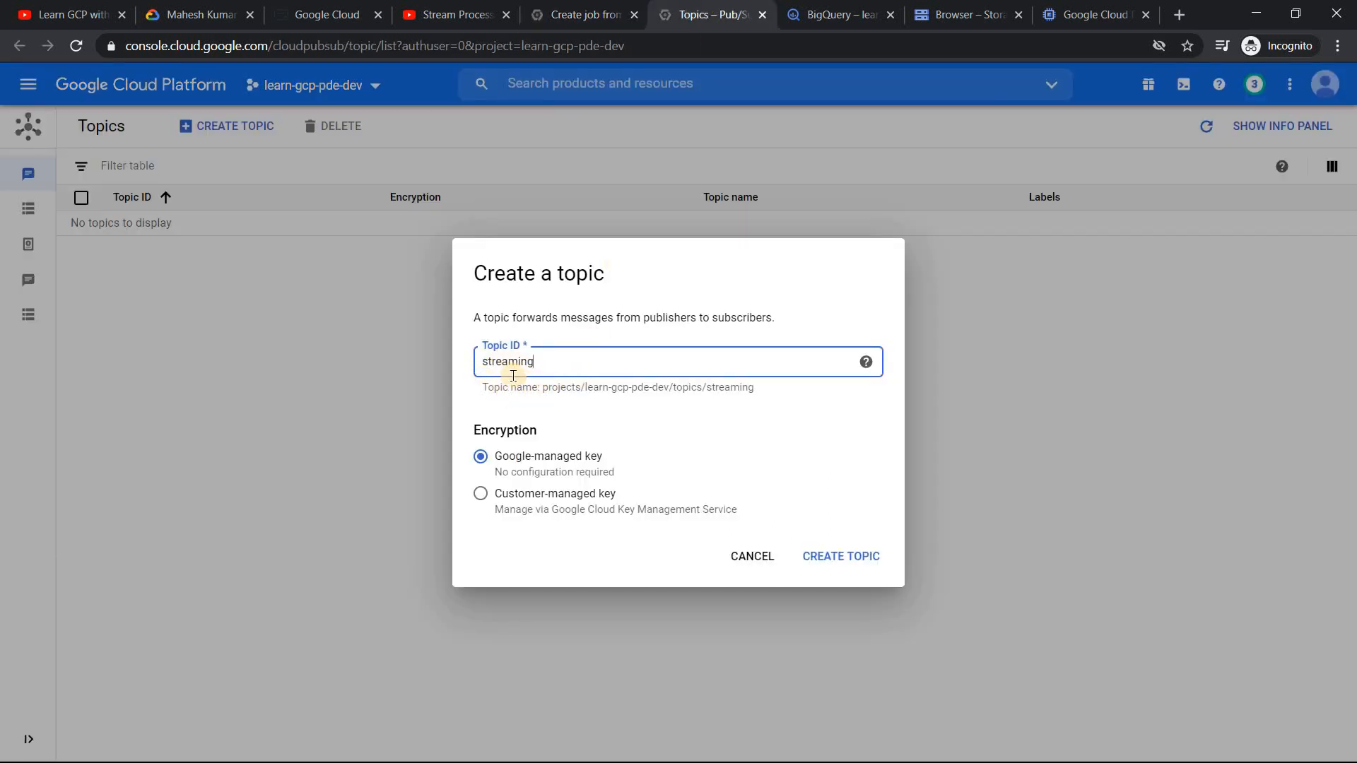
click(842, 559)
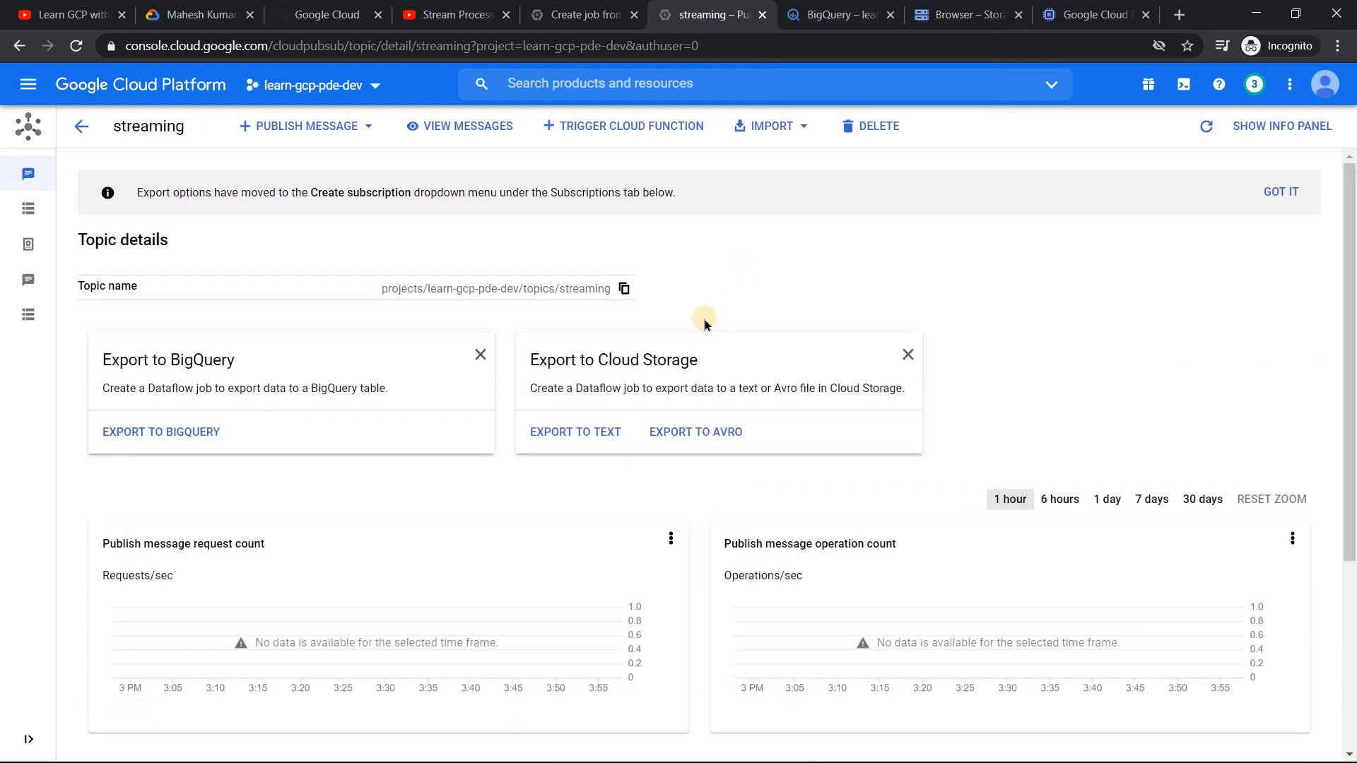
click(624, 289)
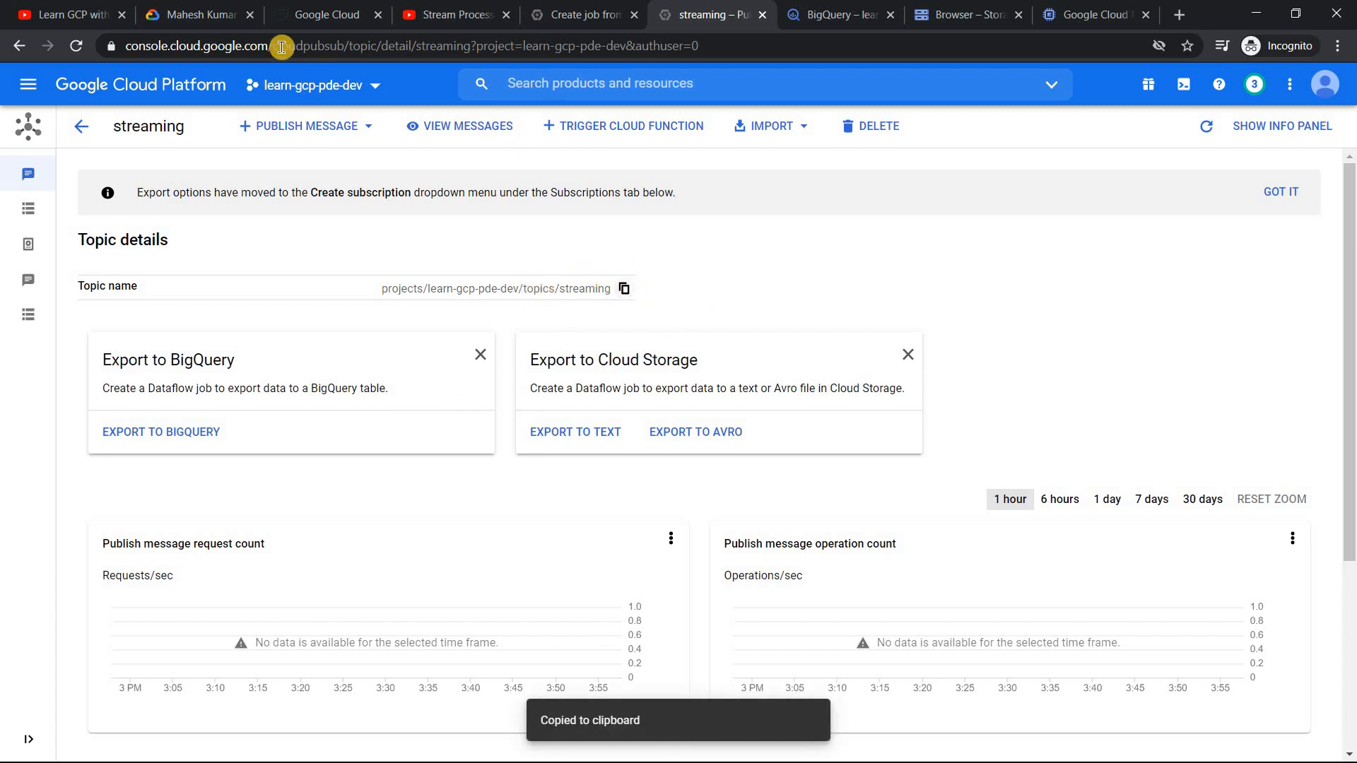
Enter projects/learn-gcp-pde-dev/topics/streaming as the Dataflow job's input Pub/Sub topic
click(576, 15)
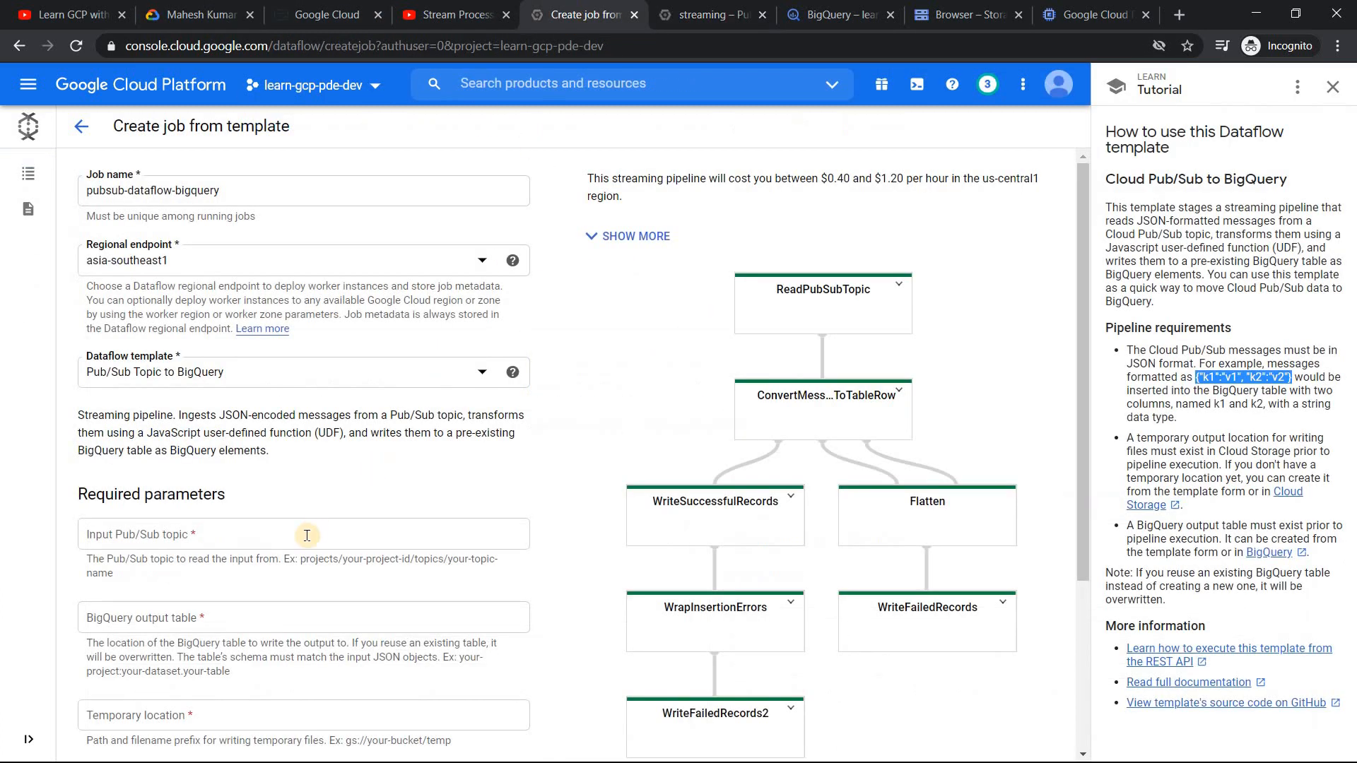
click(271, 542)
key(ctrl+v)
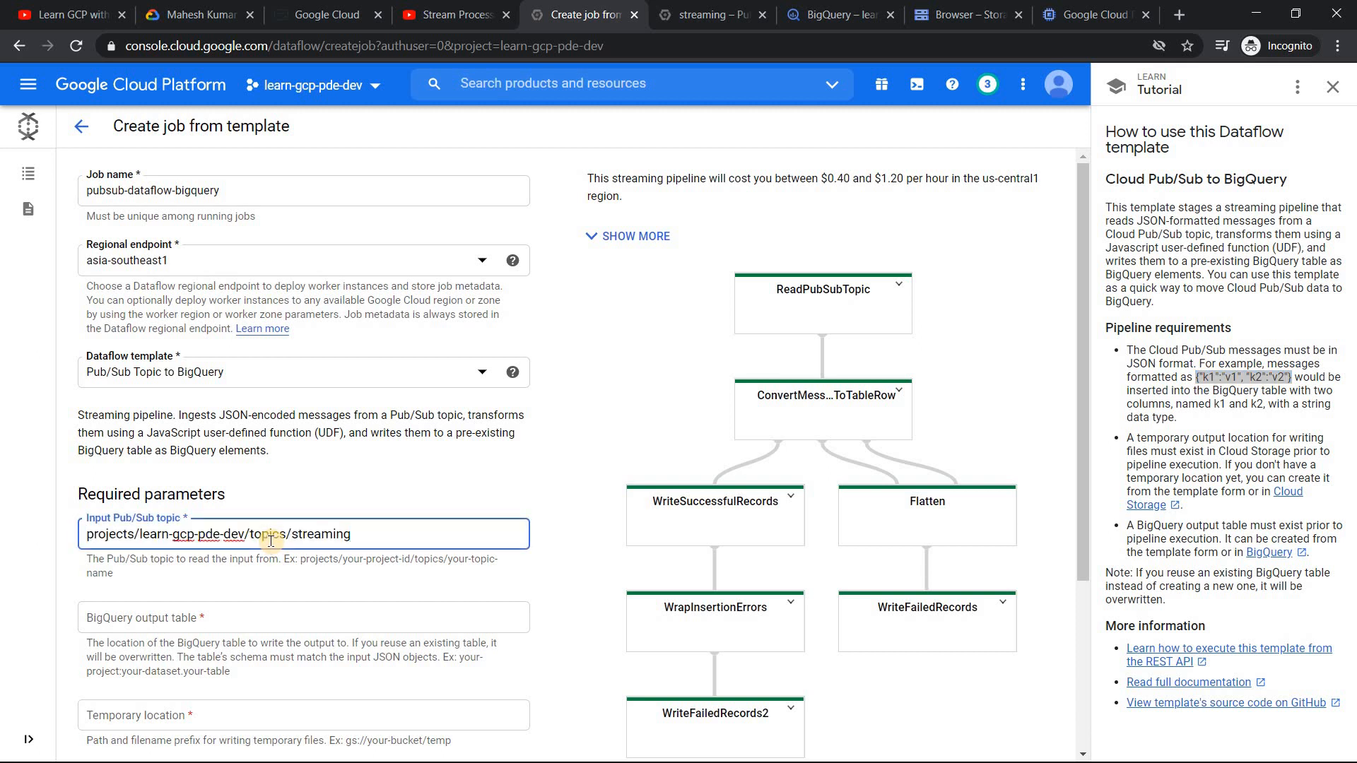
scroll(271, 542, down, 3)
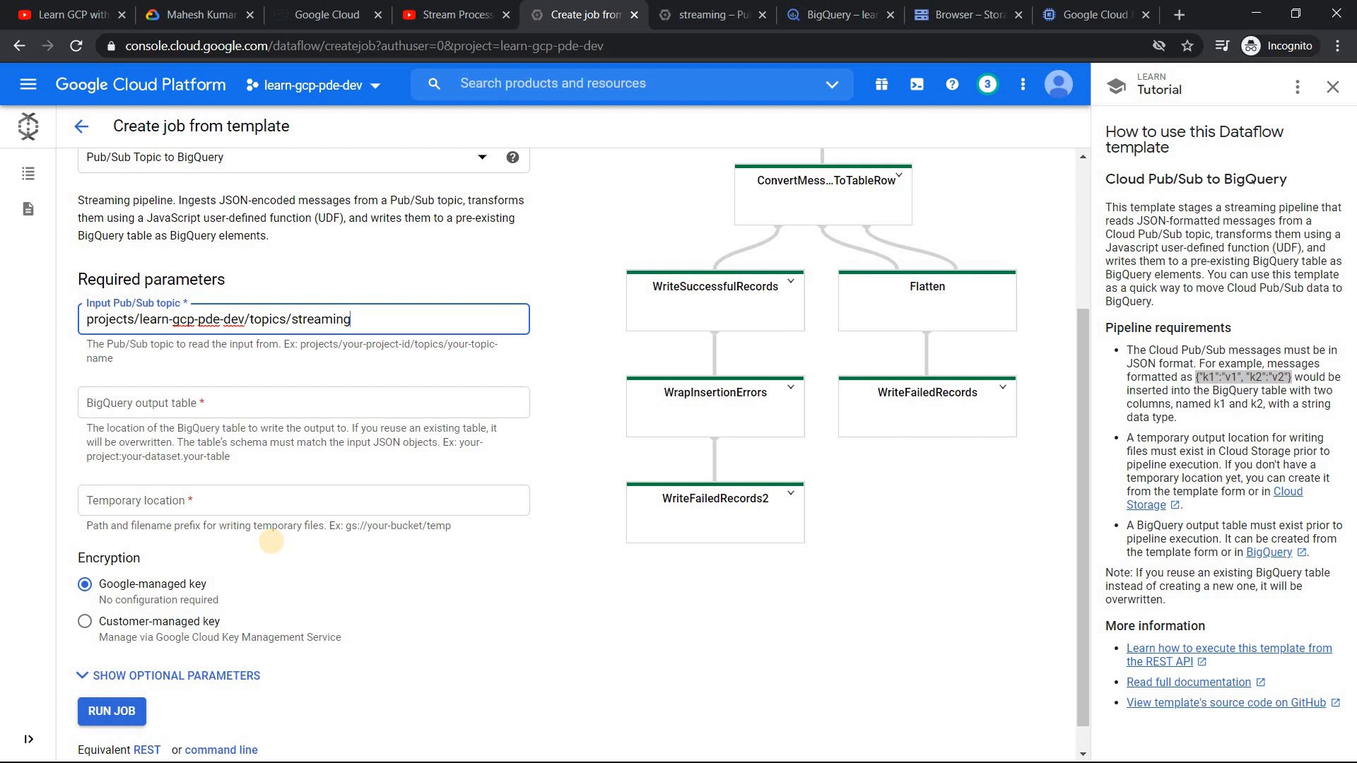
Define an empty BigQuery table pubsub_dataflow_bq_stream in dataset dataengineer with STRING fields module and submodule and INTEGER field duration
click(833, 16)
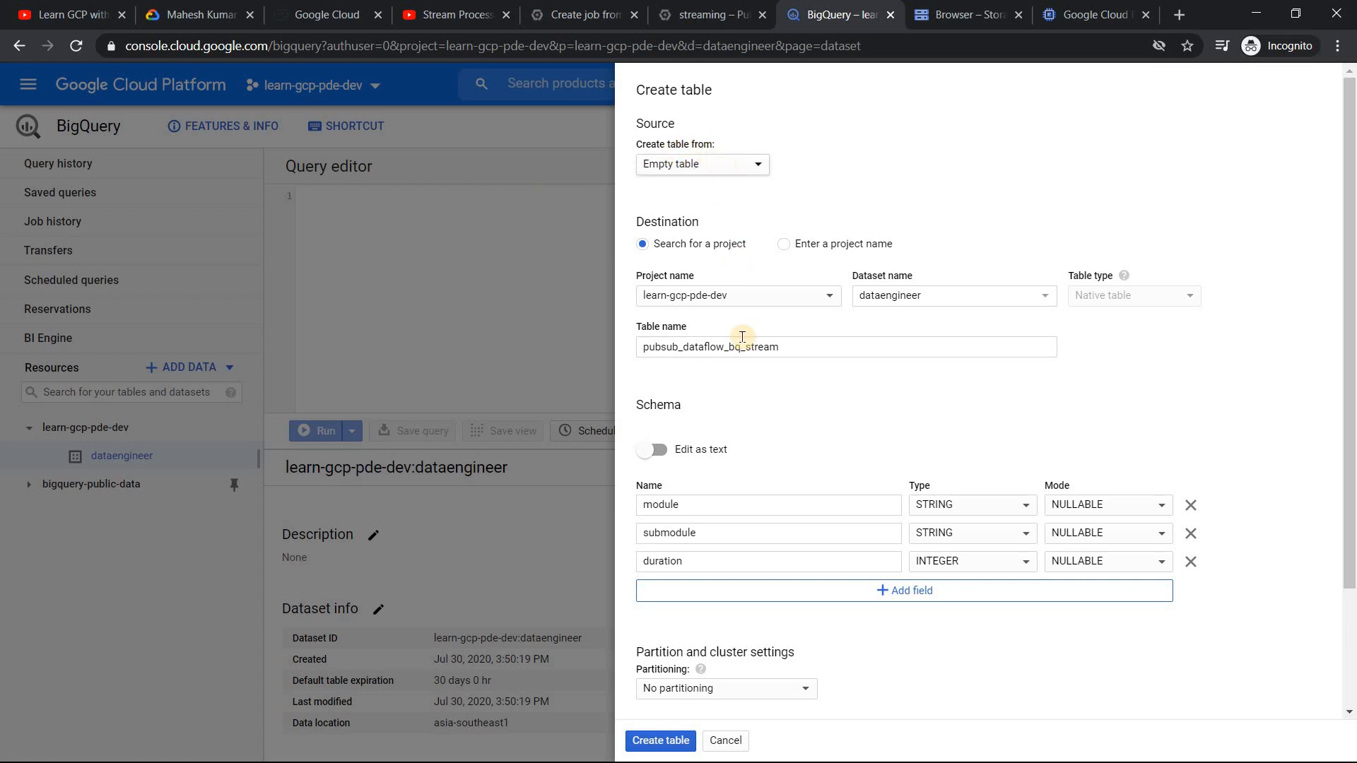
double_click(645, 348)
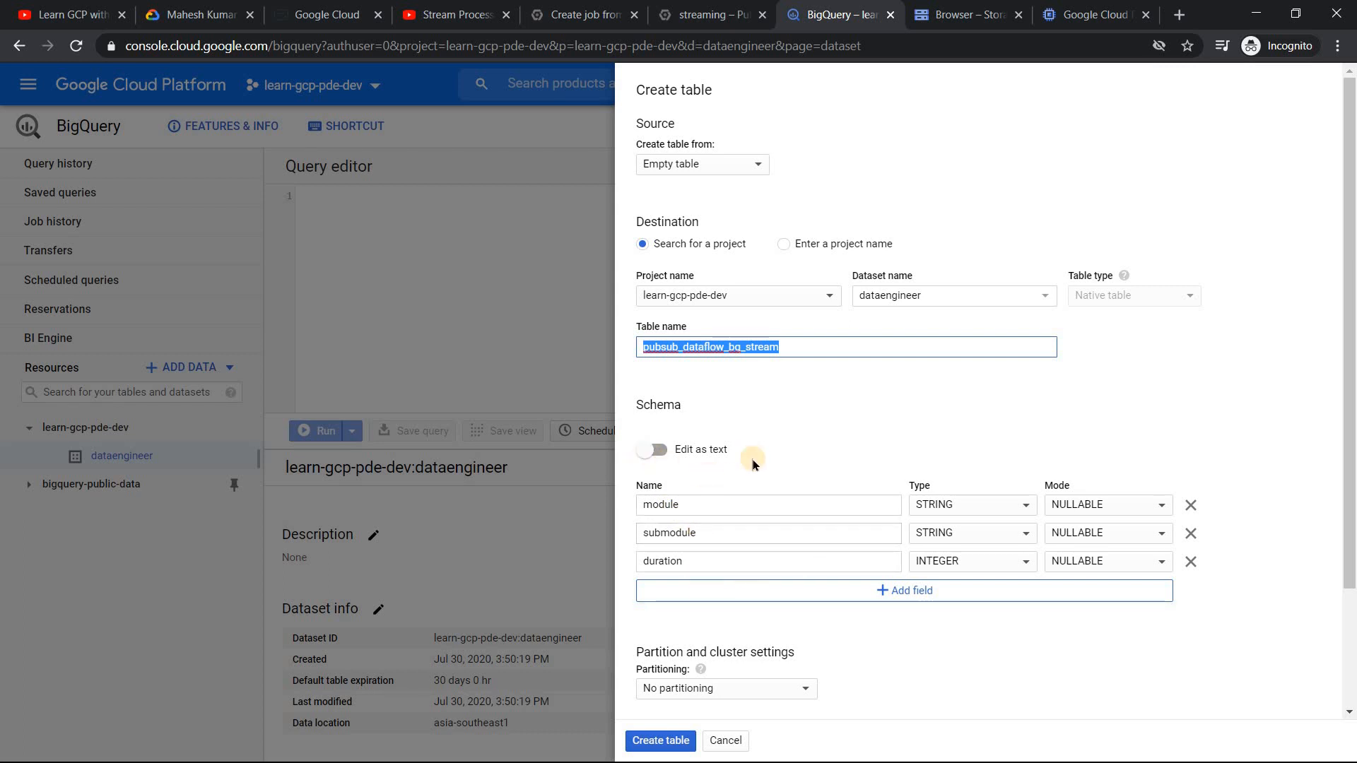
drag(1349, 221, 1350, 224)
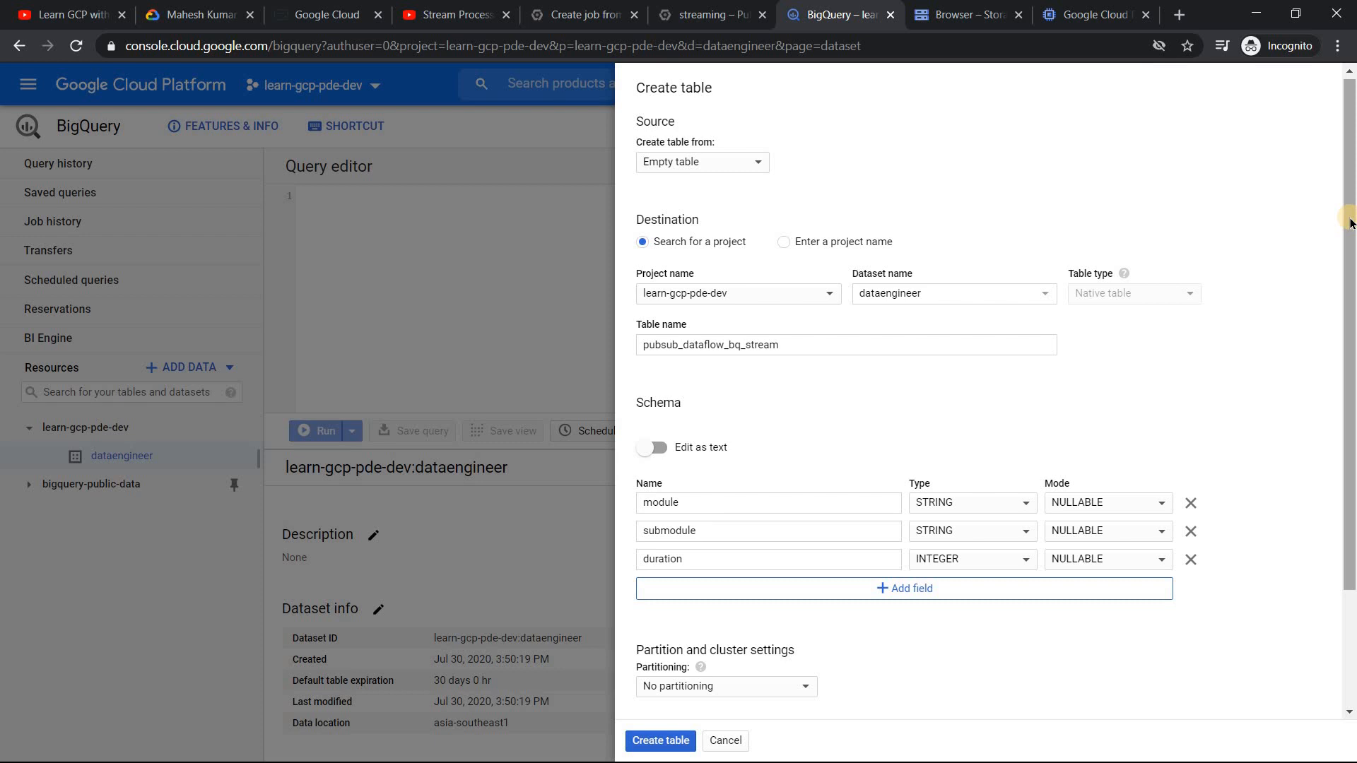
scroll(1259, 297, down, 3)
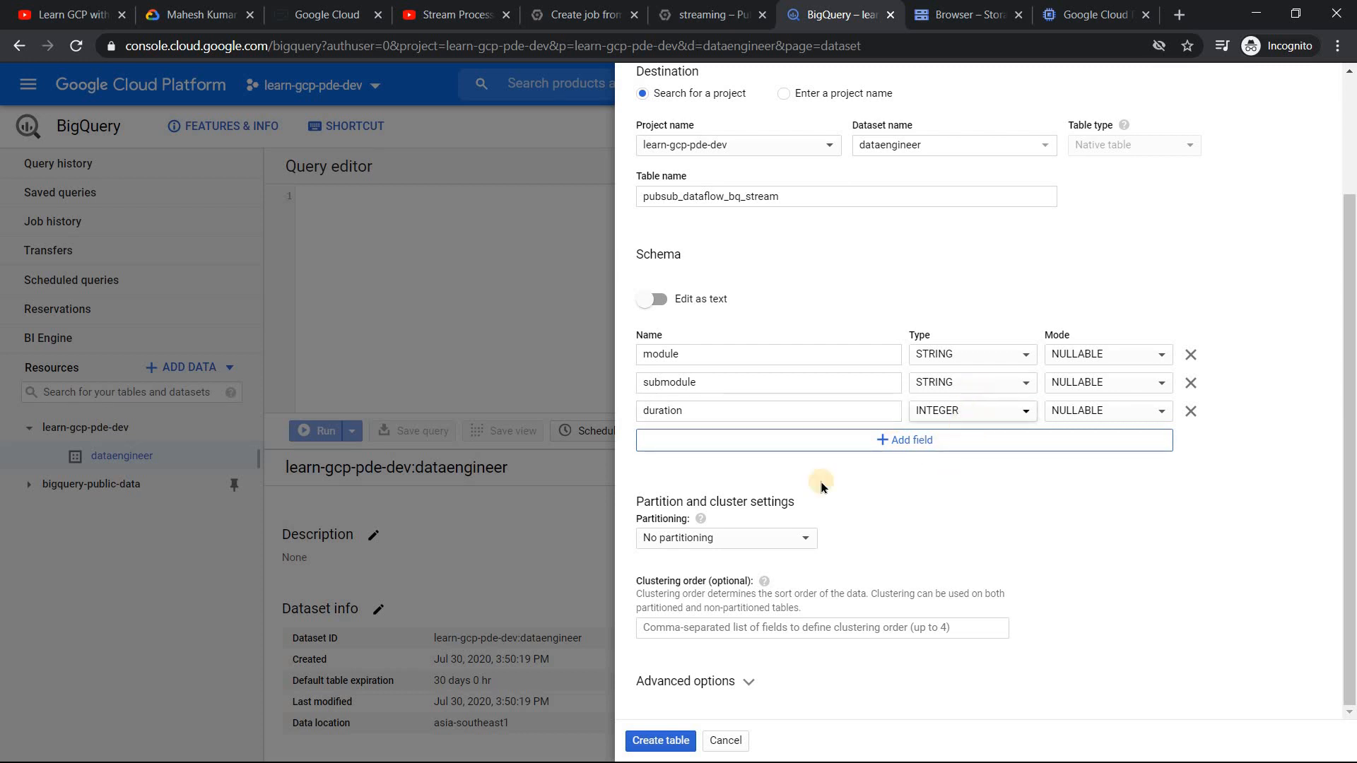
click(803, 539)
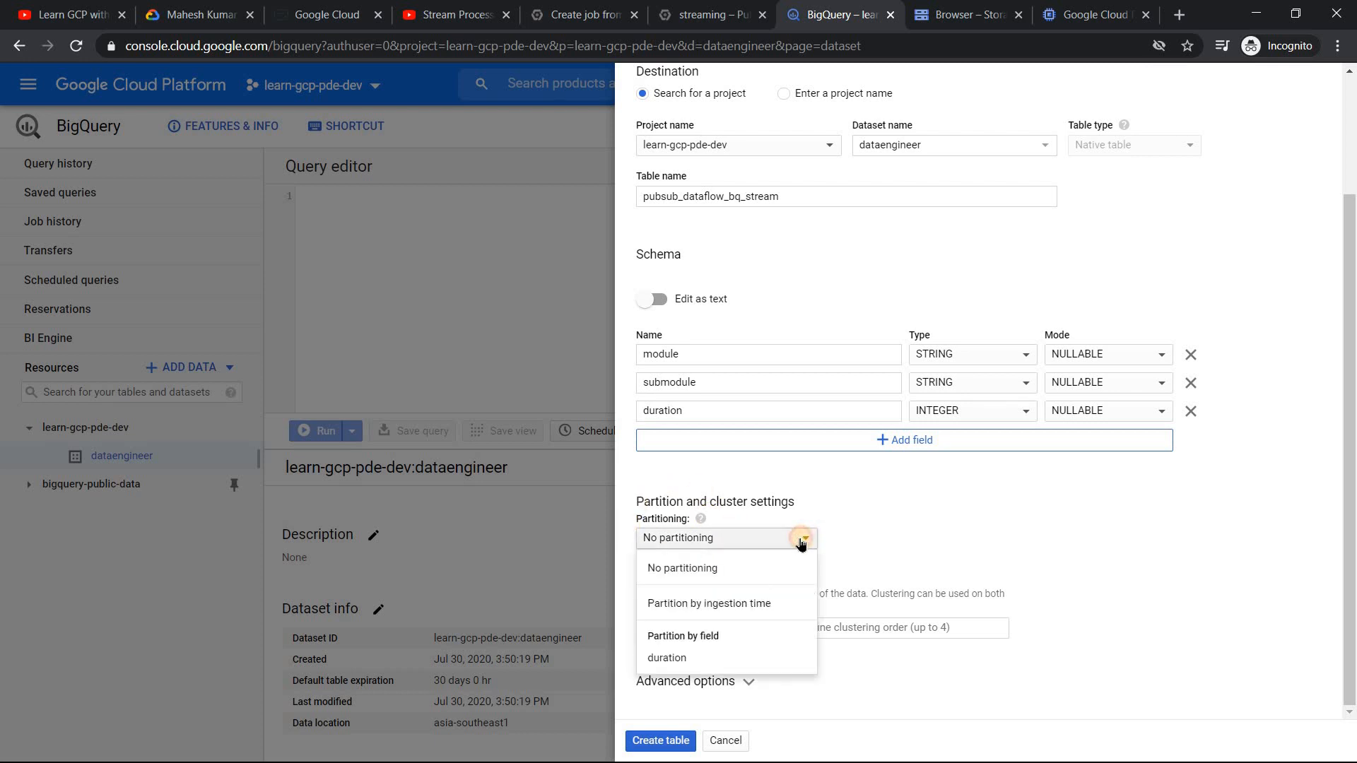
click(669, 659)
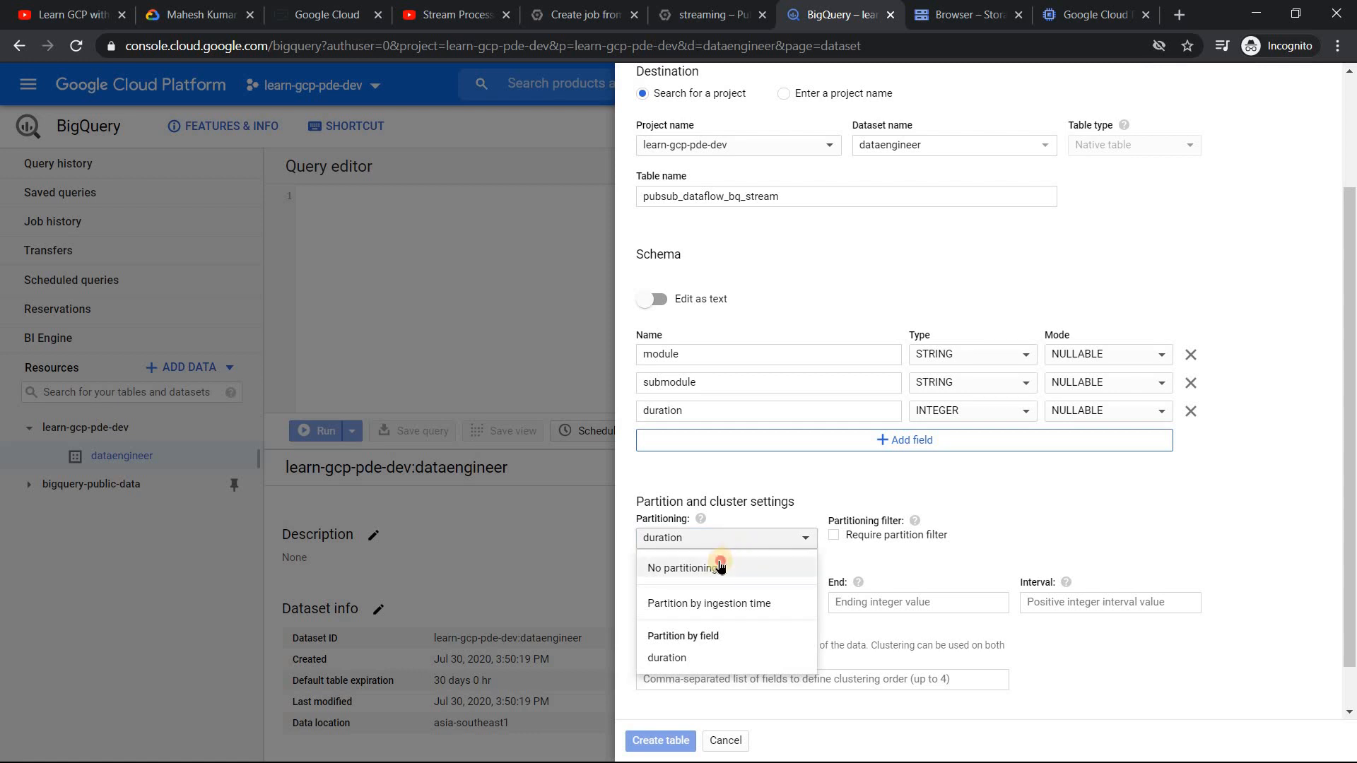
click(721, 566)
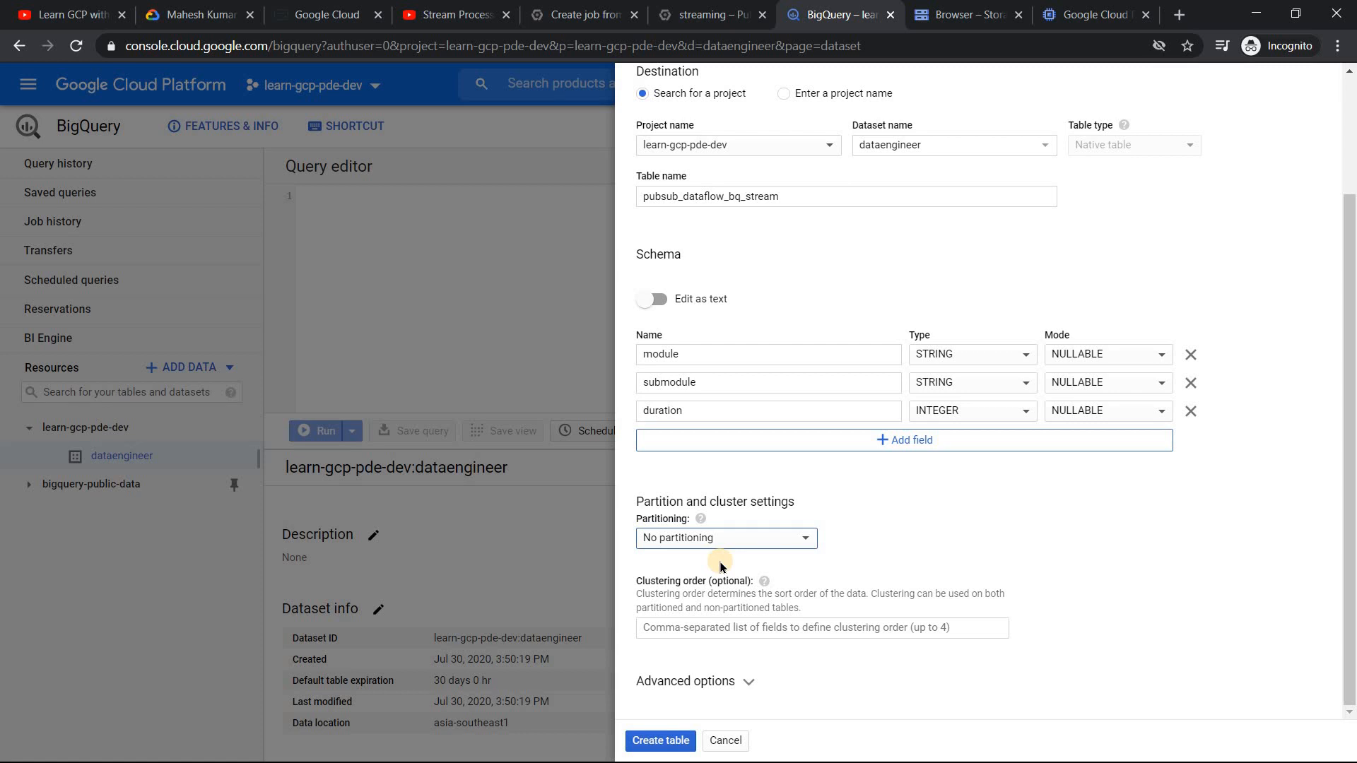
Create the unpartitioned table, copy its full table ID from its details, and hide the query editor
click(672, 747)
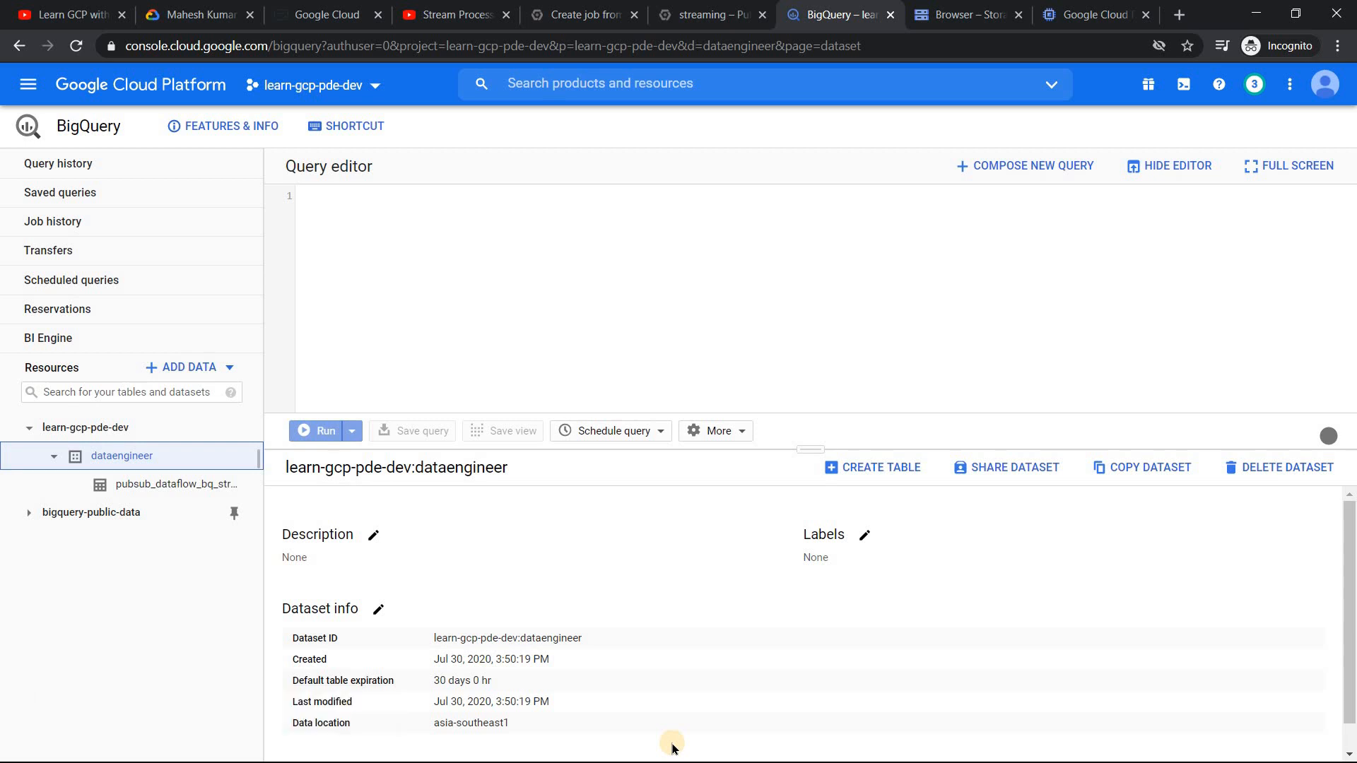
click(150, 484)
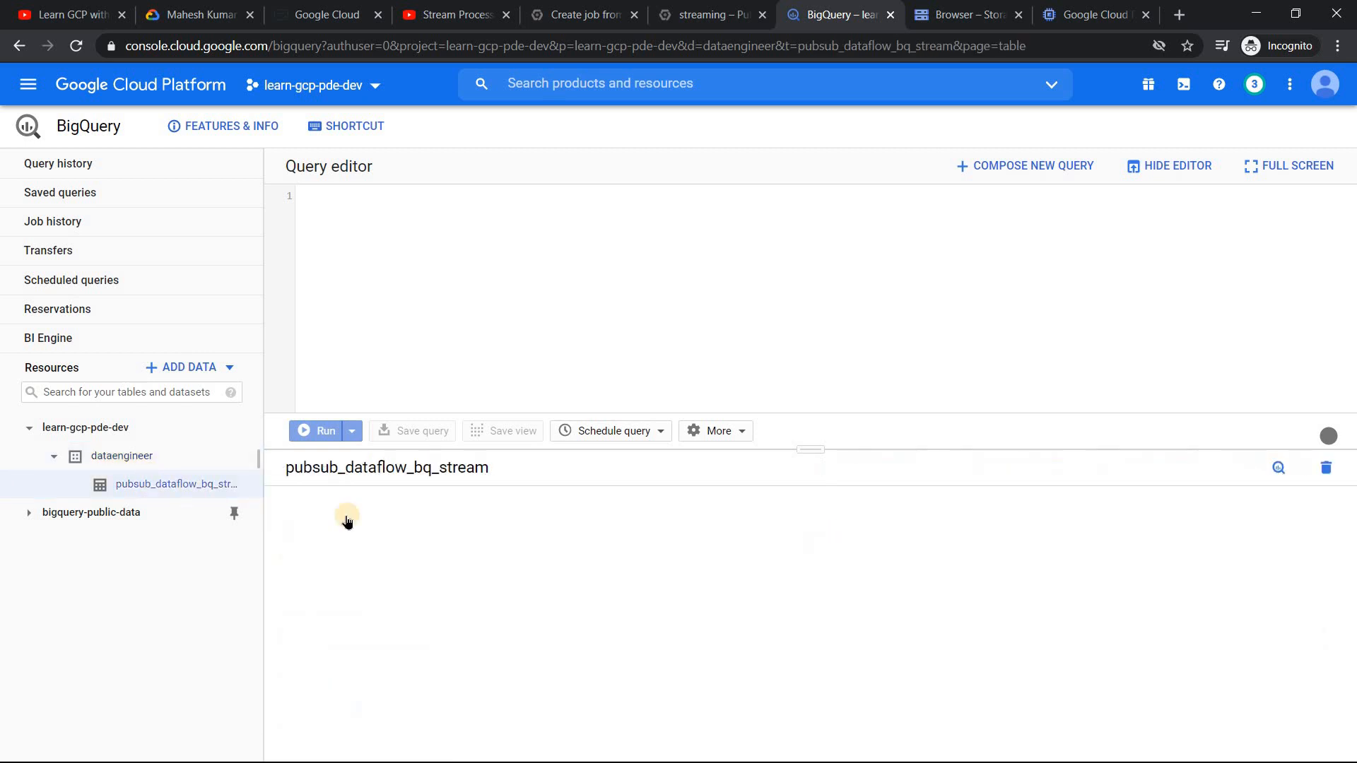
click(358, 511)
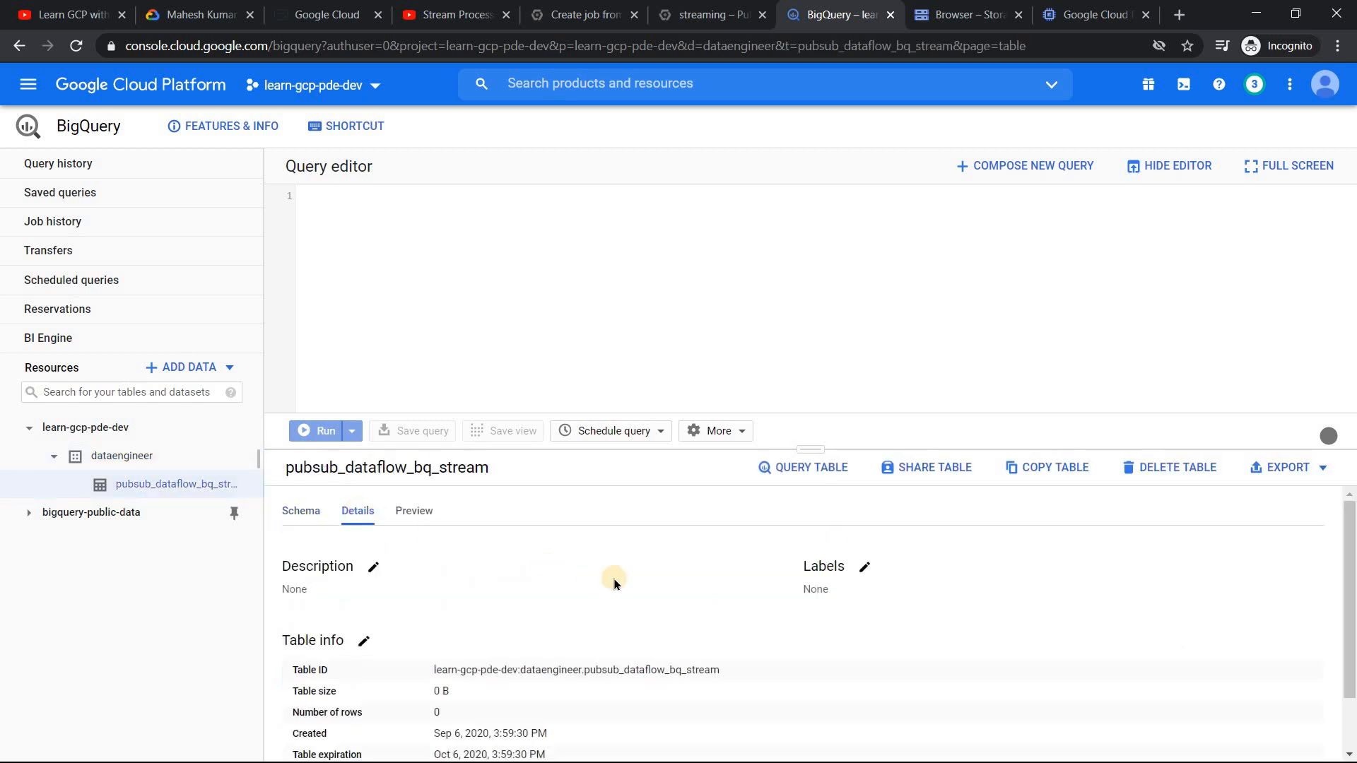
drag(722, 670, 430, 669)
key(ctrl+c)
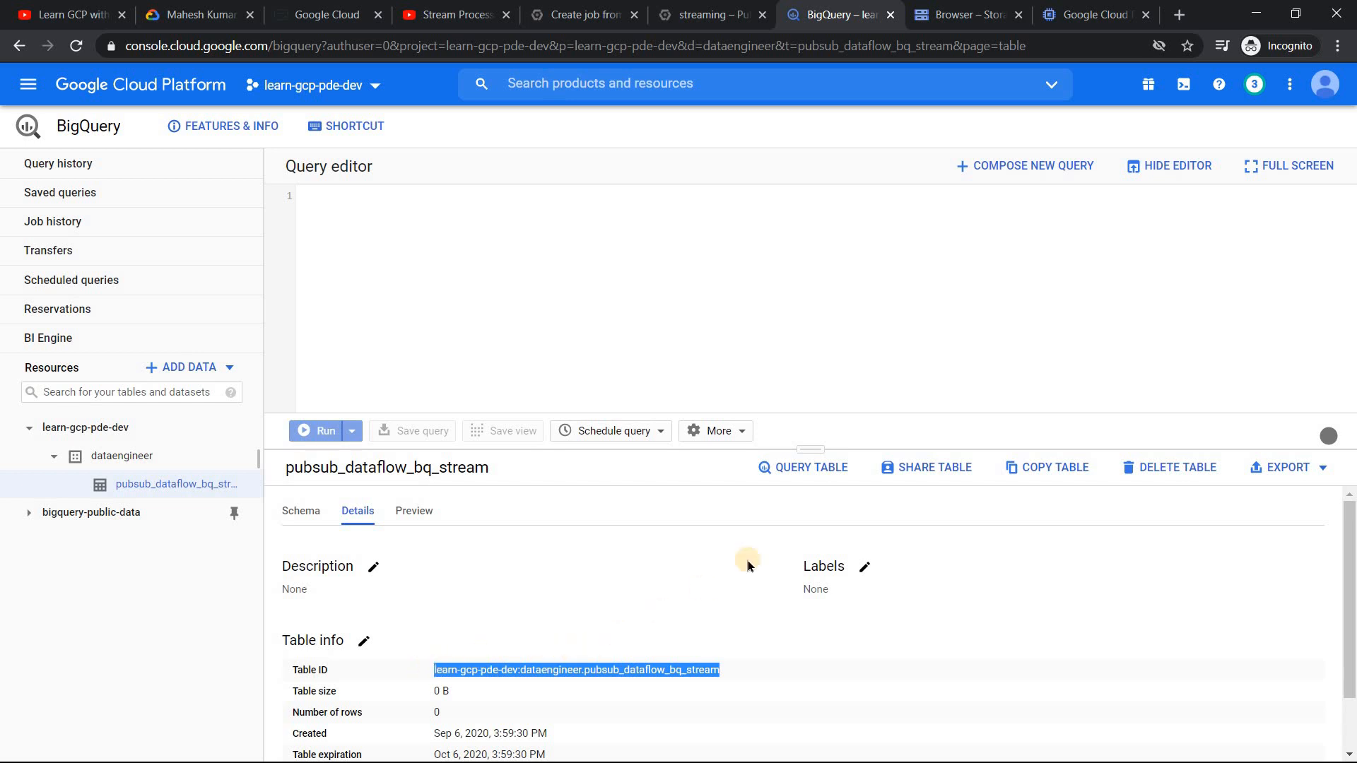
click(1167, 167)
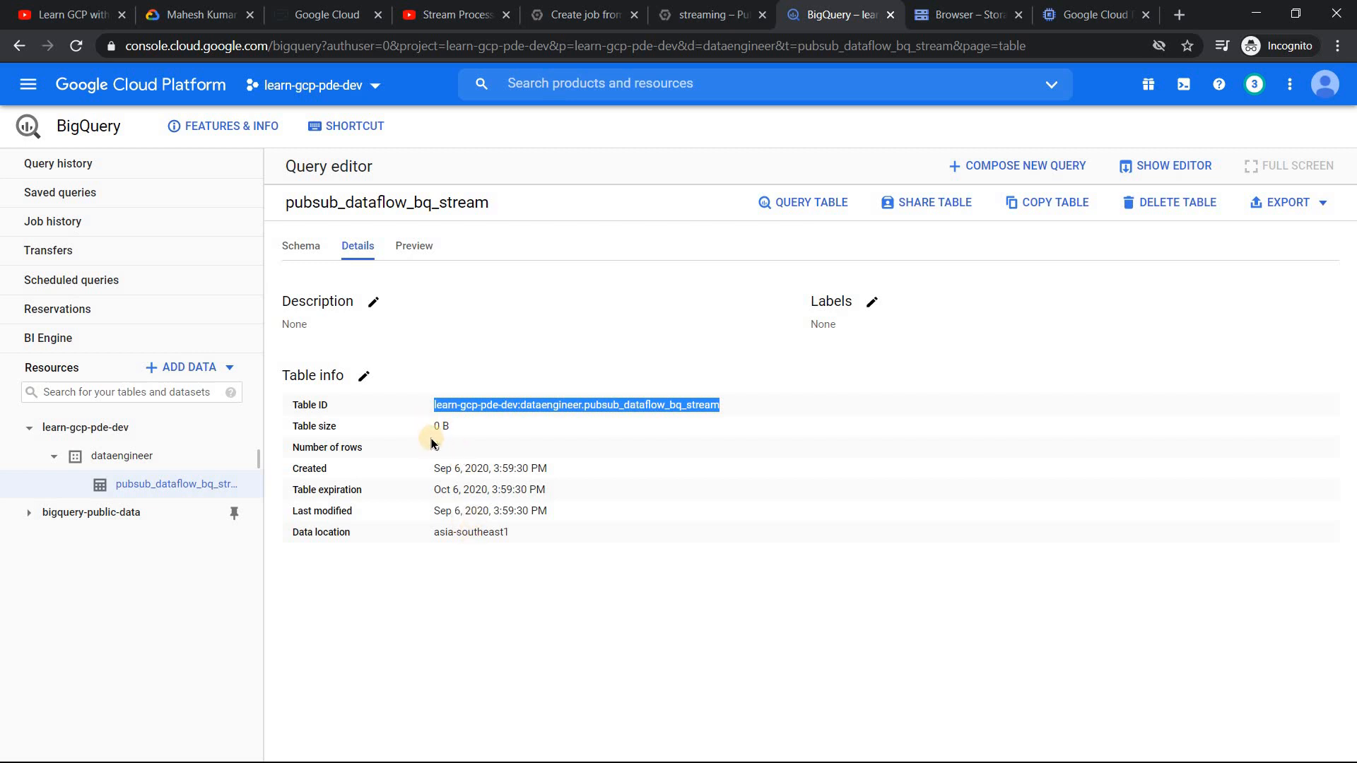
Enter learn-gcp-pde-dev:dataengineer.pubsub_dataflow_bq_stream as the Dataflow job's BigQuery output table
click(586, 16)
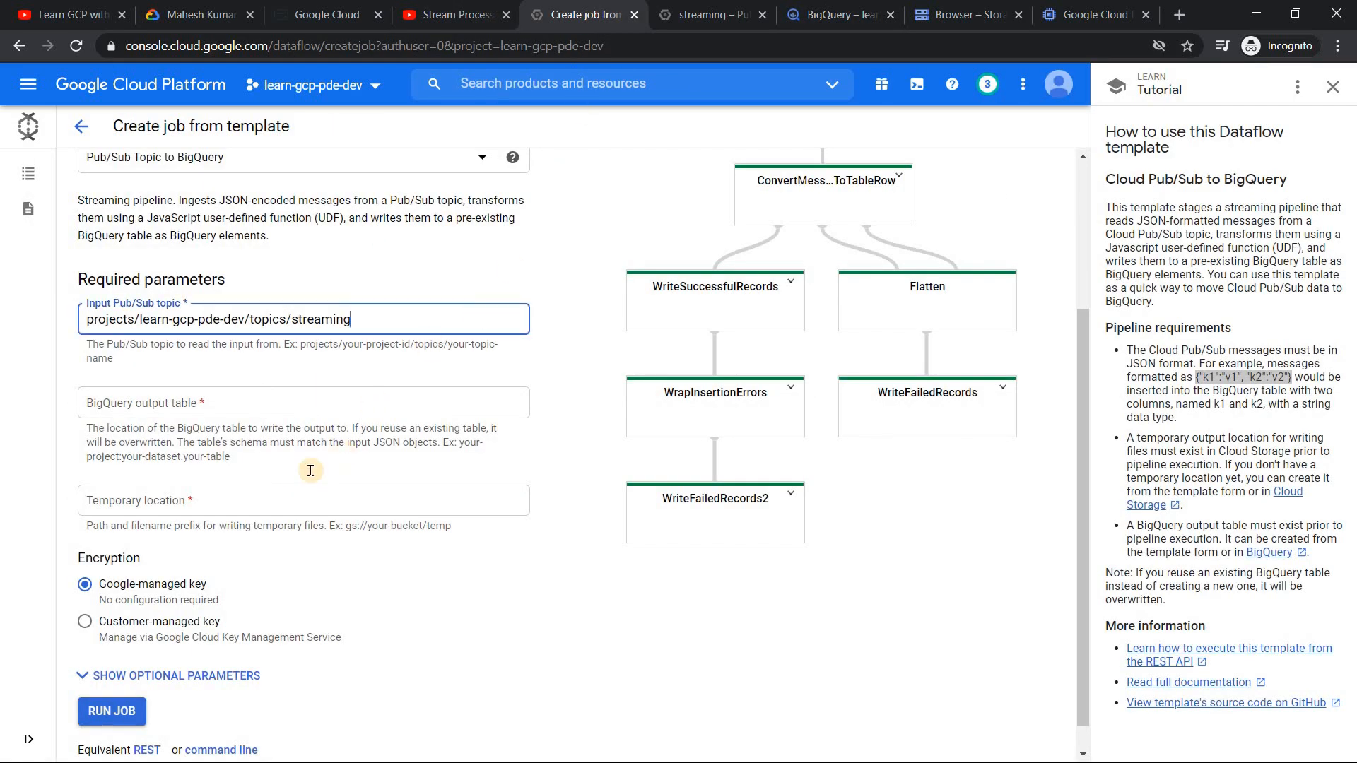
click(233, 410)
key(ctrl+v)
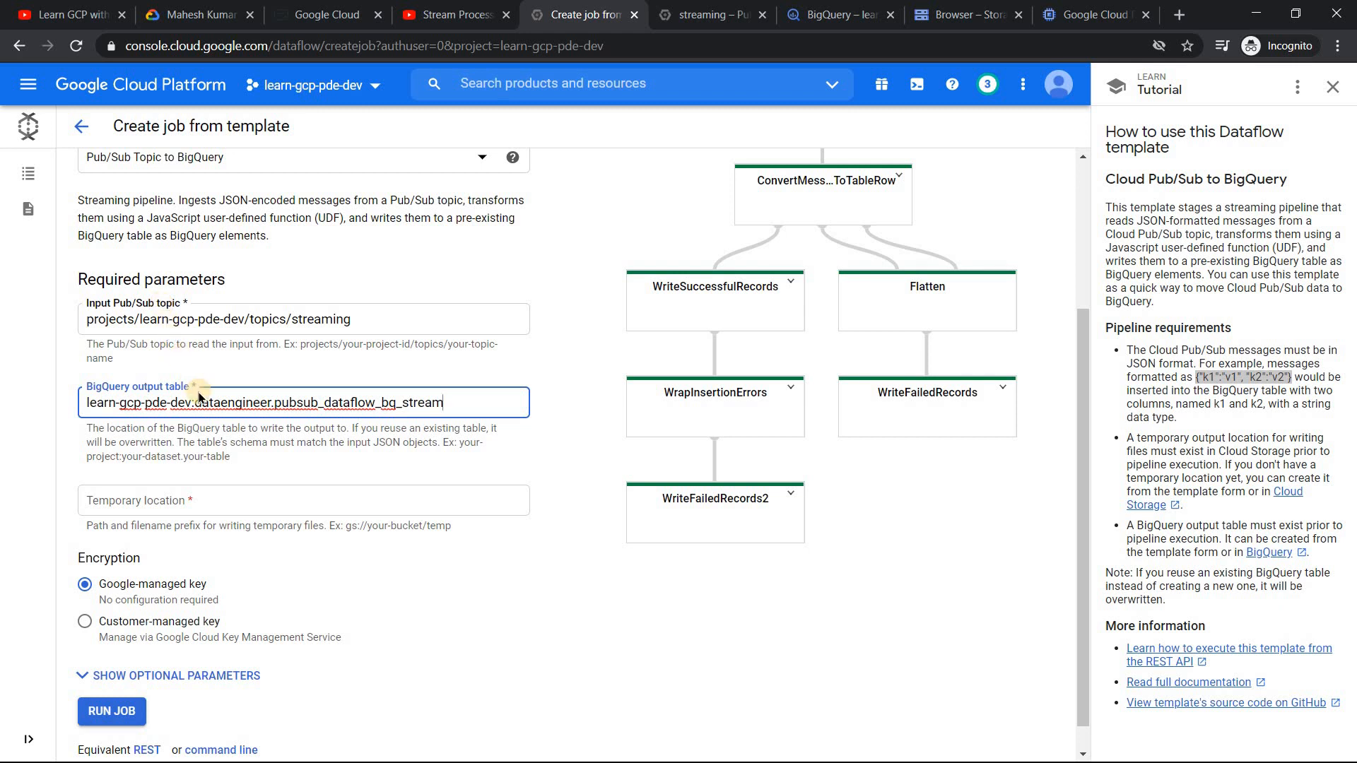
Set the Dataflow job's temporary location to gs://learn-gcp-pde-dev-bq/tmp, copying the bucket name from its Cloud Storage details
click(181, 500)
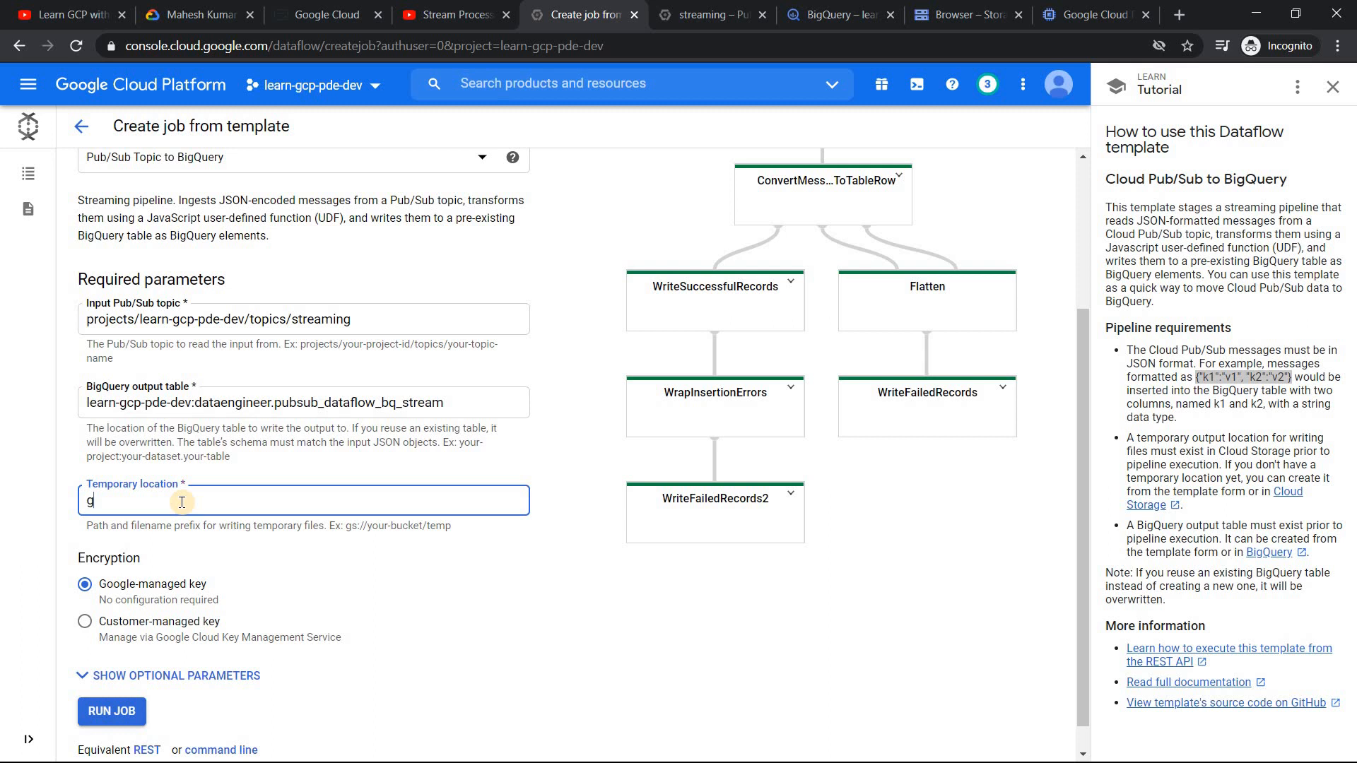
text(gs://)
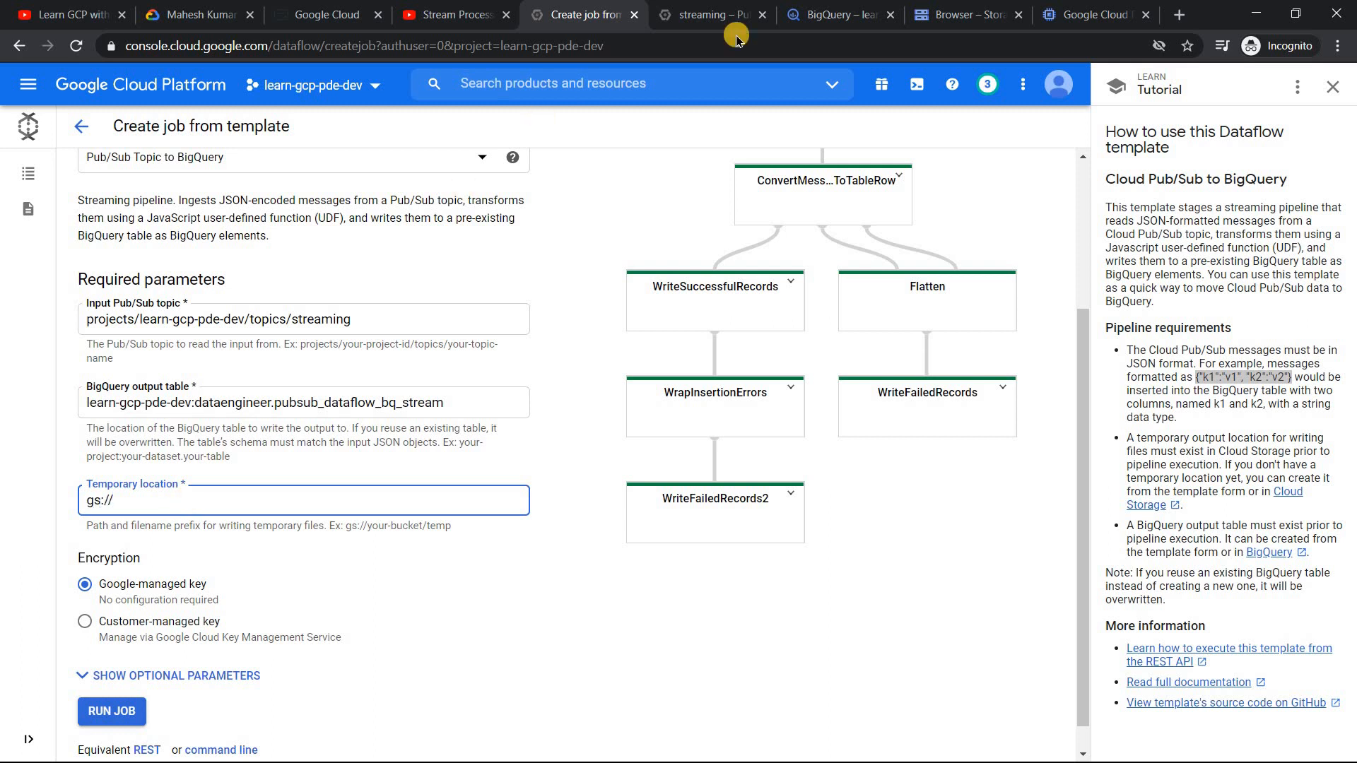
click(969, 14)
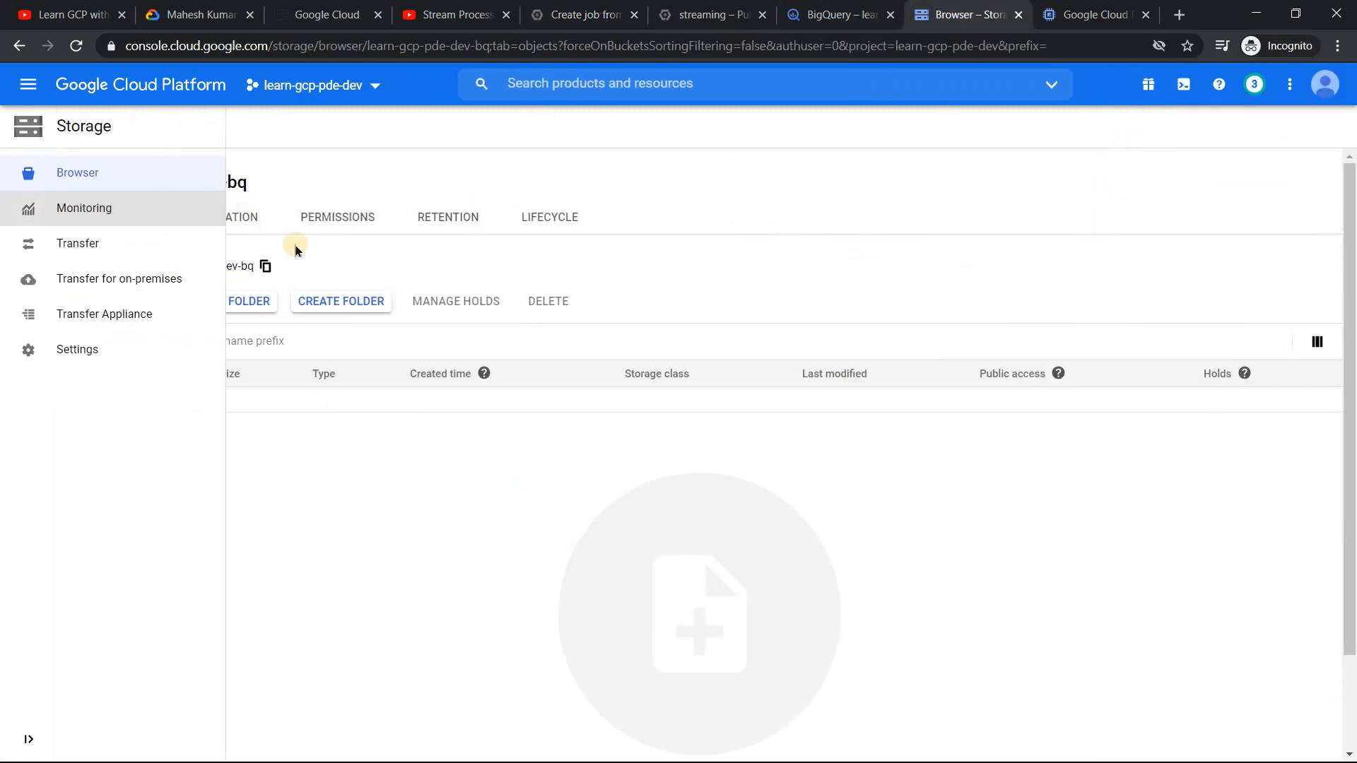
click(265, 266)
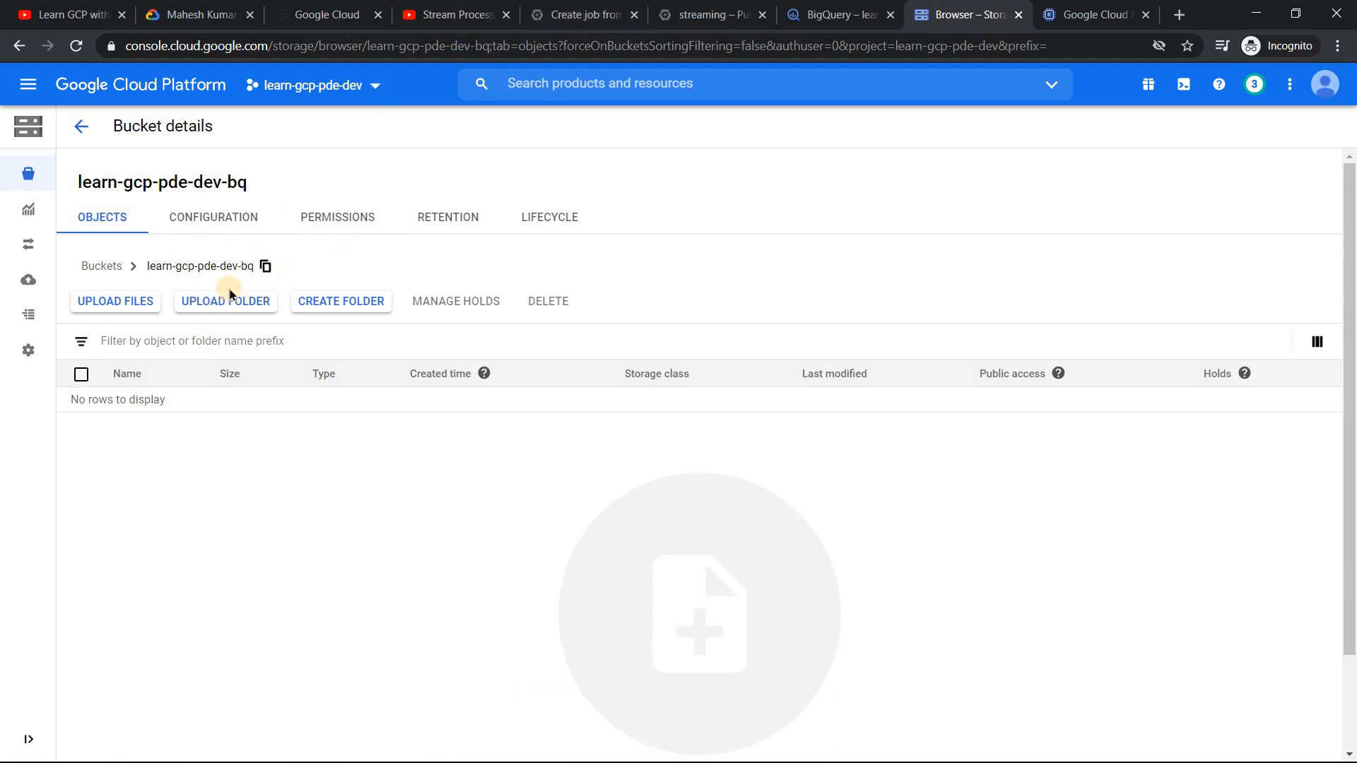
click(267, 265)
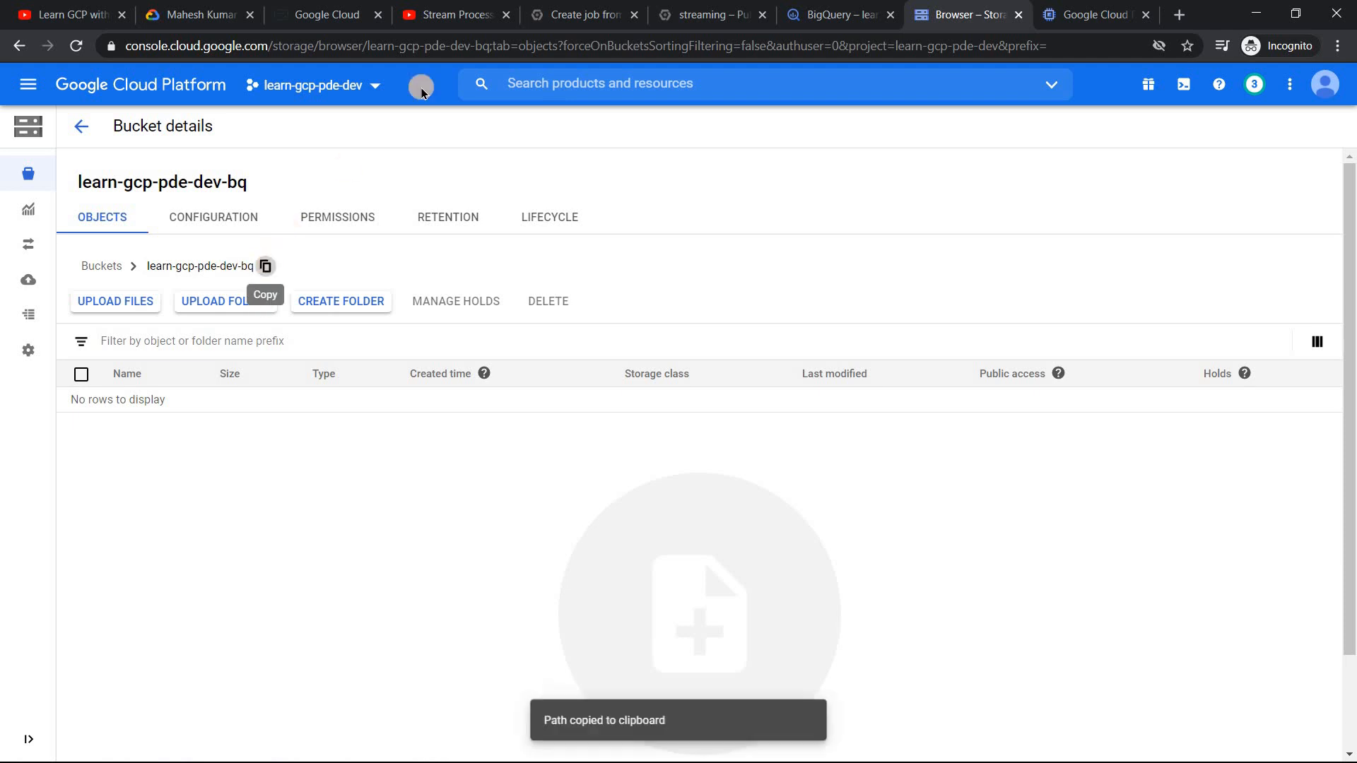
click(566, 15)
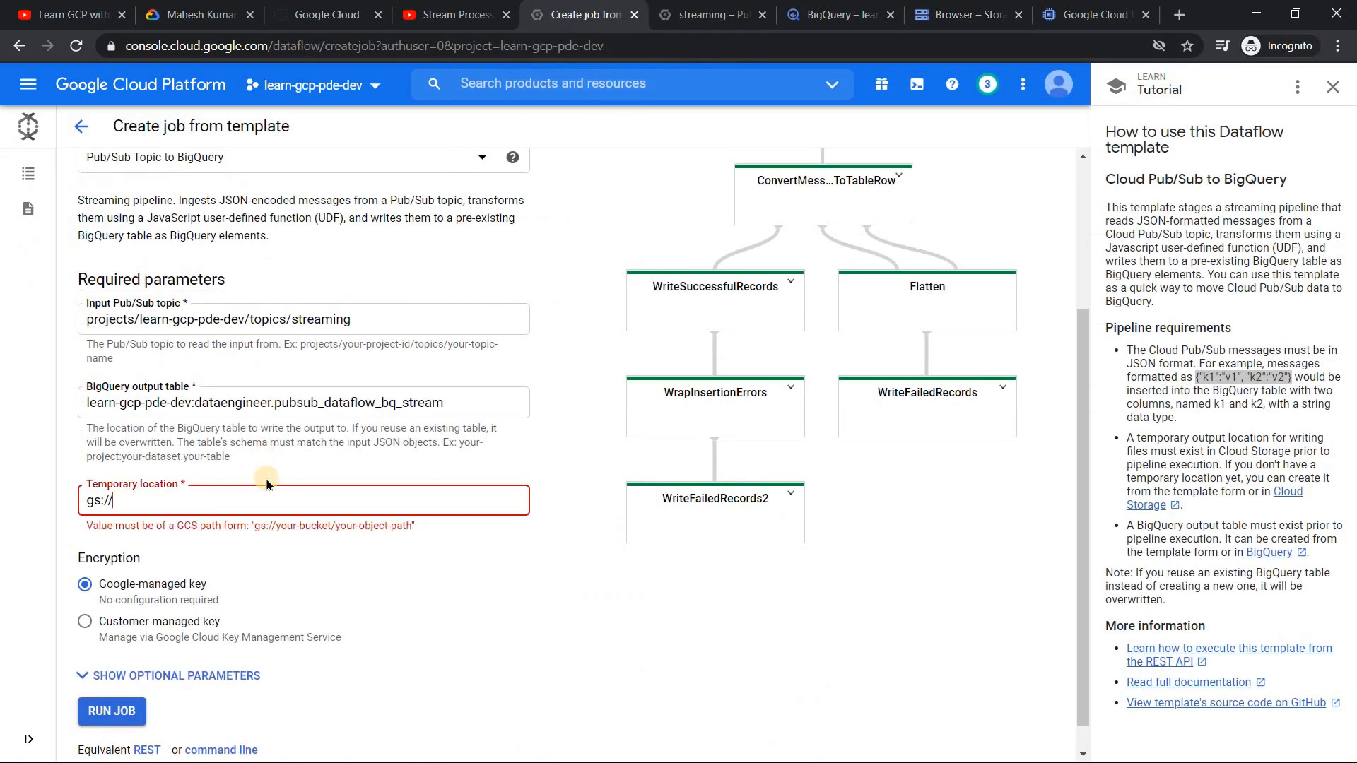
key(ctrl+v)
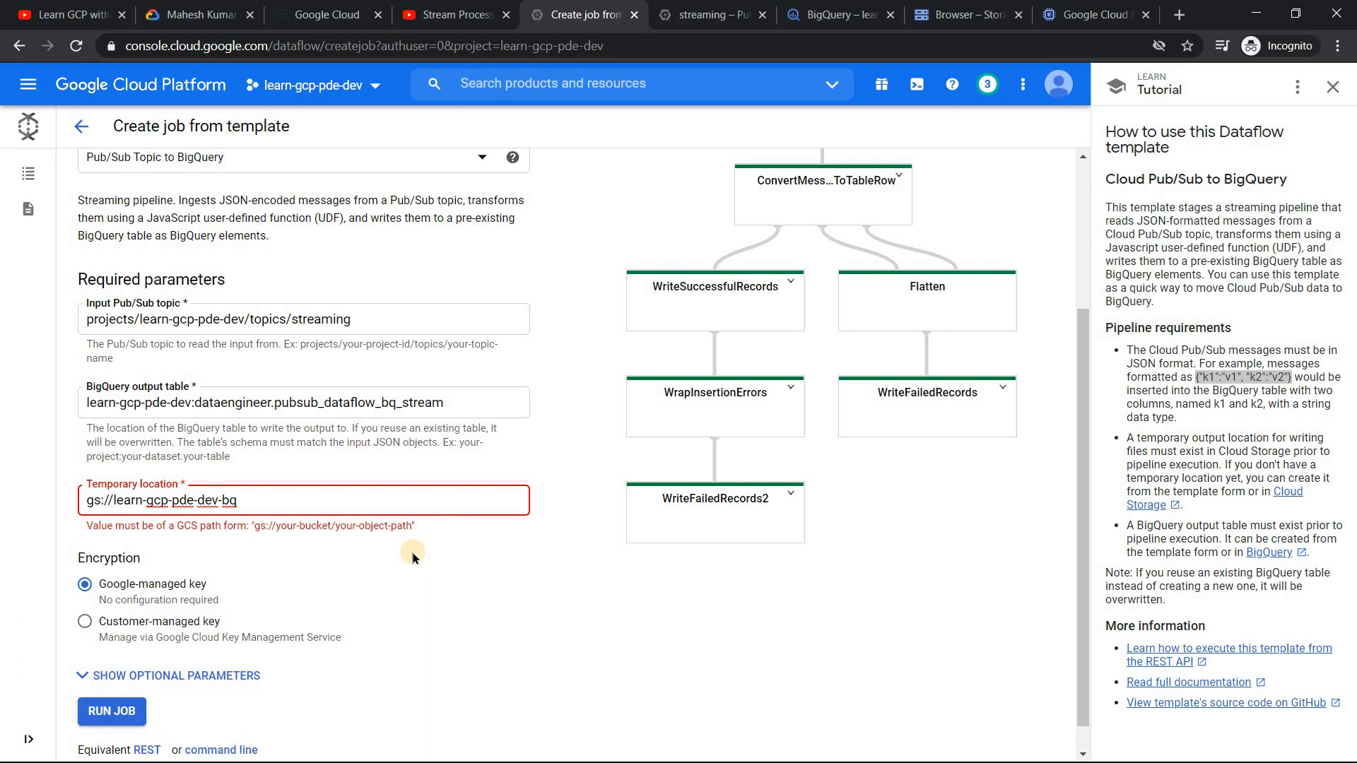
text(/tmp)
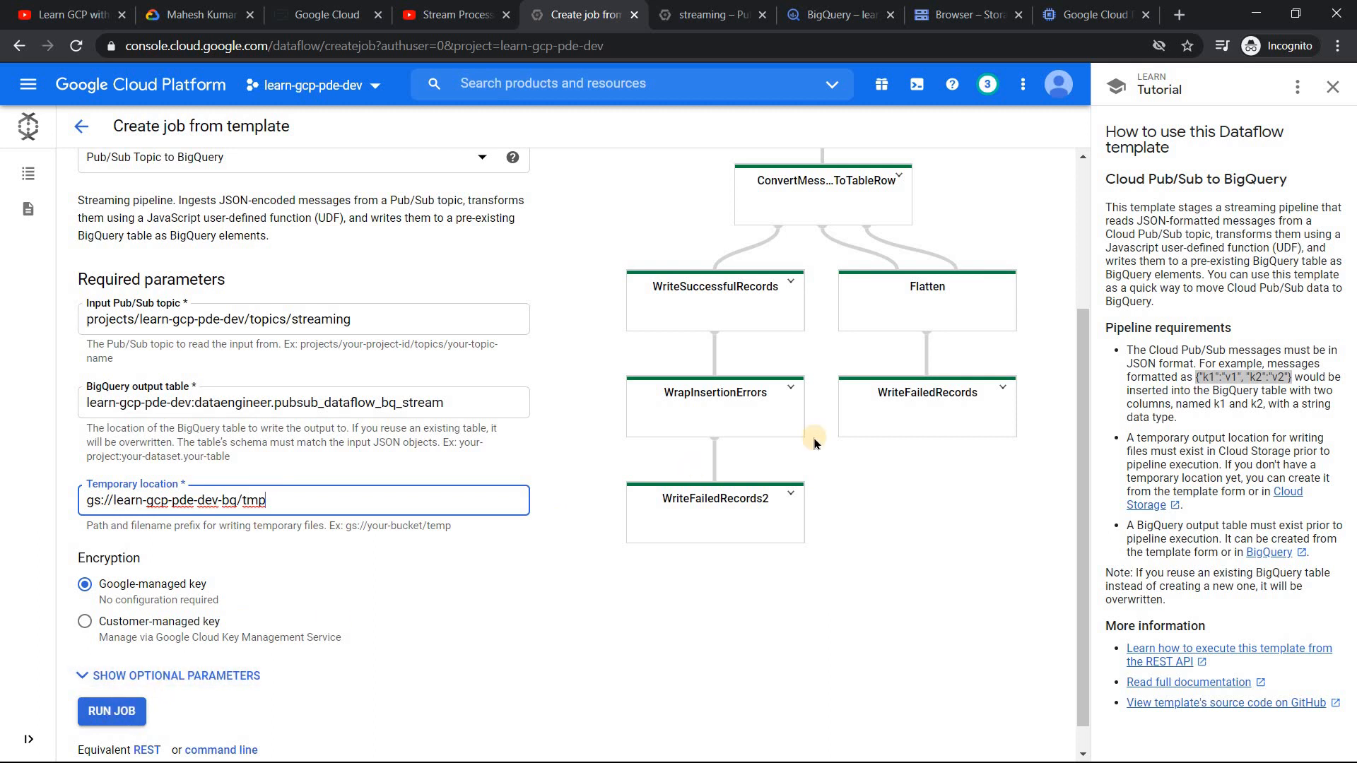
Reveal the job's optional parameters and look through them, from the JavaScript UDF settings to the network and subnetwork settings
click(232, 675)
scroll(721, 384, down, 10)
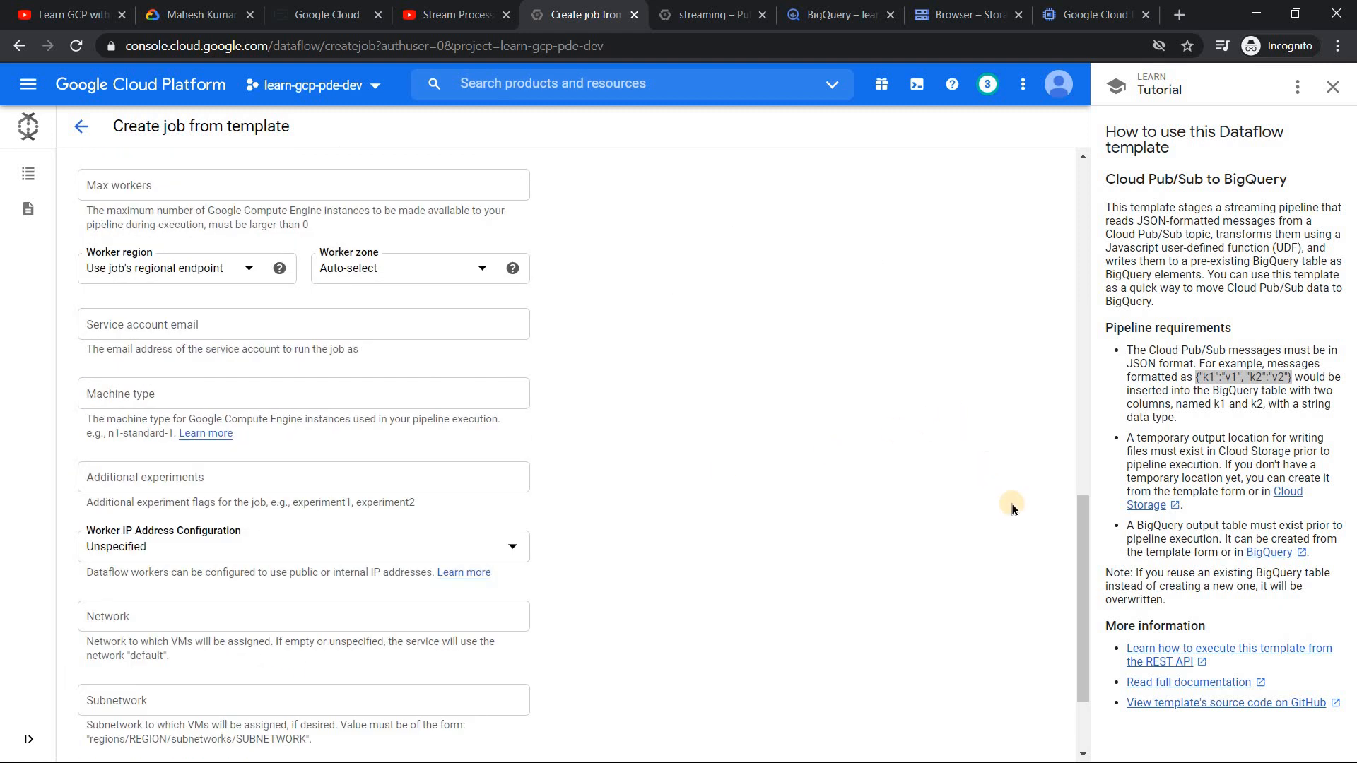
scroll(1080, 529, up, 6)
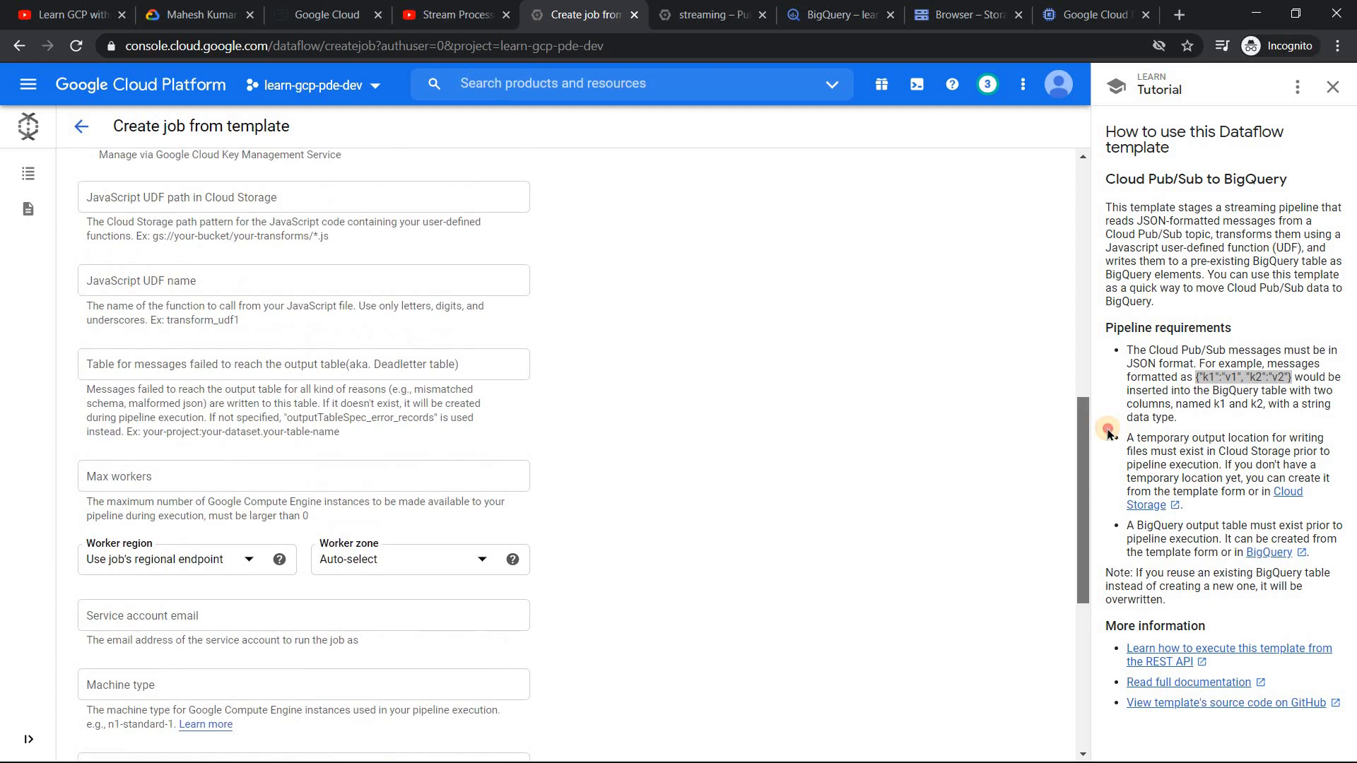
drag(1112, 350, 1112, 351)
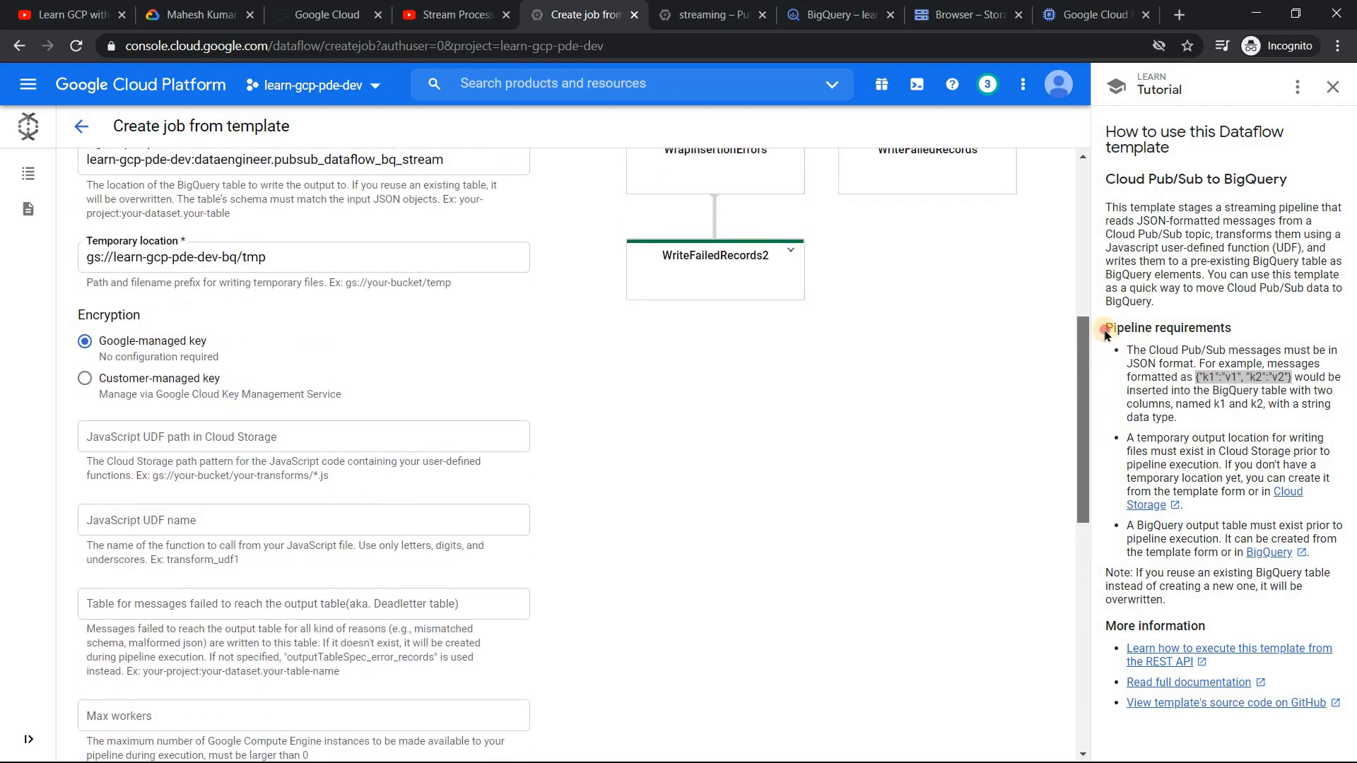
drag(1083, 418, 1054, 556)
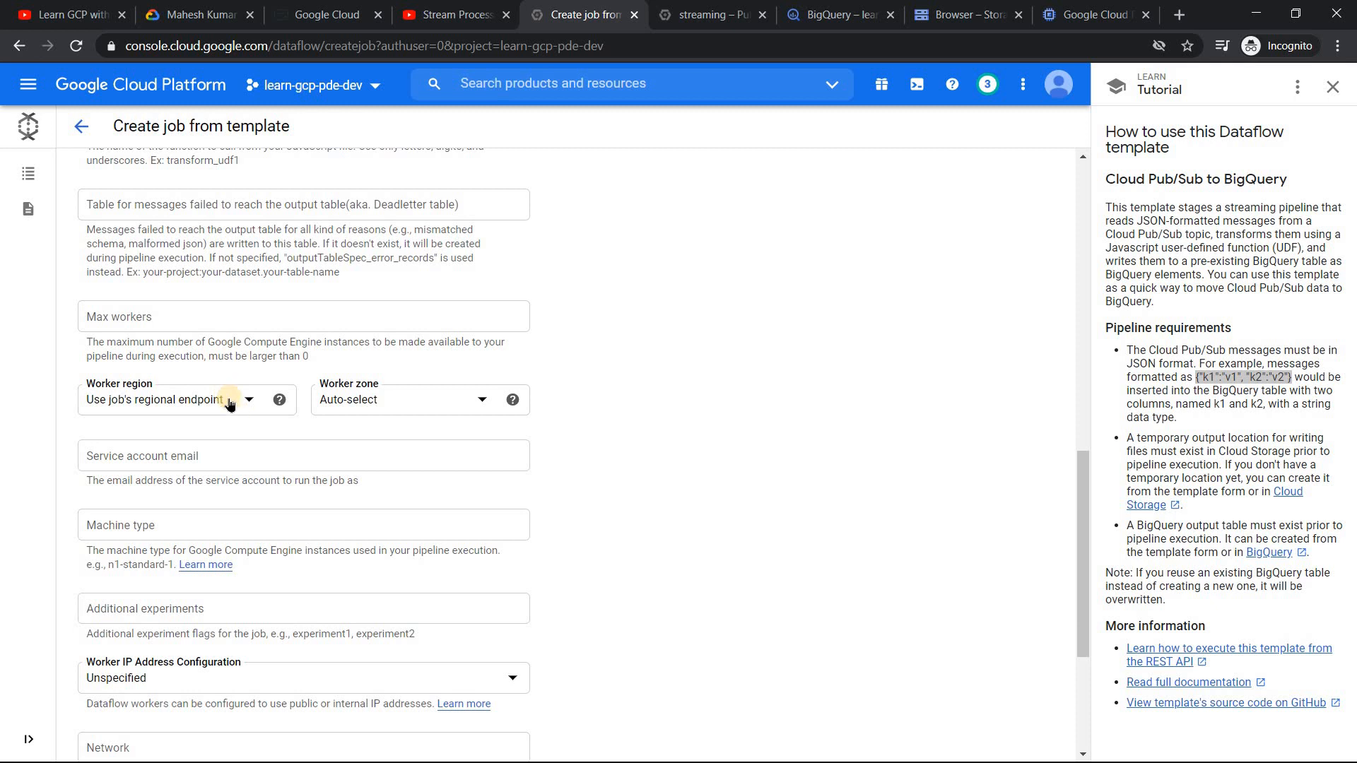
Check the available worker regions and select asia-southeast1 as the job's regional endpoint
click(251, 410)
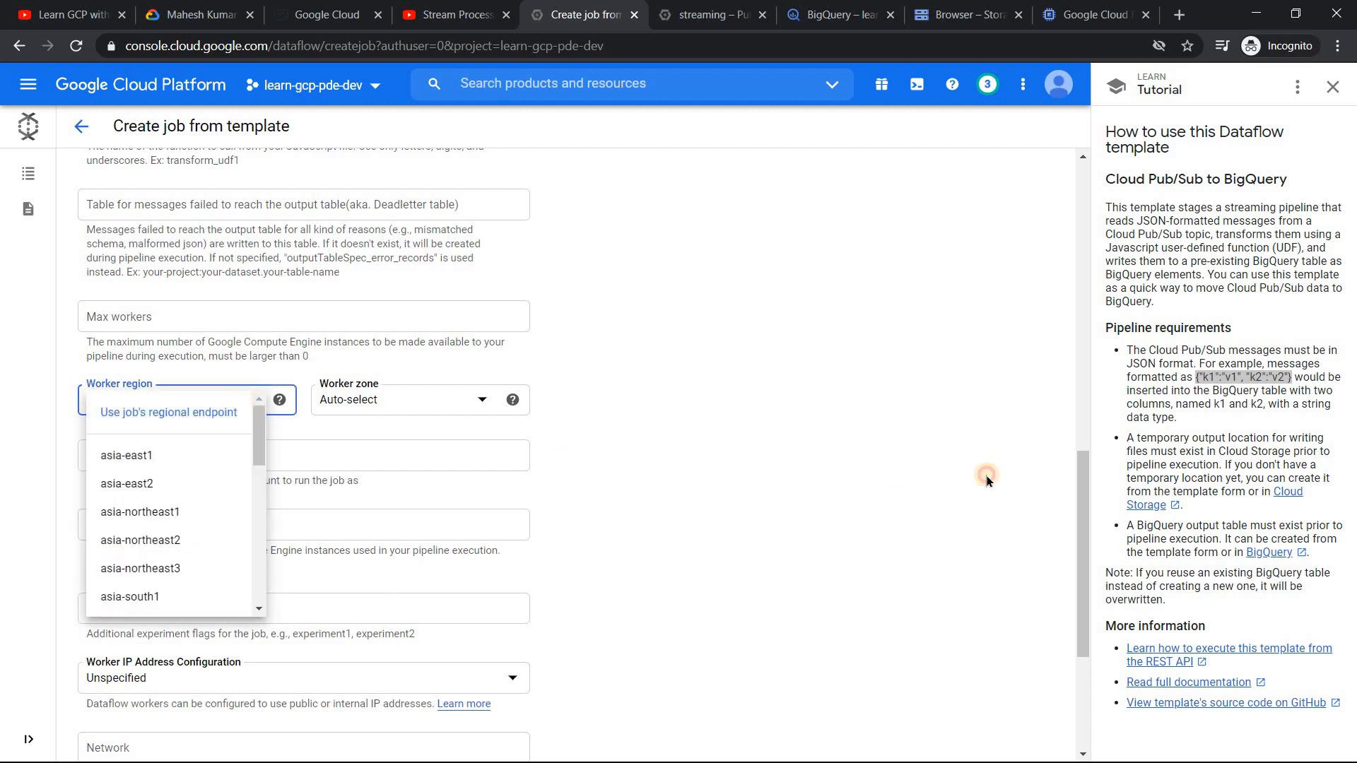
click(1039, 477)
click(1080, 444)
click(1074, 154)
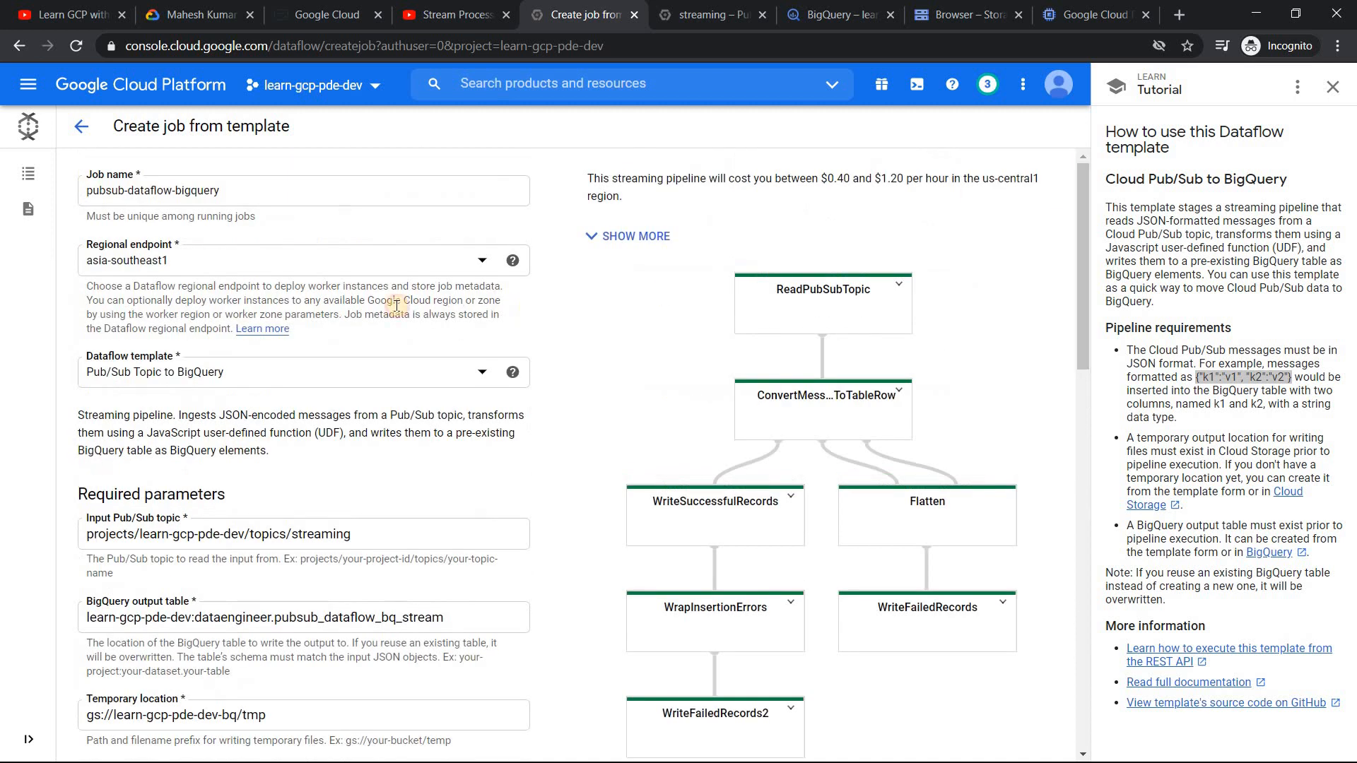
click(337, 263)
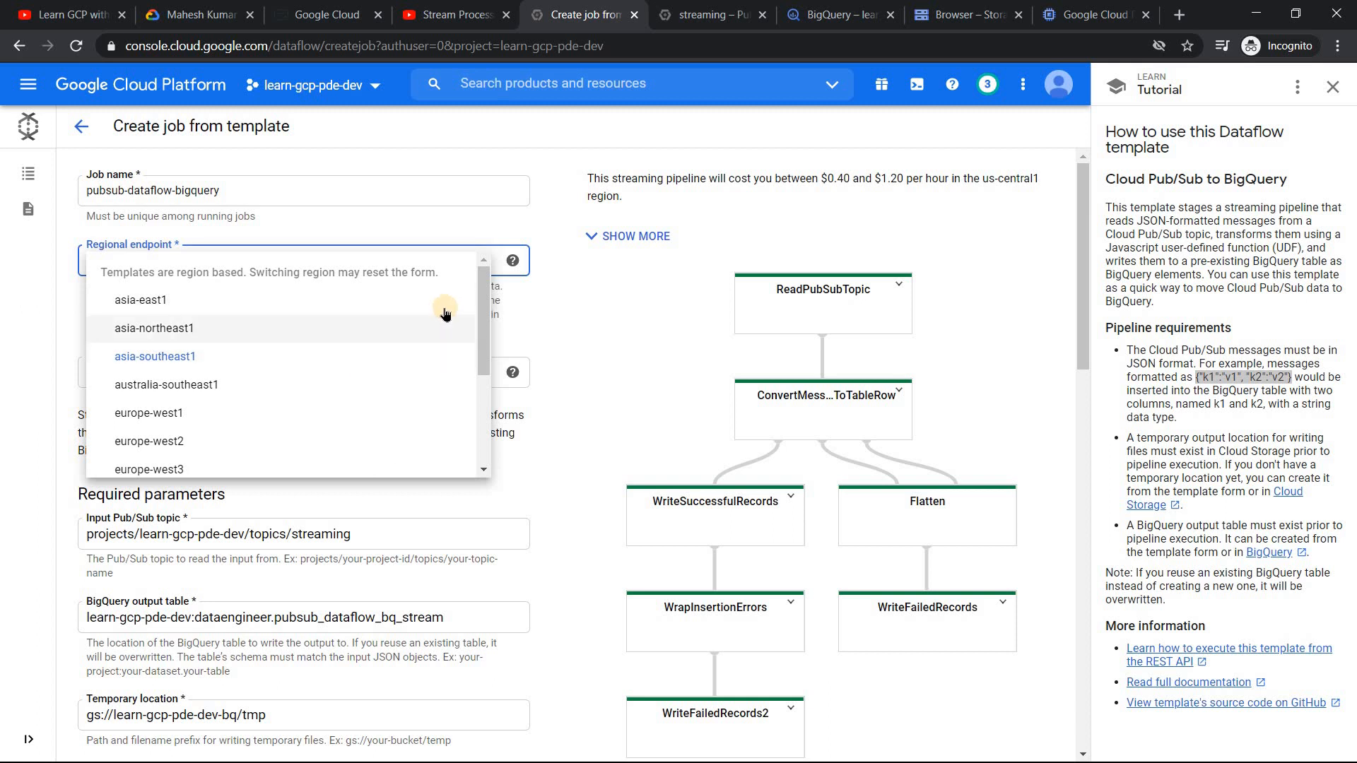
drag(485, 311, 499, 262)
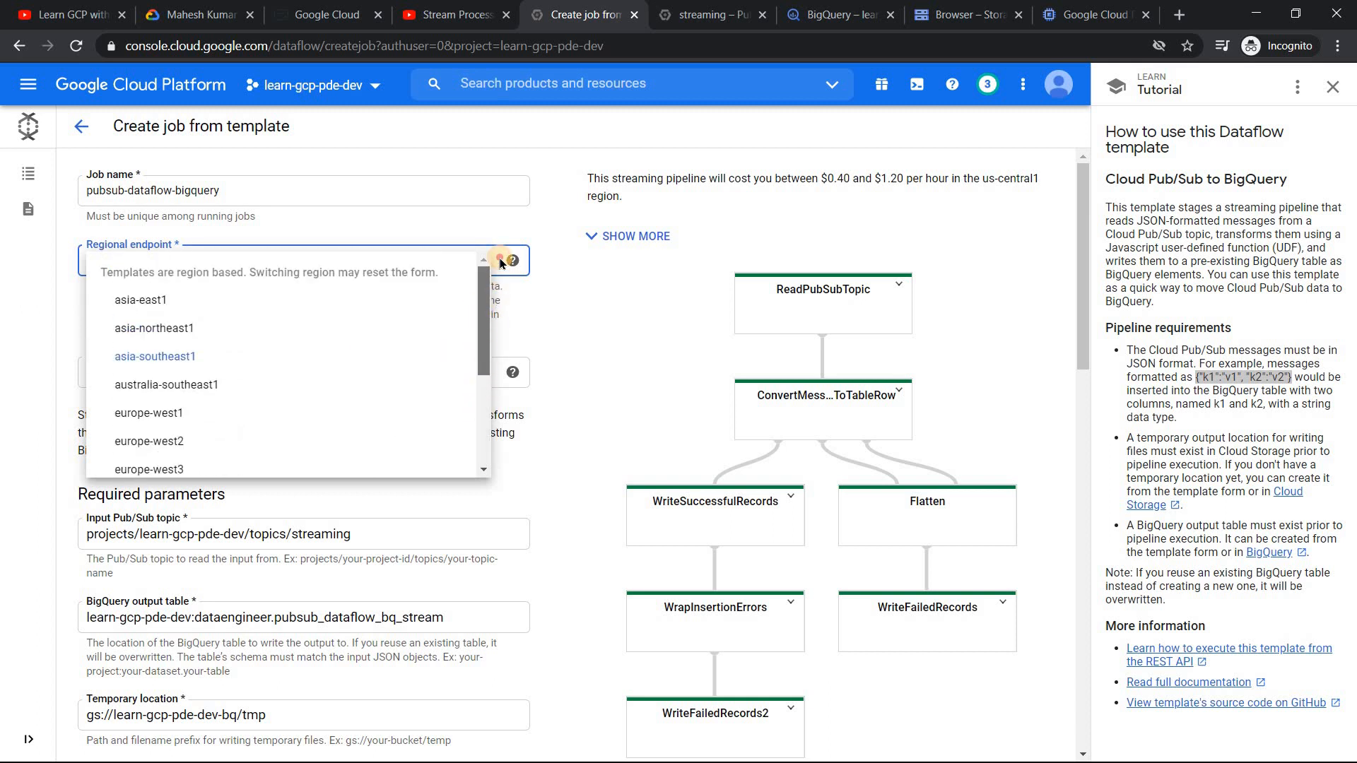
click(161, 355)
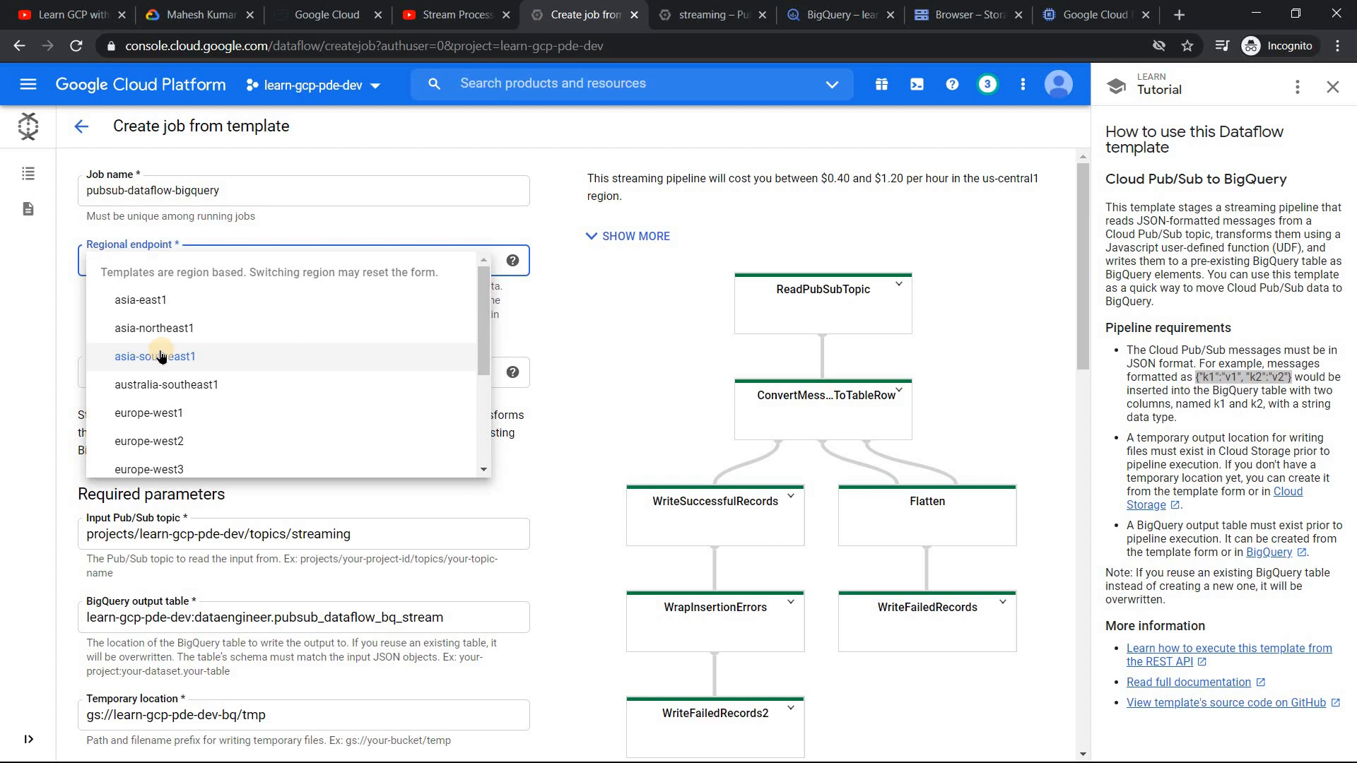
click(161, 356)
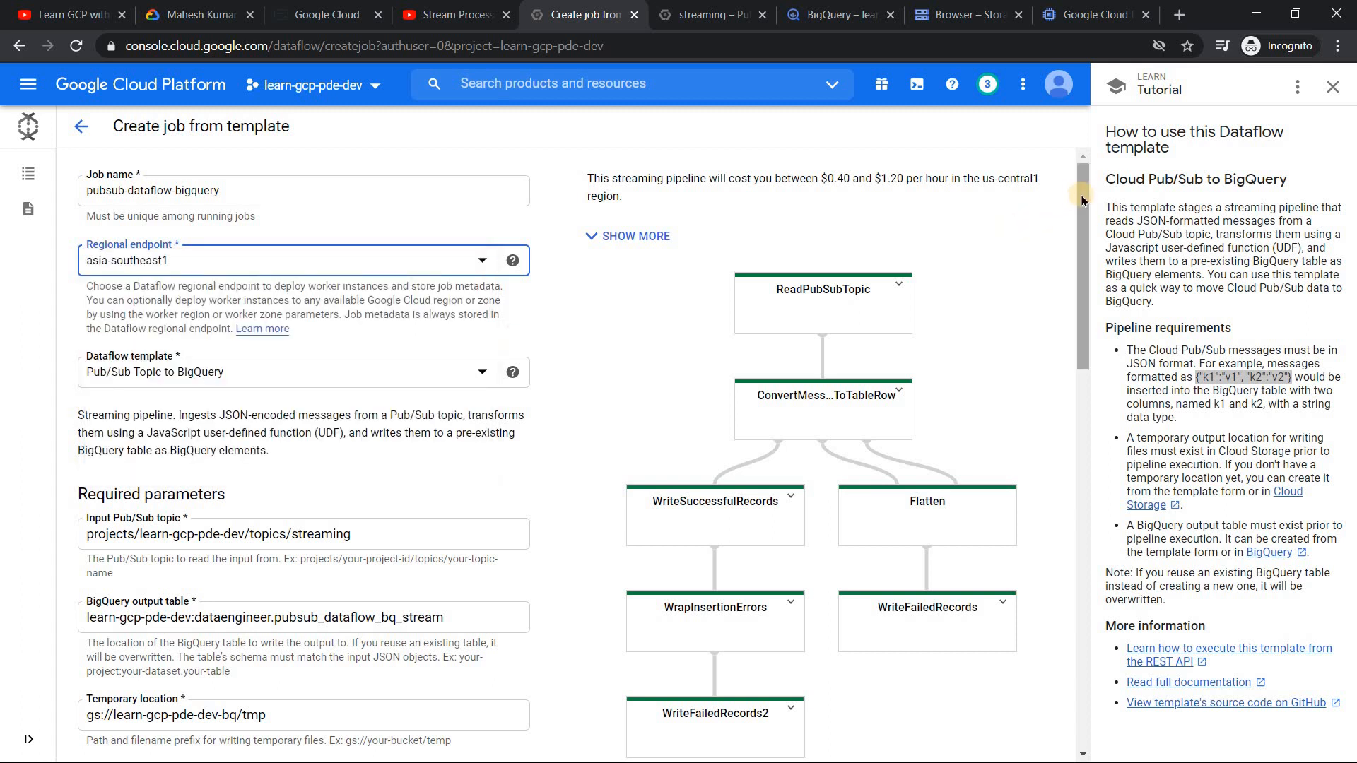
Set the worker region to use the job's regional endpoint
drag(1082, 195, 1012, 494)
click(227, 473)
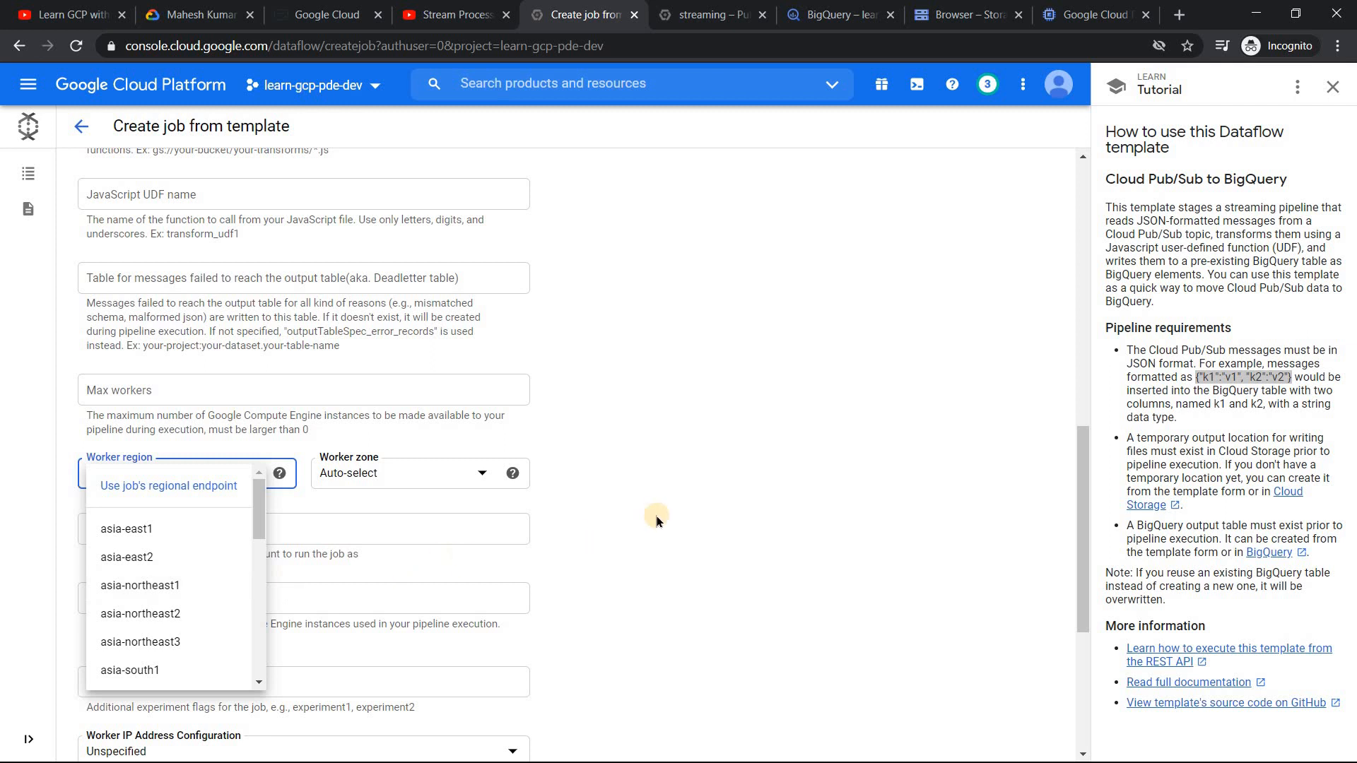
click(187, 485)
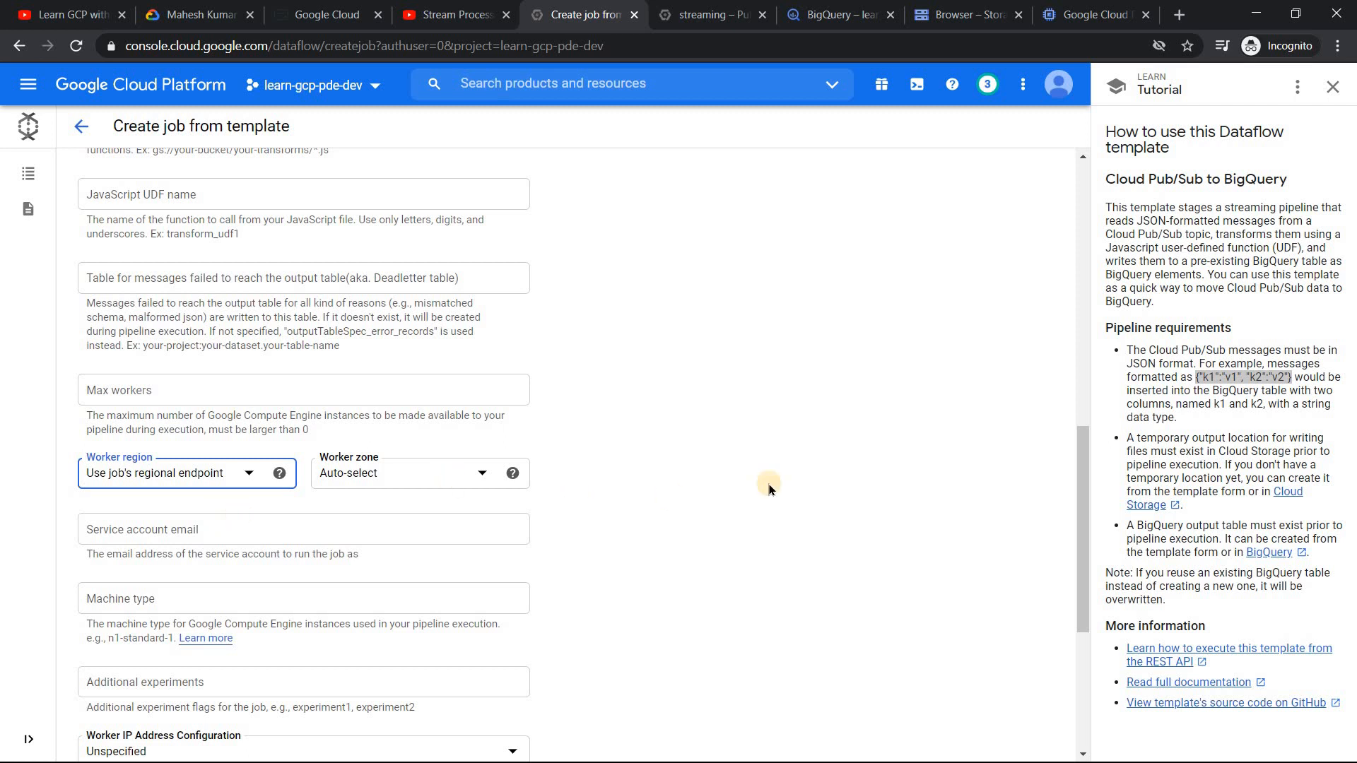
Check the project's Compute Engine VM instances and return to the Dataflow job form
drag(1083, 442, 1085, 489)
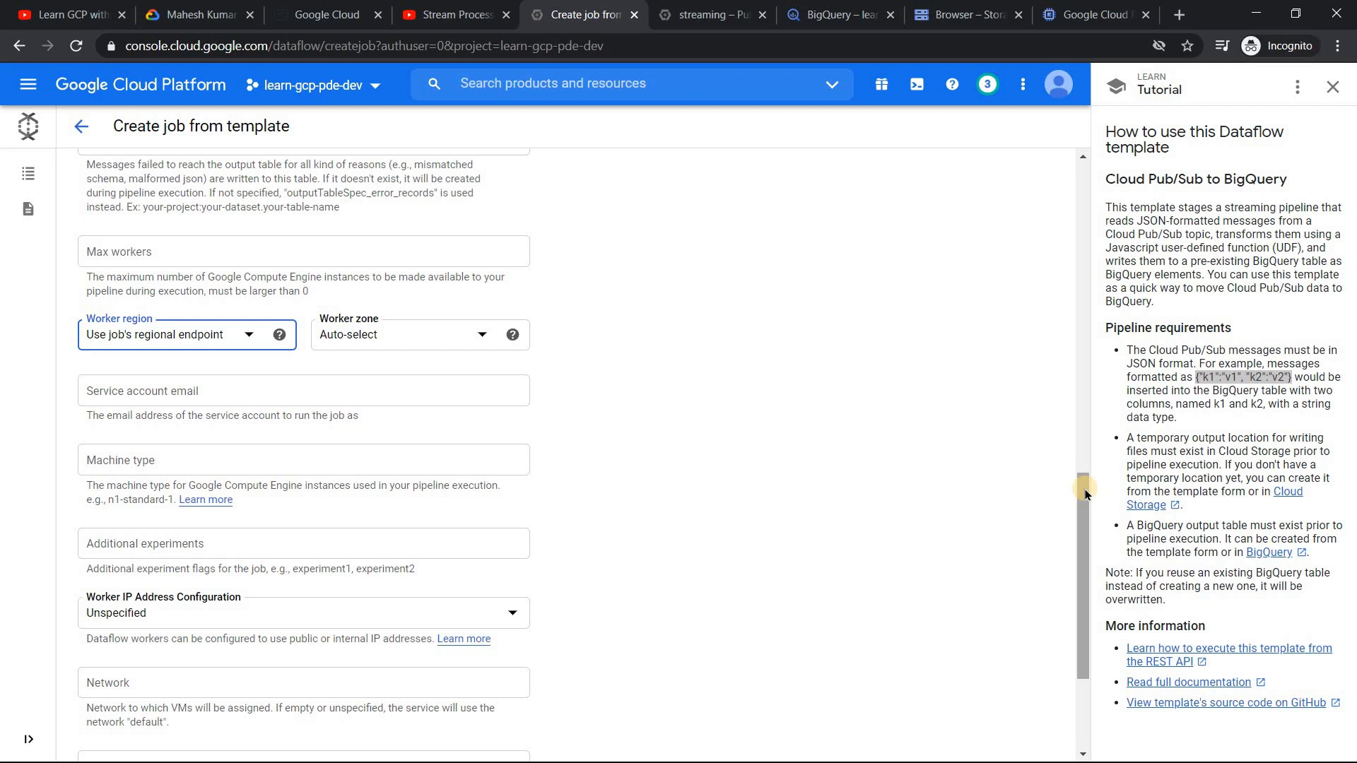
click(1088, 11)
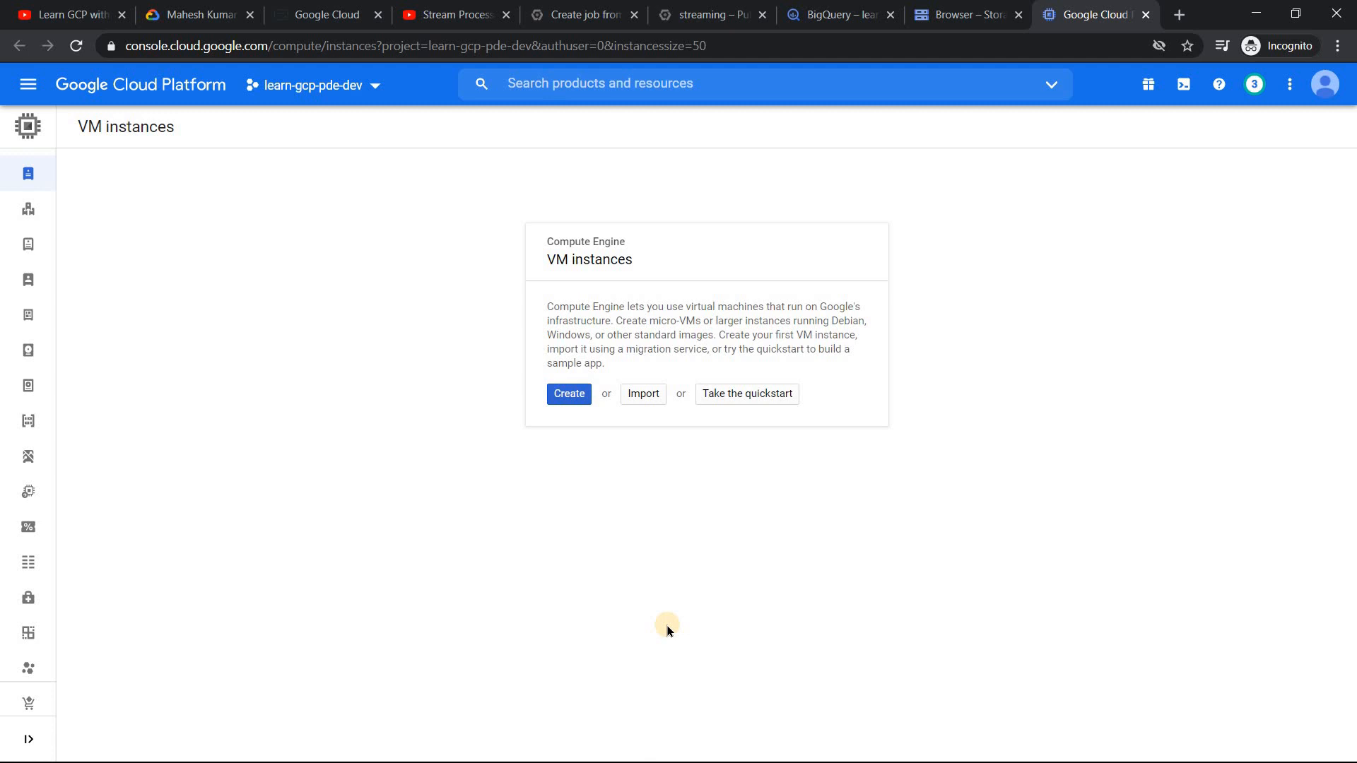
click(579, 14)
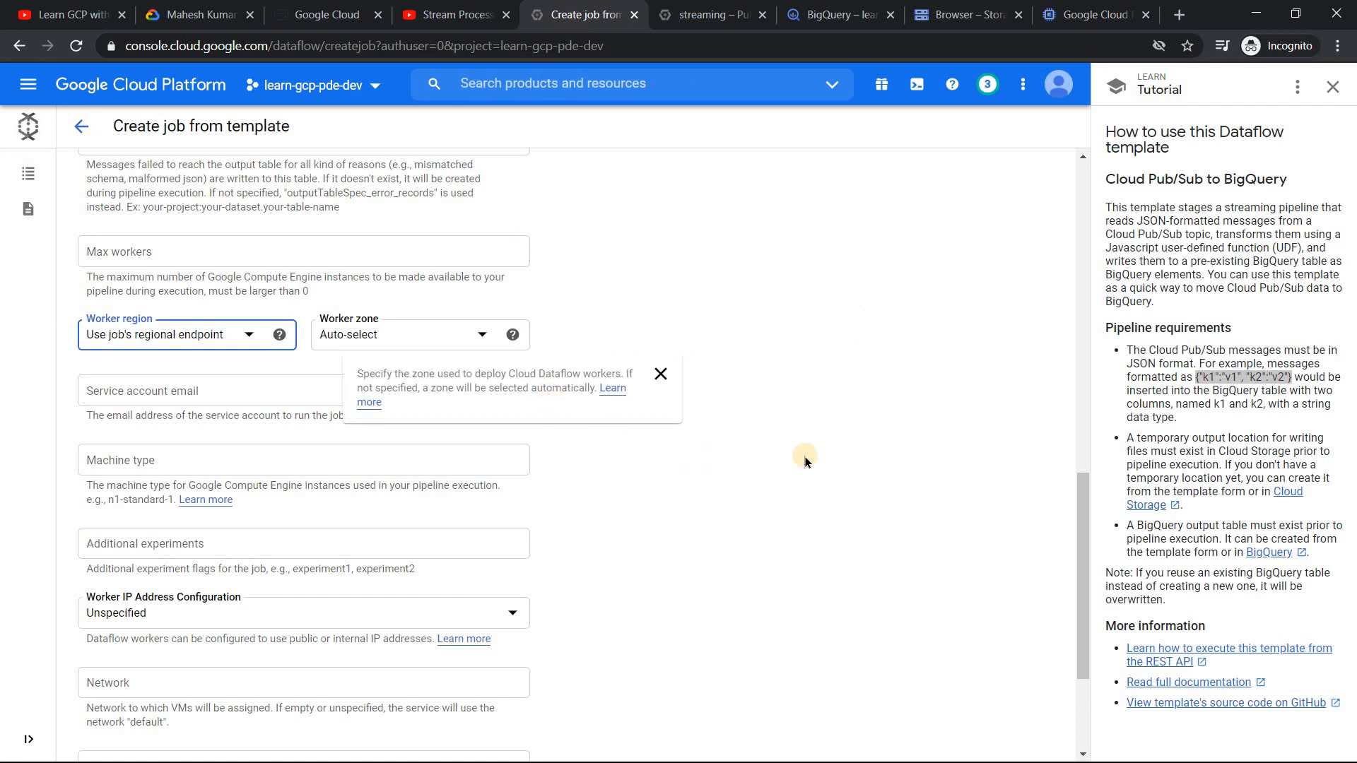
Set the worker IP address configuration to Private in the optional parameters
drag(1086, 495, 937, 559)
click(221, 424)
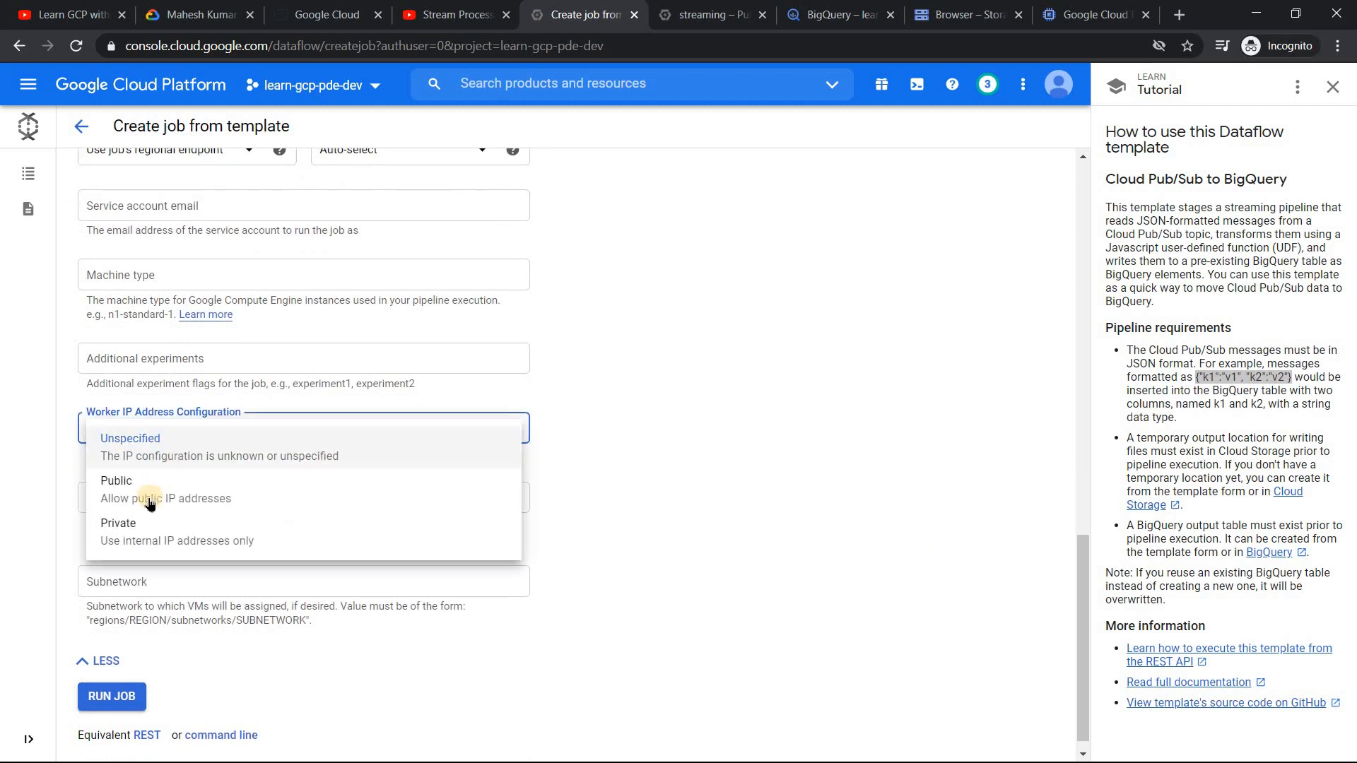
click(156, 523)
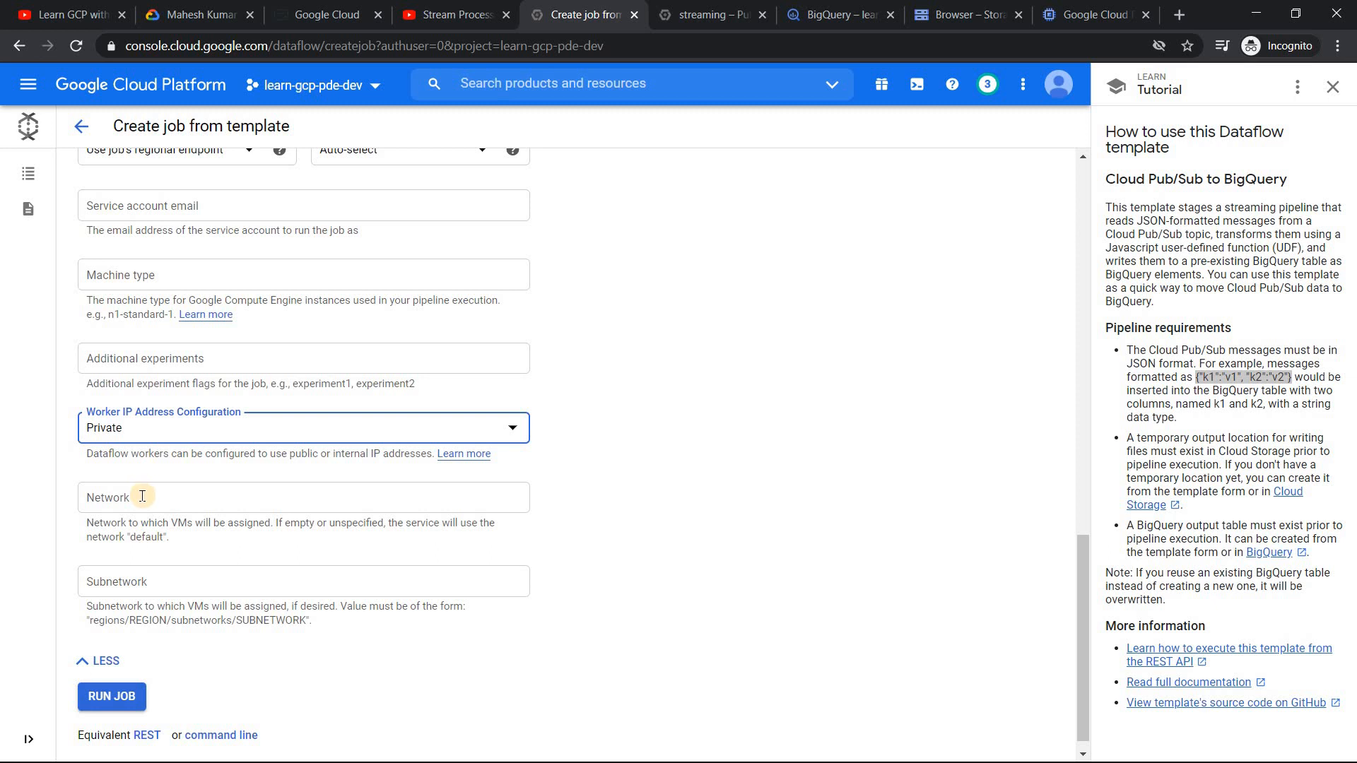
Check Private Google access on the default network's asia-southeast1 subnet, and return to the Dataflow job form
double_click(153, 535)
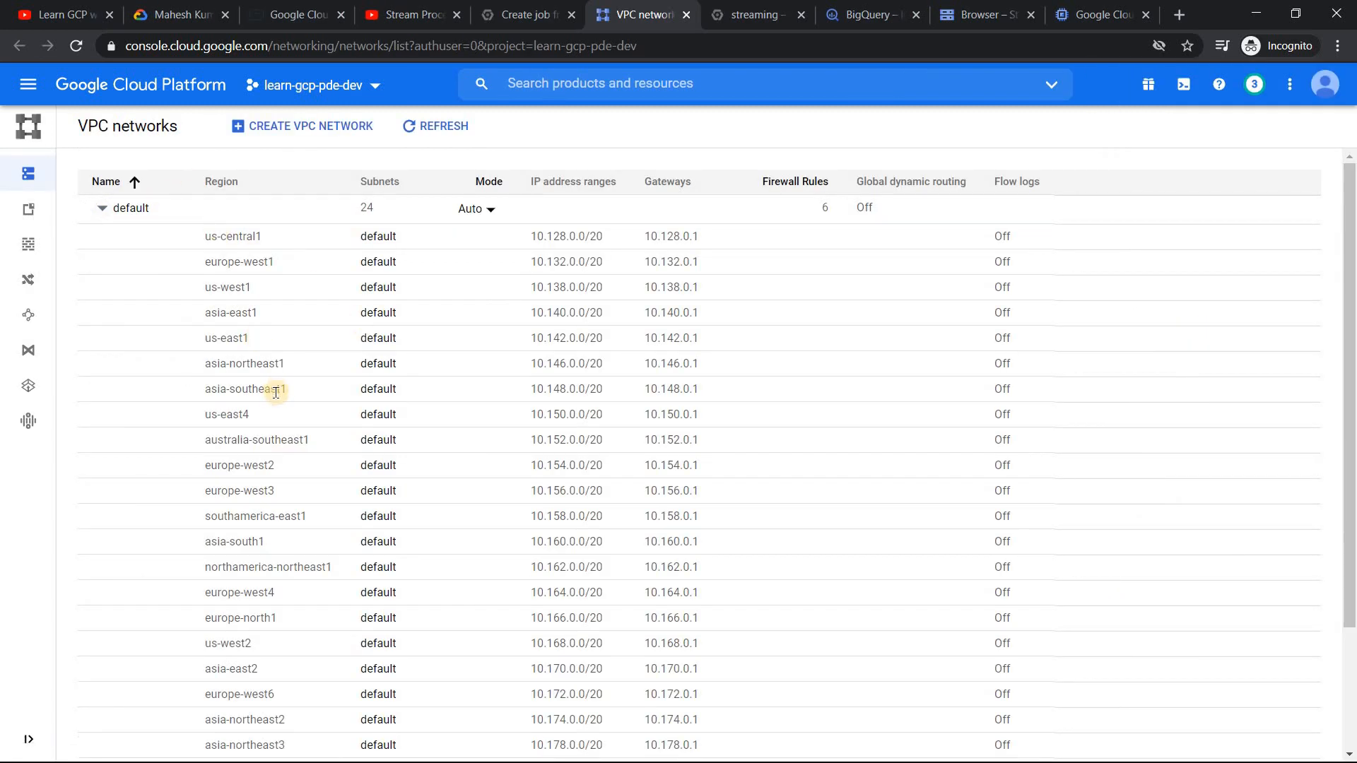
click(378, 390)
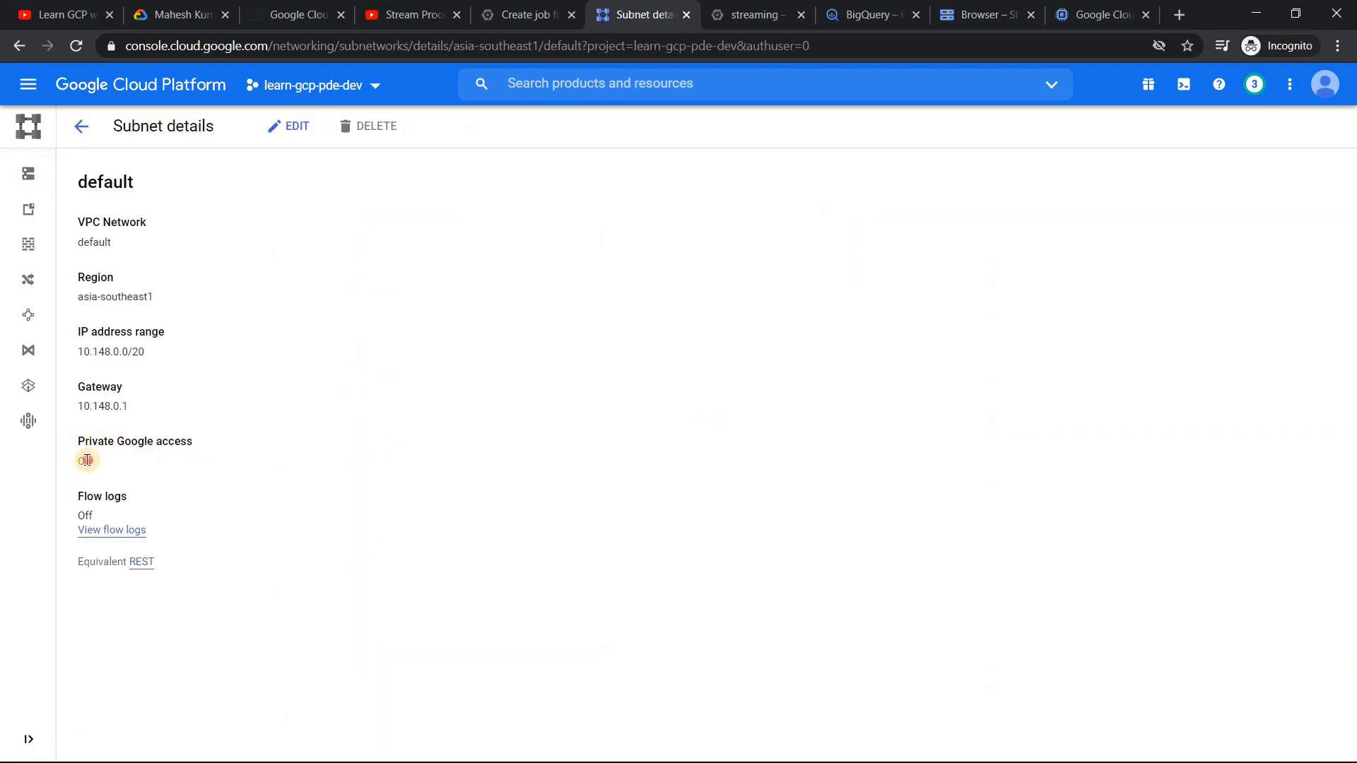
double_click(87, 461)
click(531, 13)
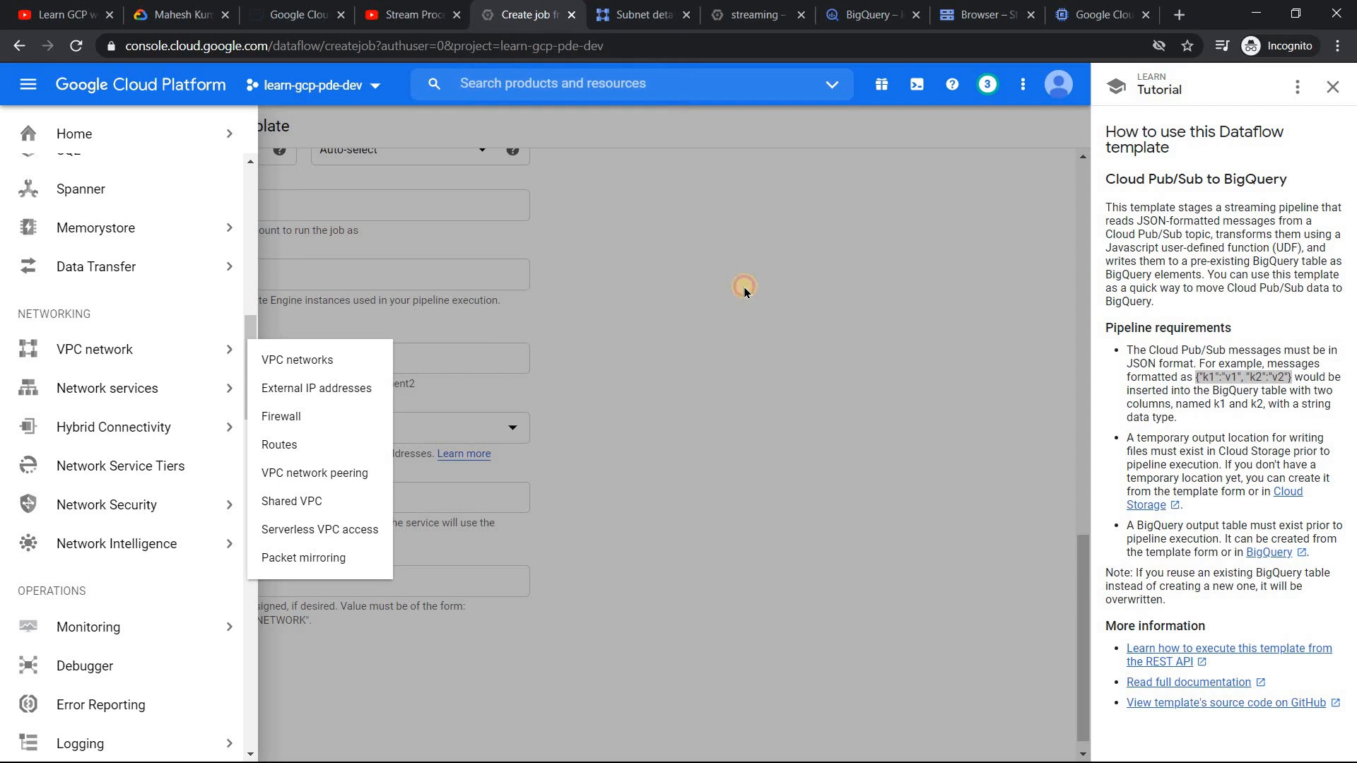
click(744, 287)
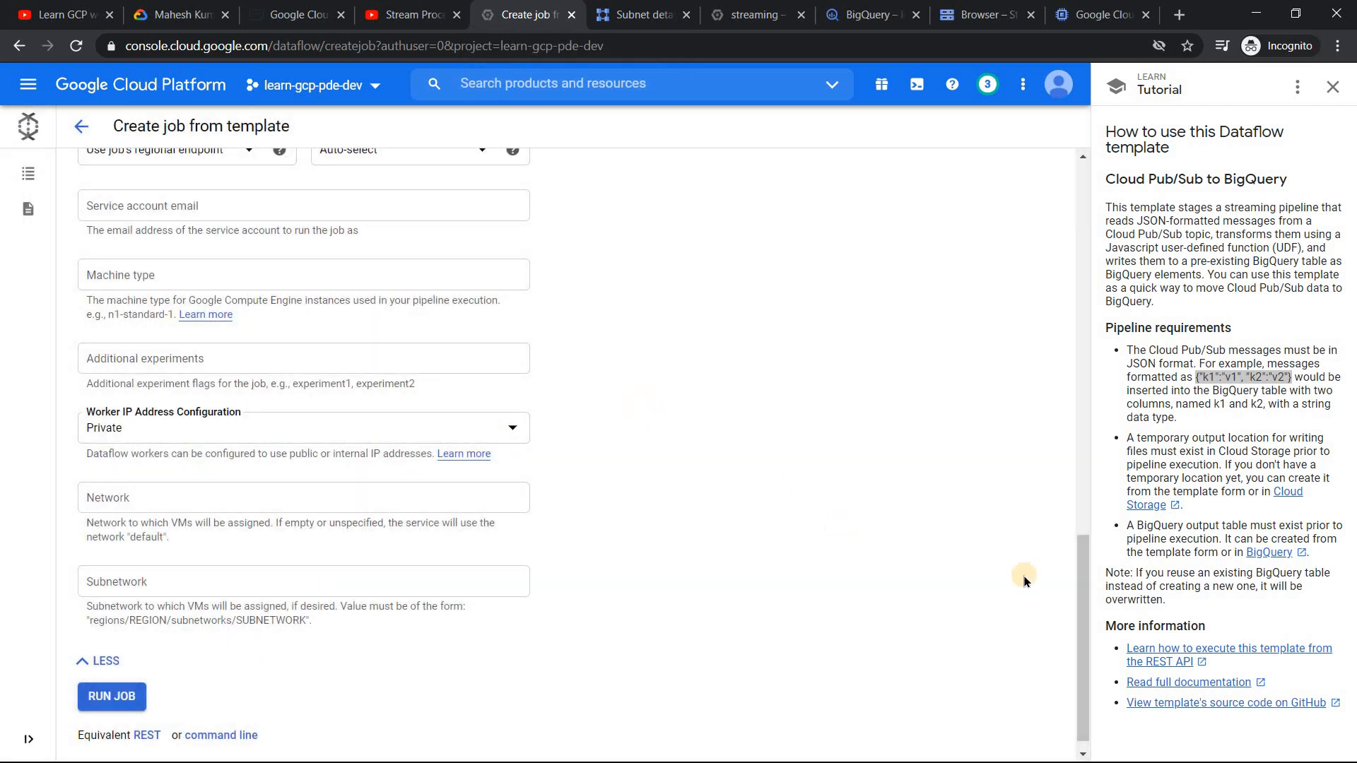
Review the complete Dataflow job form, from job name and required parameters to the optional worker and network settings
drag(1083, 566, 1055, 498)
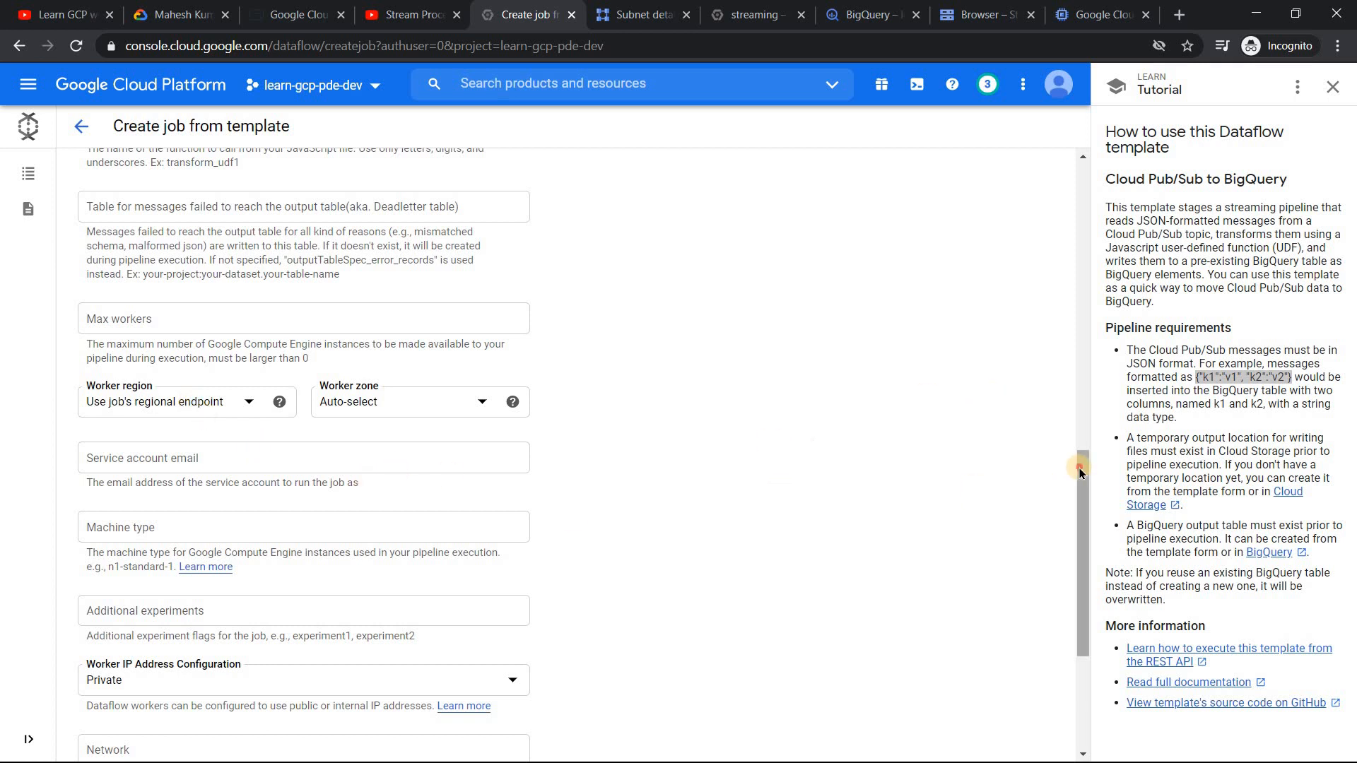
scroll(1078, 495, down, 3)
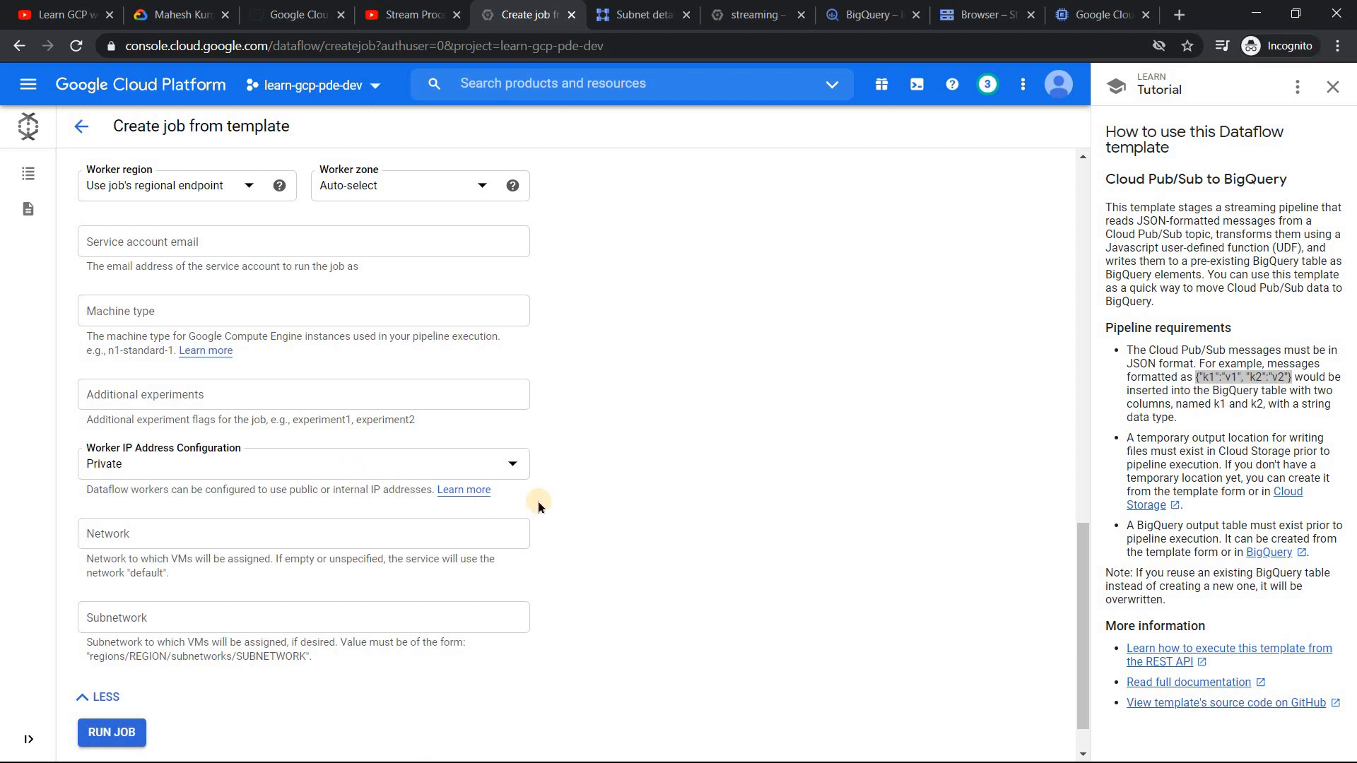
drag(1083, 564, 1048, 224)
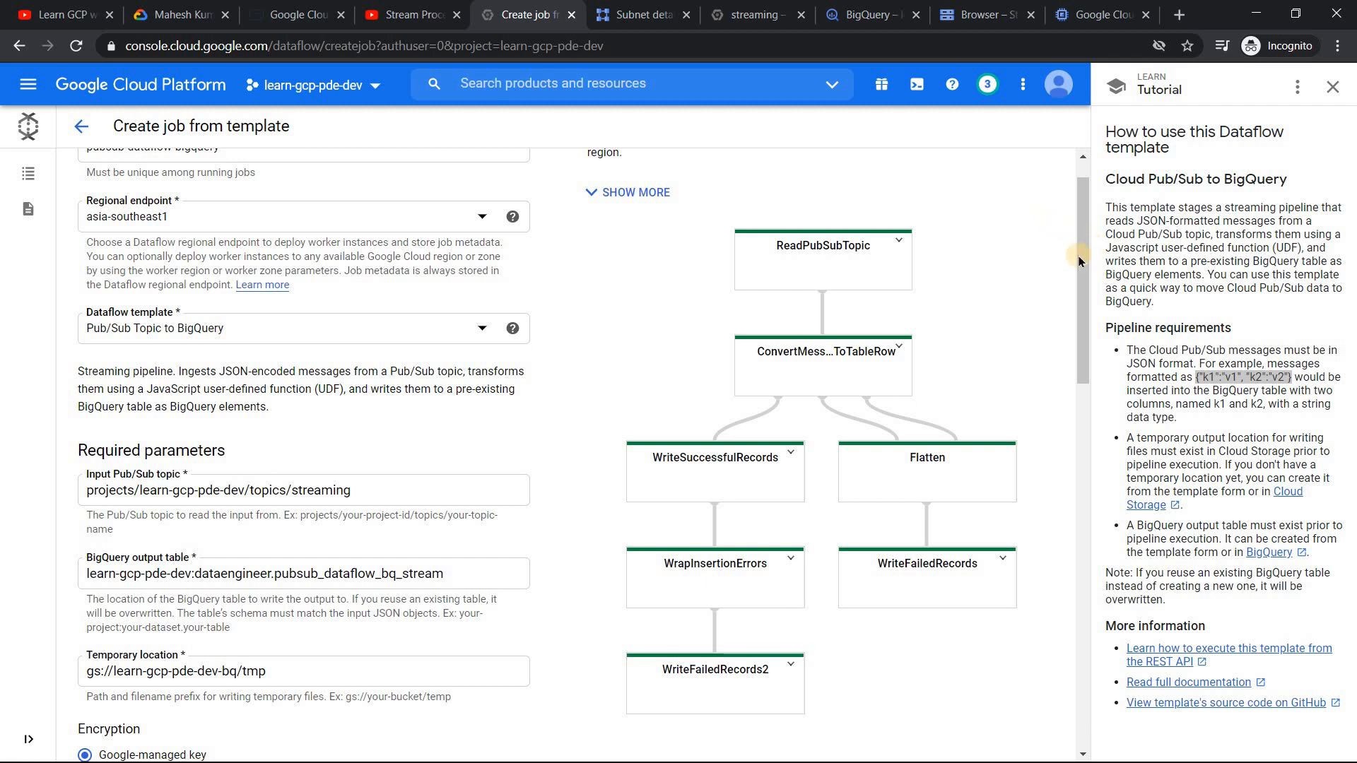
drag(1082, 261, 1029, 710)
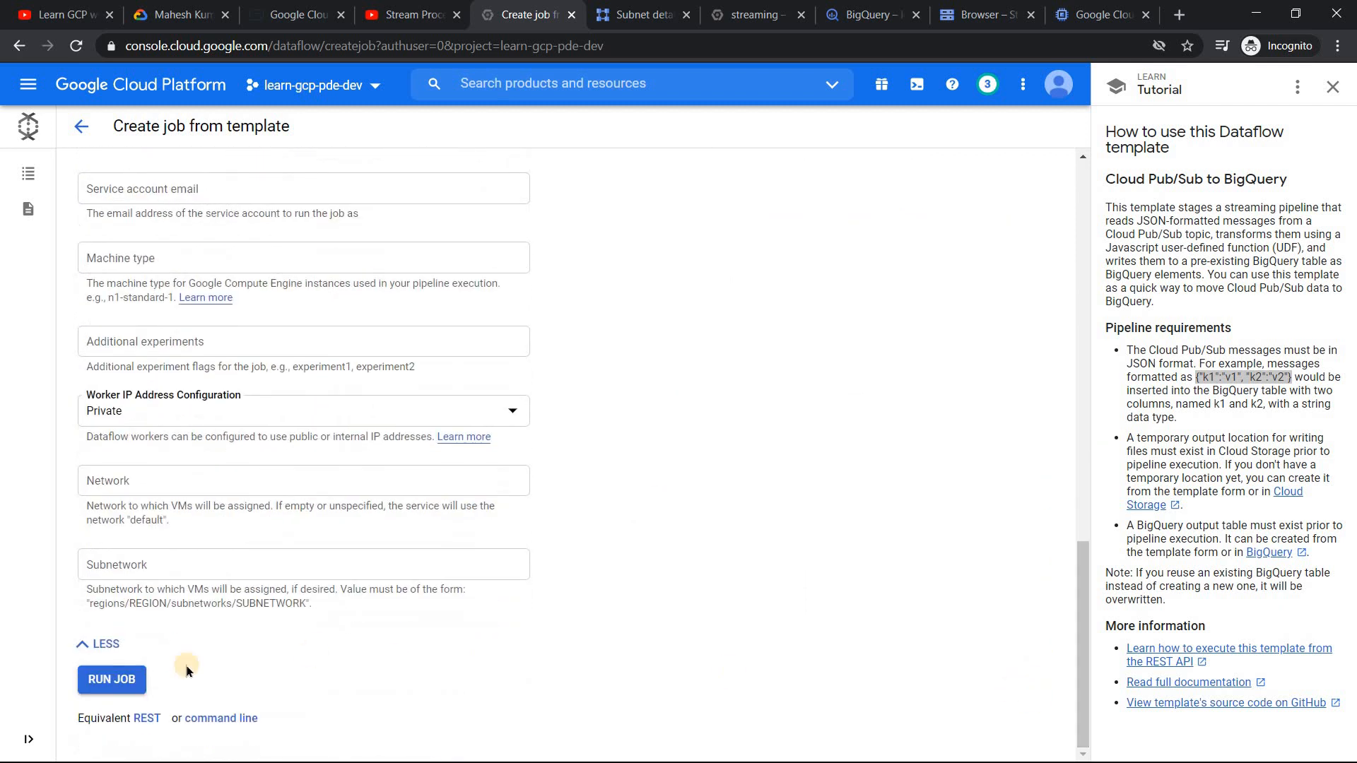
scroll(177, 622, up, 15)
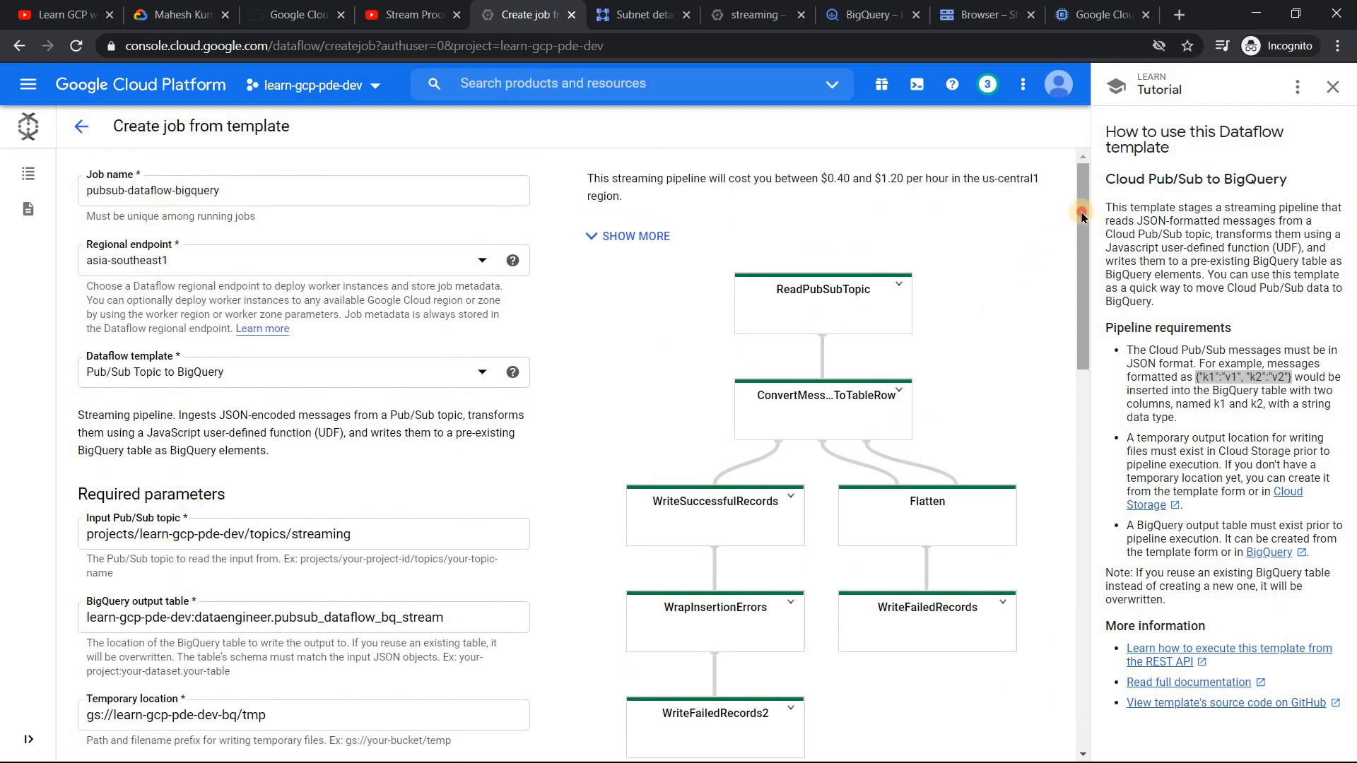
drag(1082, 216, 1092, 615)
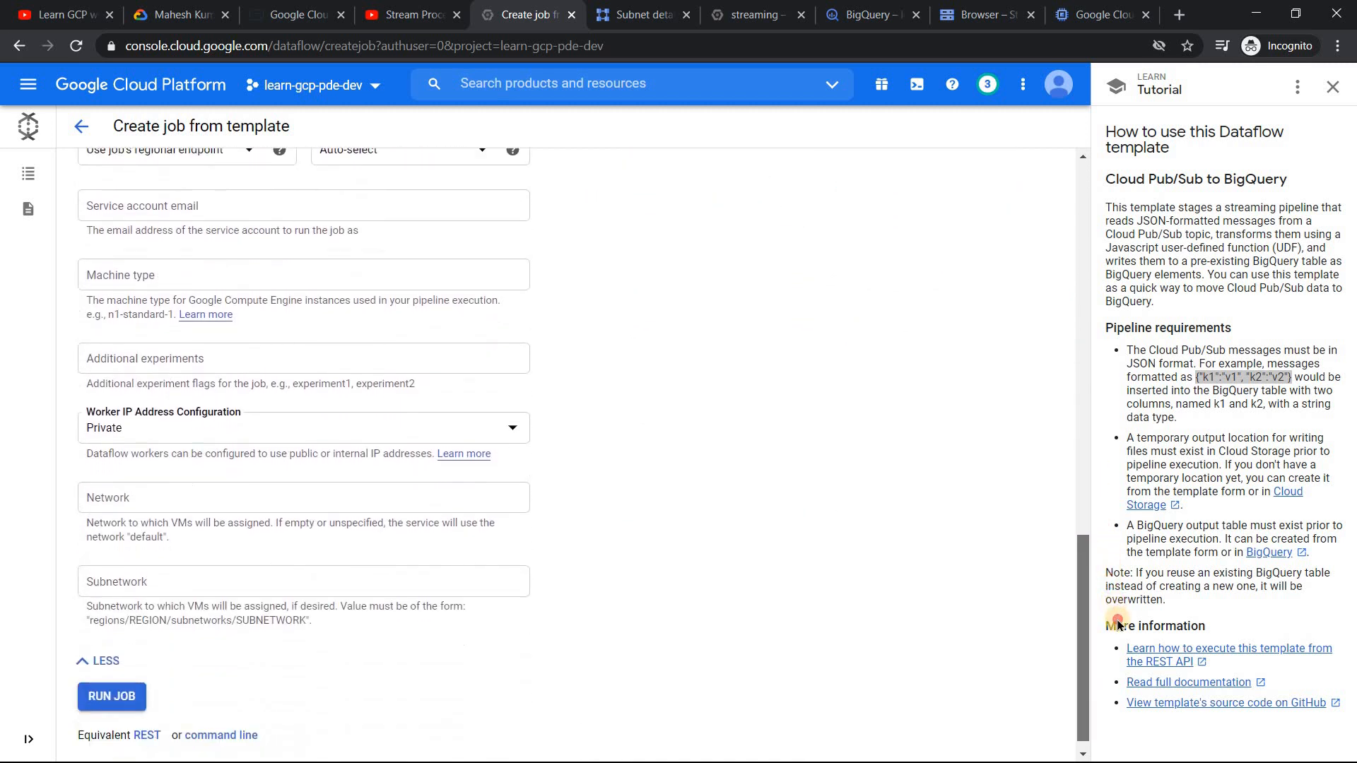
Run the Dataflow job and inspect its summary and autoscaling information on the old job page
click(115, 683)
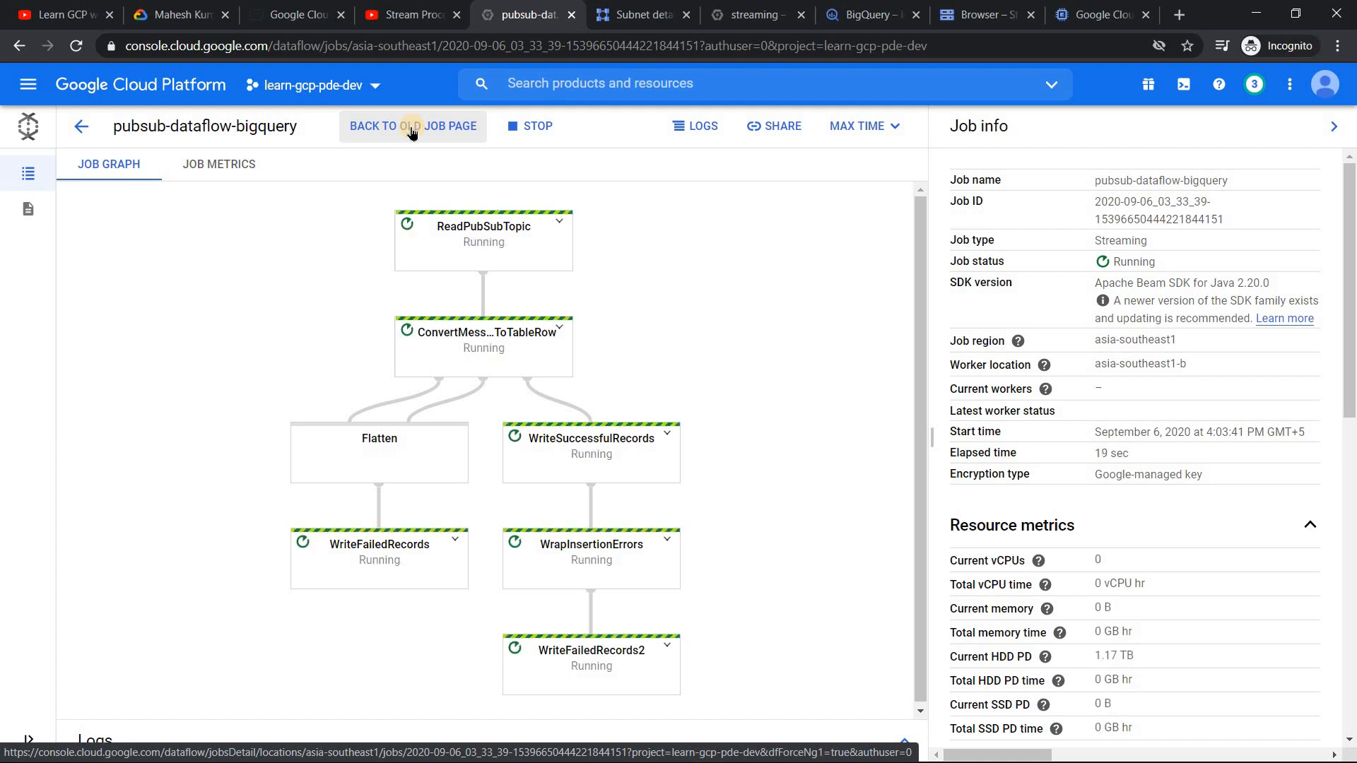
click(412, 132)
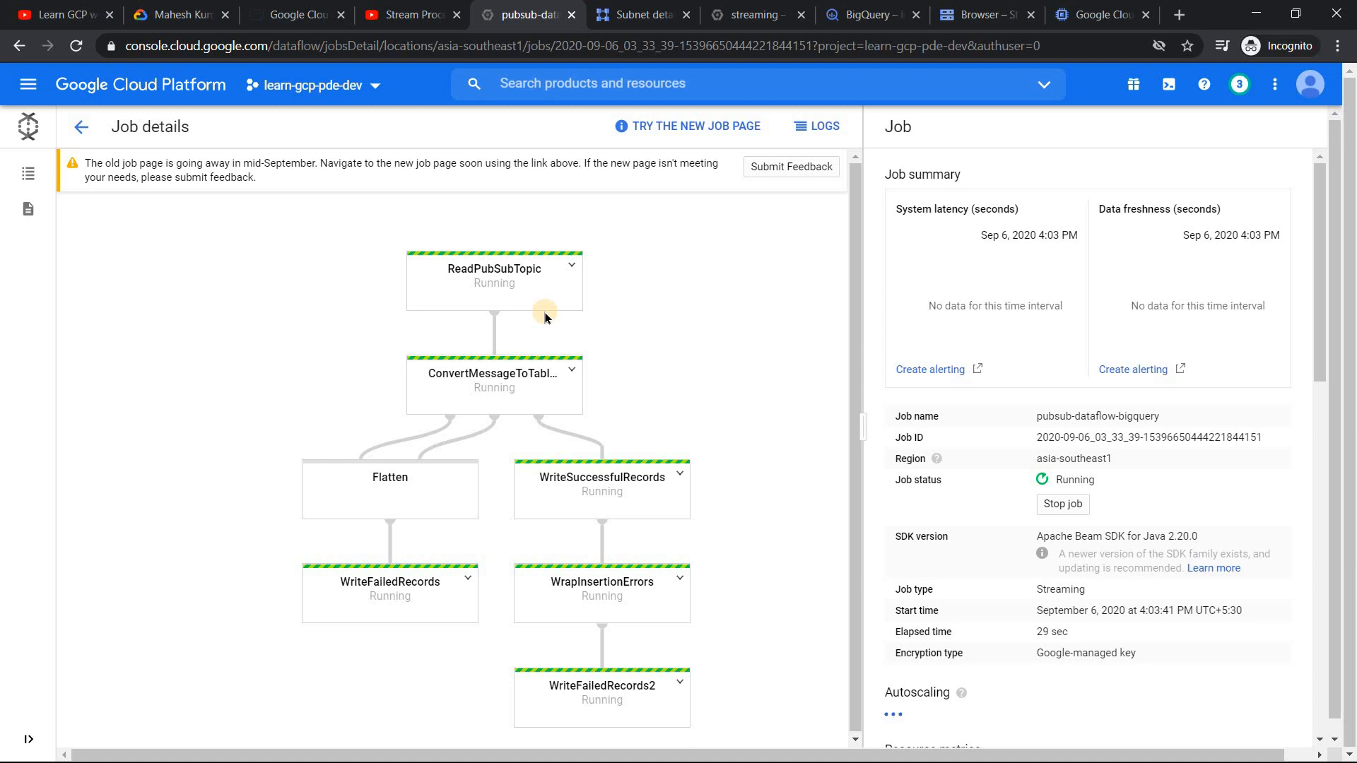
drag(1317, 257, 1317, 372)
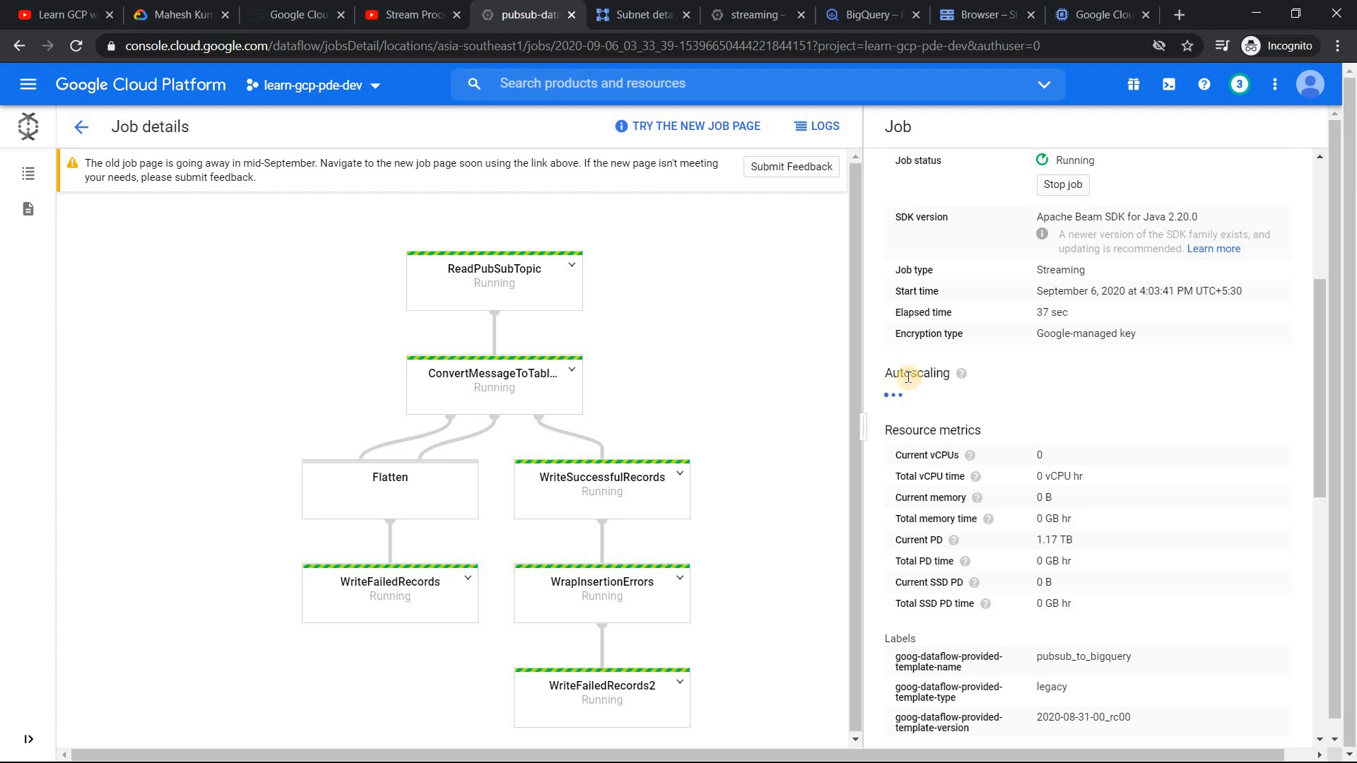
Reload the Compute Engine VM instances list and add the Creation time column to it
click(1074, 17)
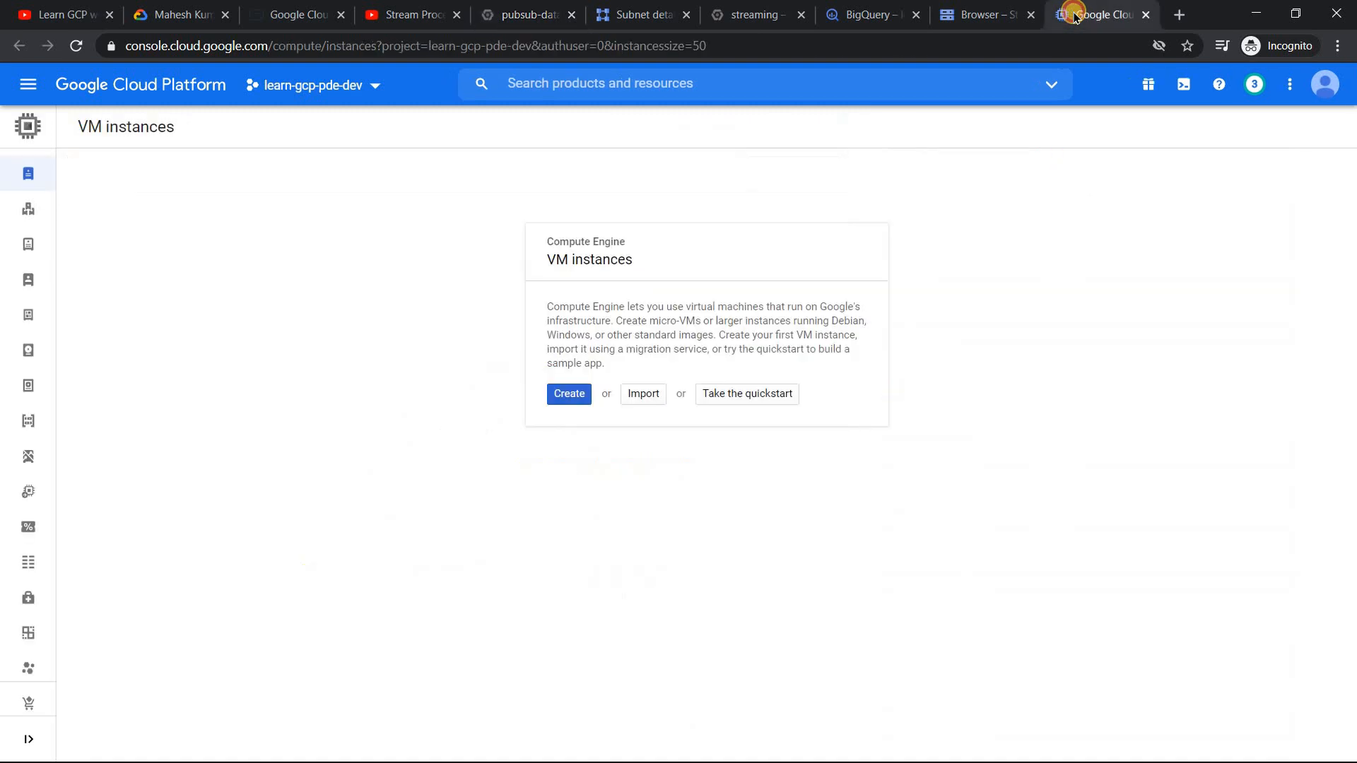
click(81, 47)
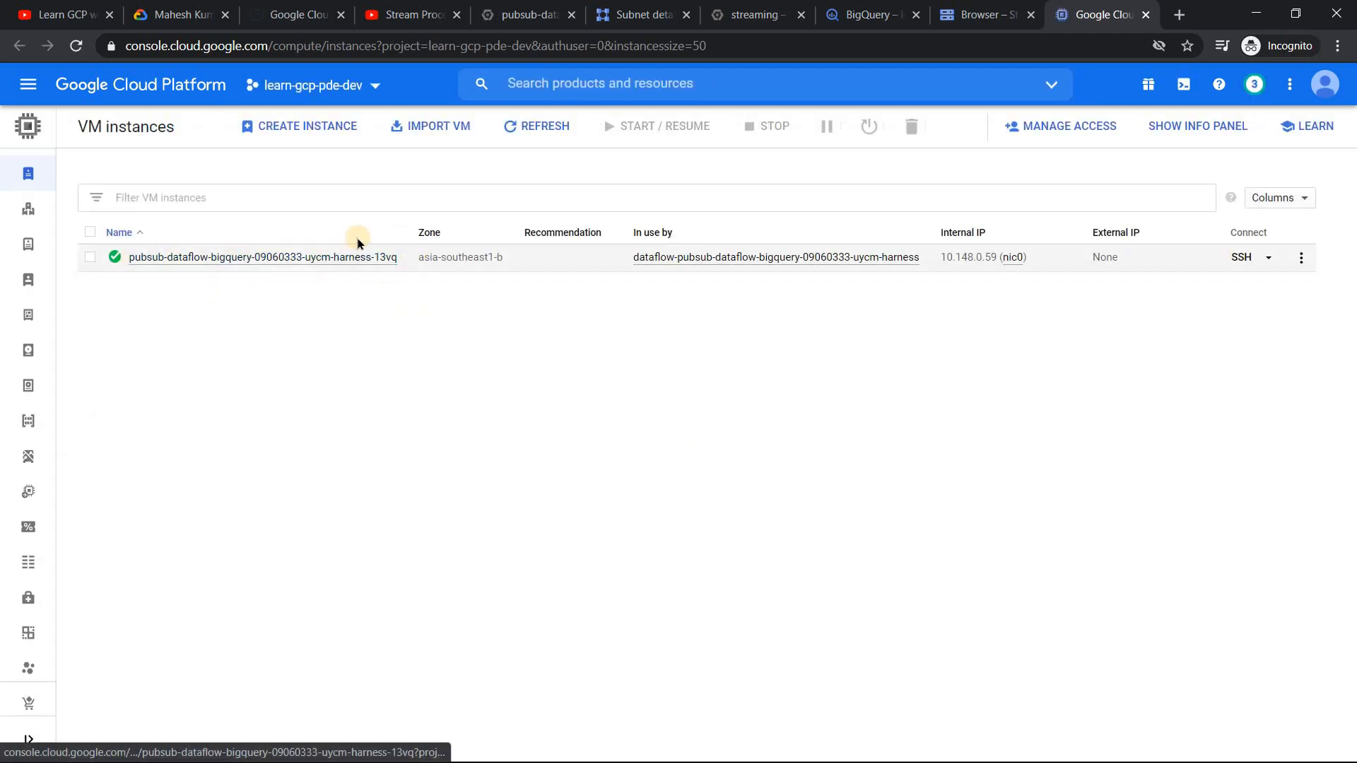
click(1301, 197)
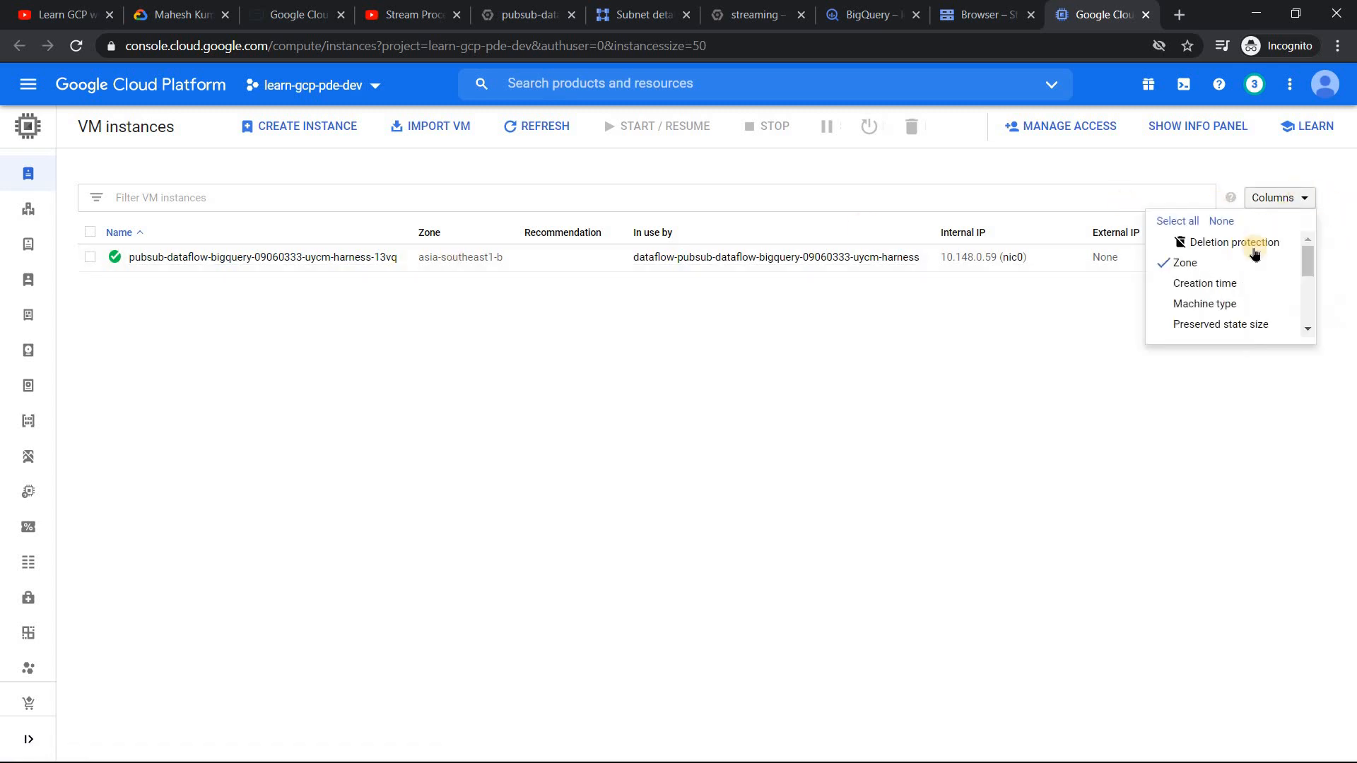
click(1227, 281)
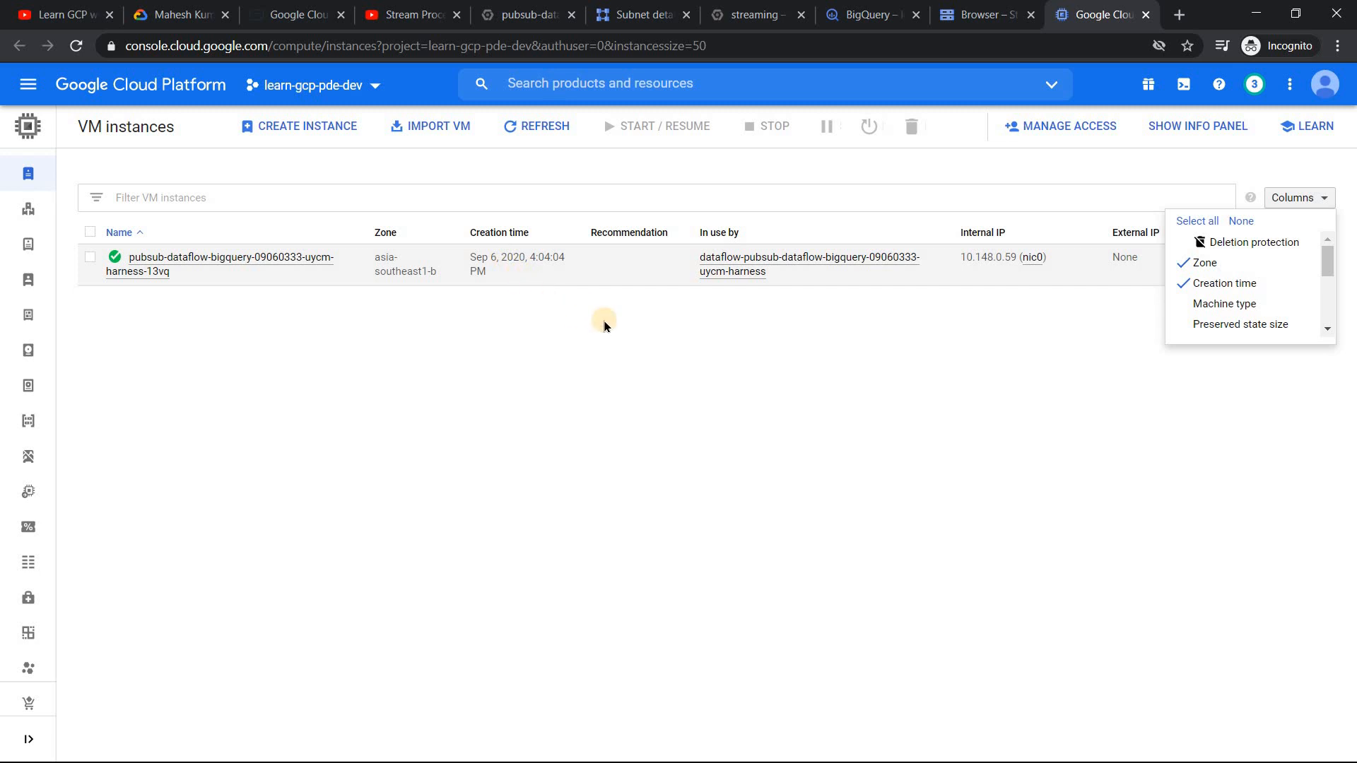
click(974, 382)
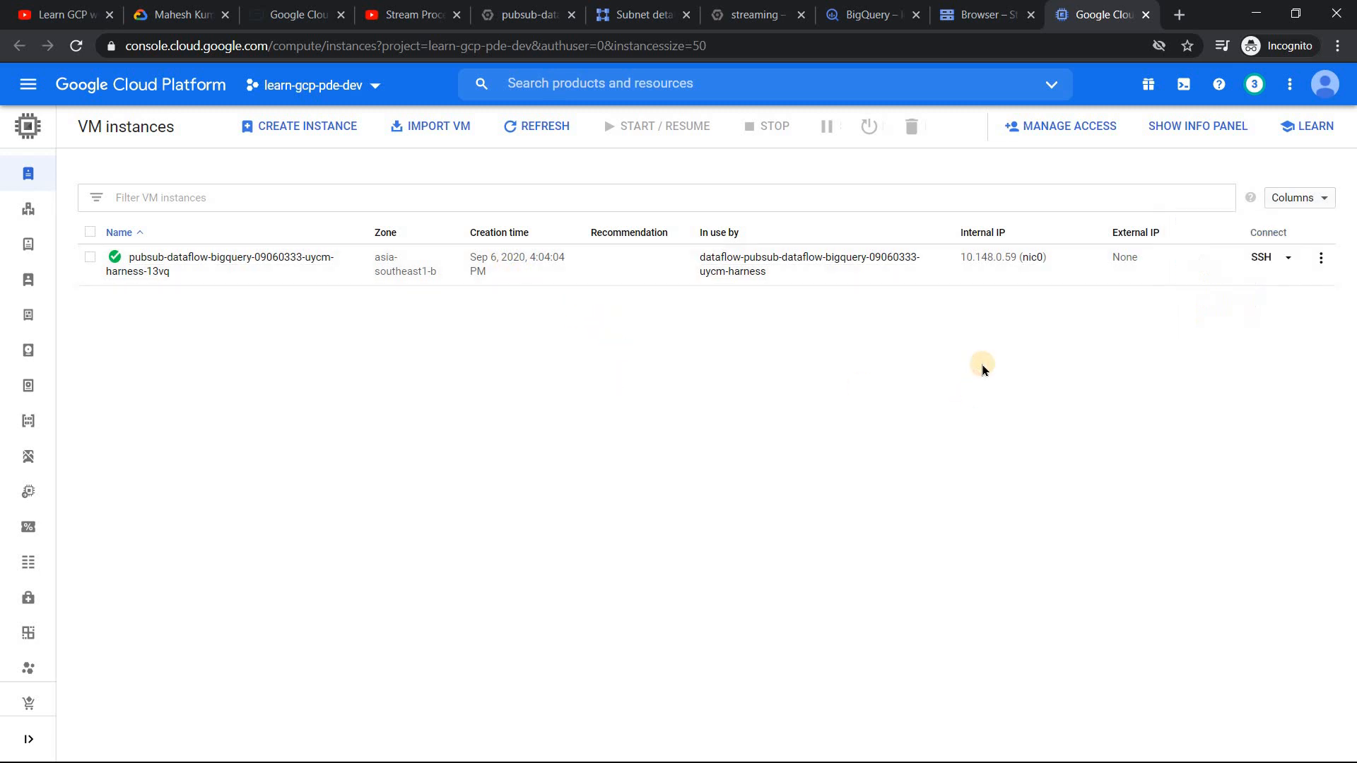
Examine which instance group uses the Dataflow worker VM and whether the VM has an external IP
drag(700, 258, 775, 284)
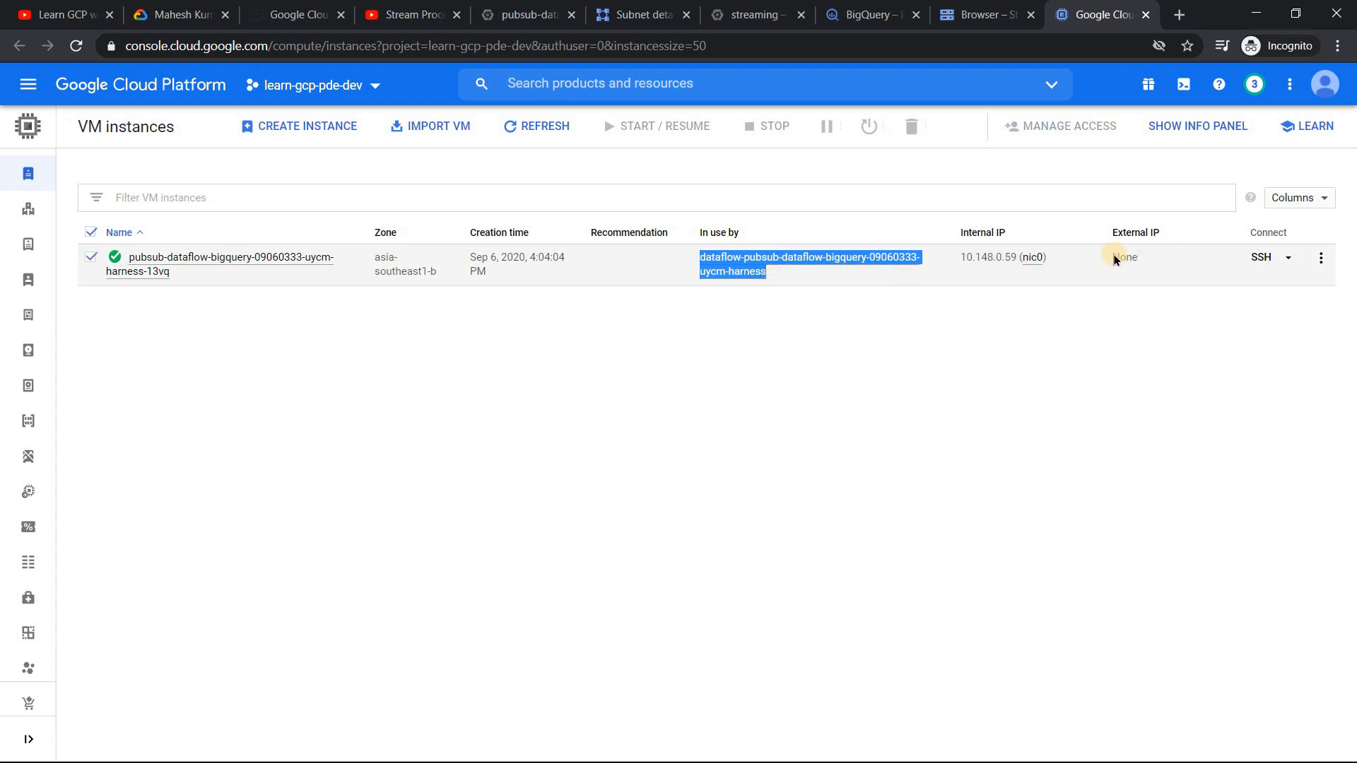
click(1139, 259)
double_click(1139, 259)
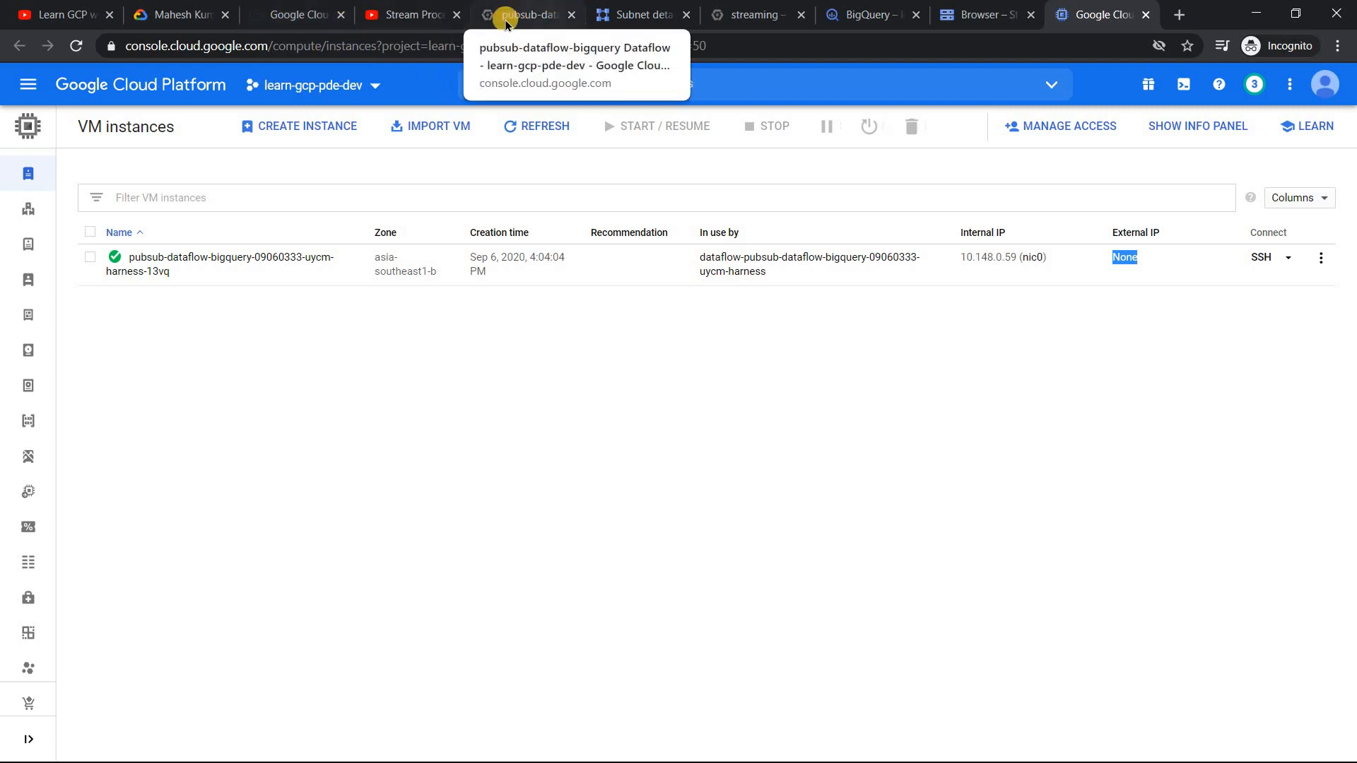
Return to the Dataflow job's new page and examine its job type, SDK version and the ReadPubSubTopic step's details
click(297, 14)
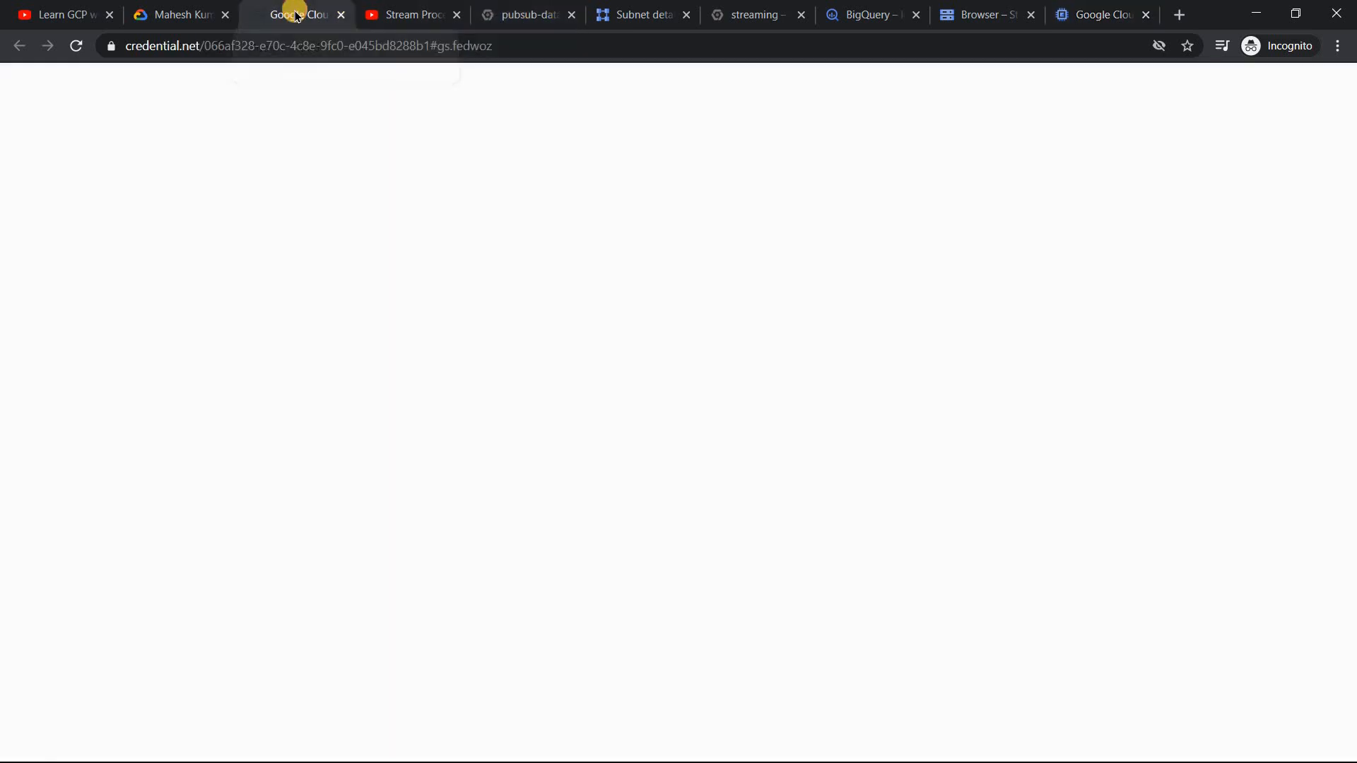
click(519, 14)
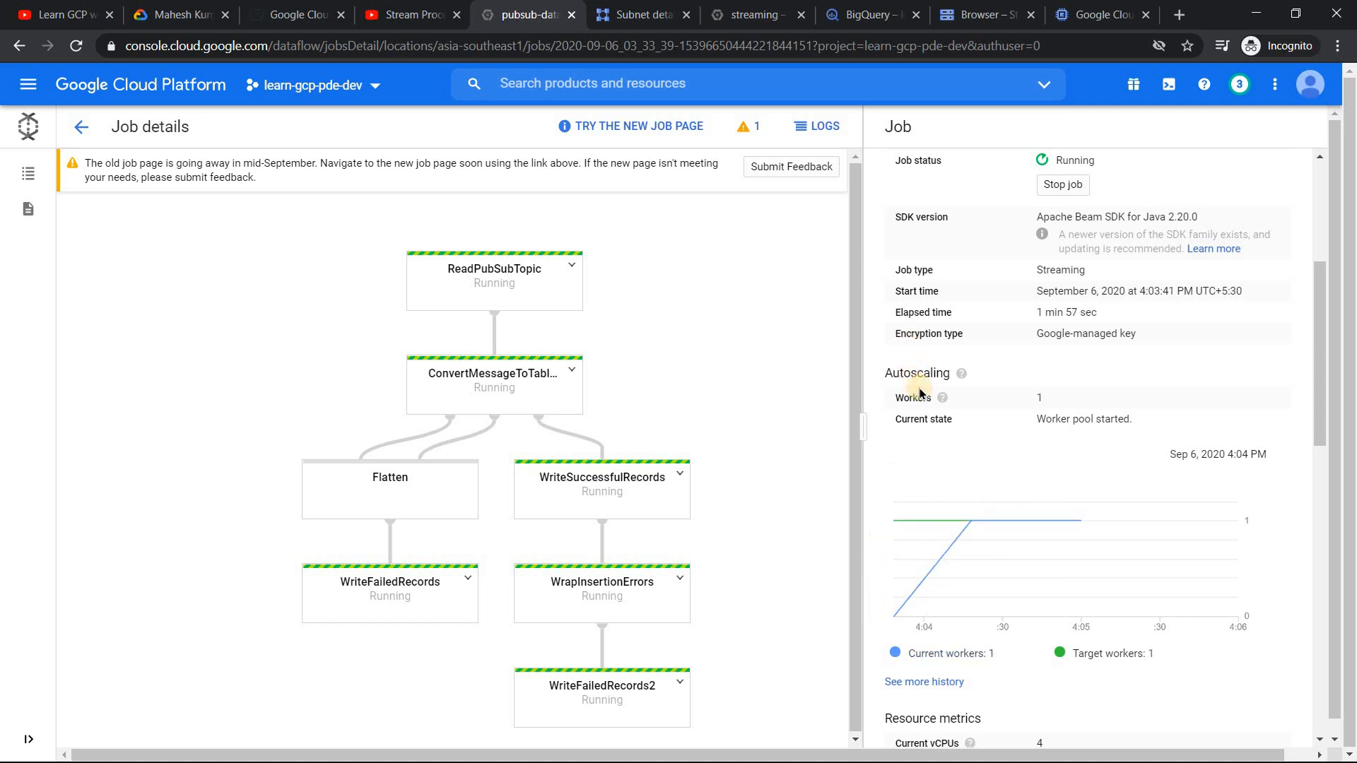
click(680, 130)
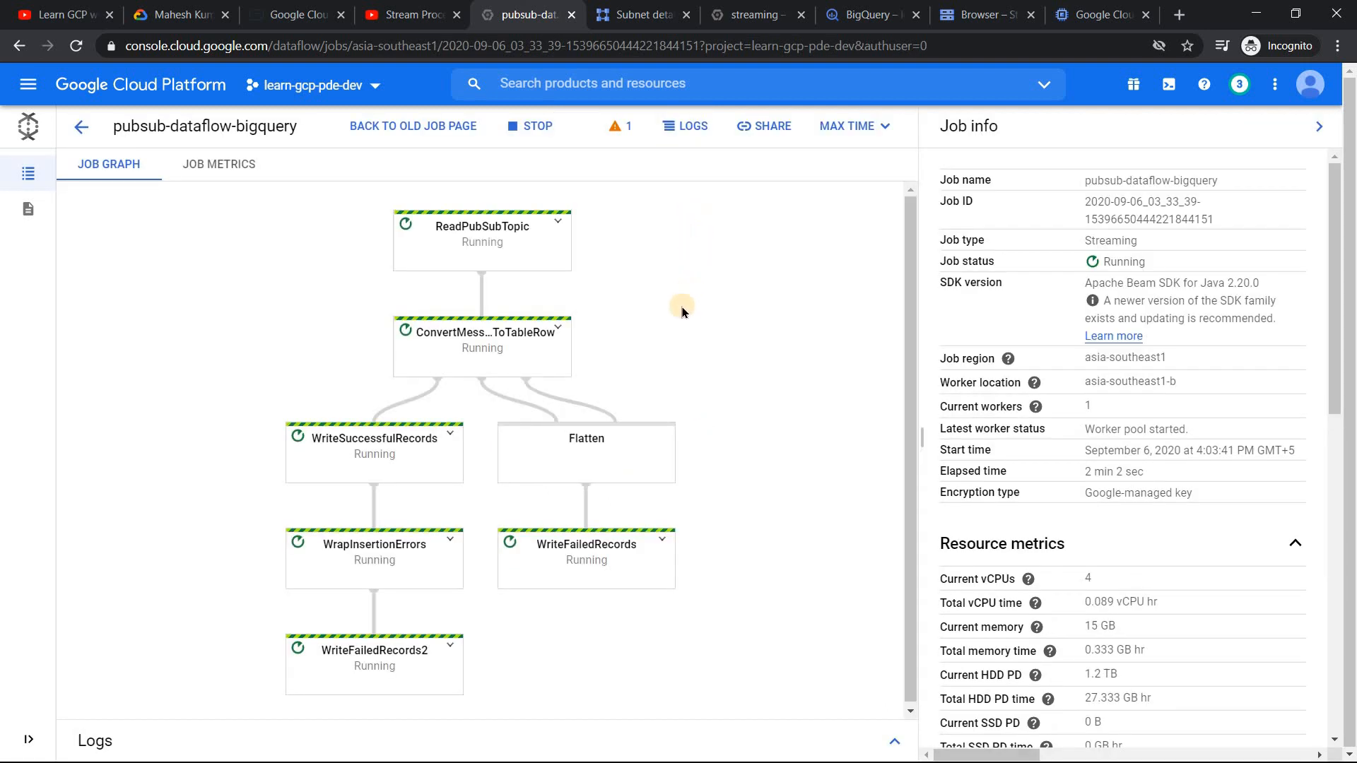
double_click(1113, 242)
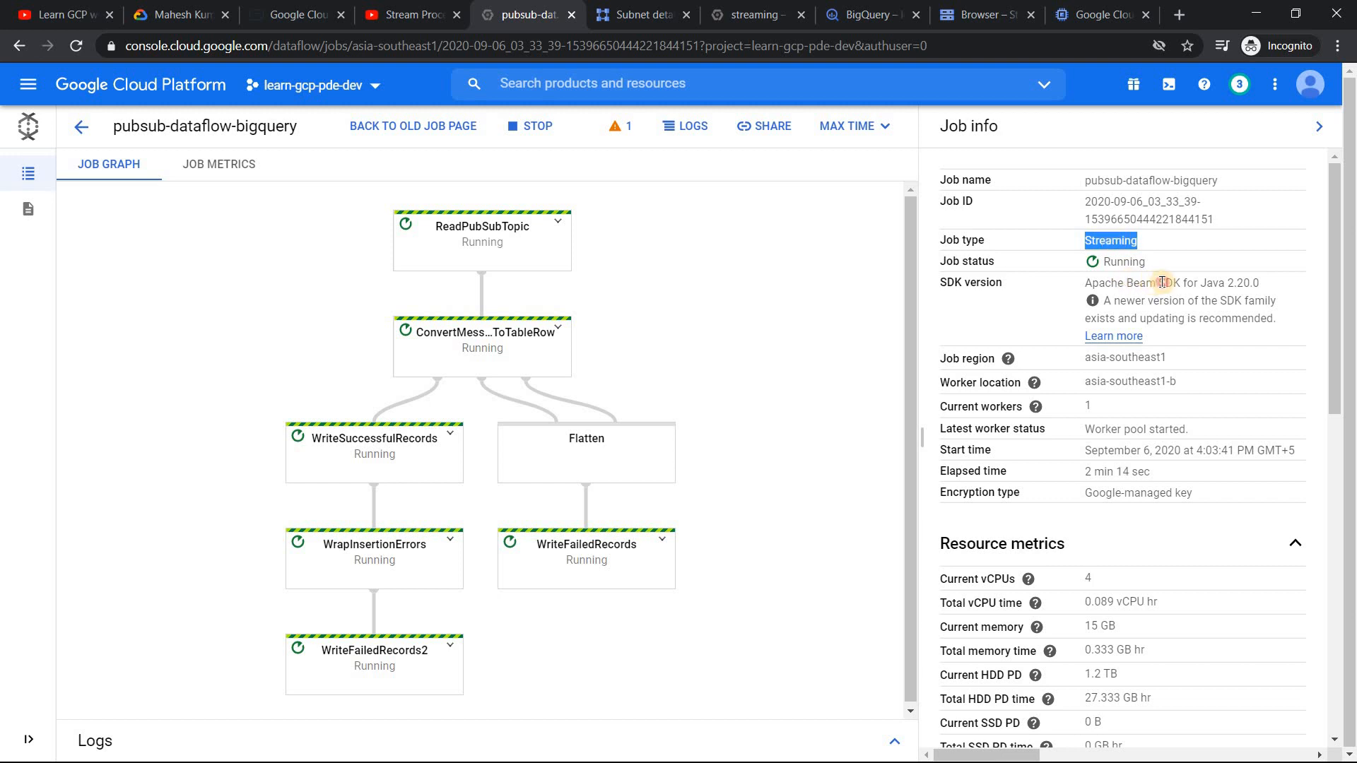
drag(1157, 283, 1287, 297)
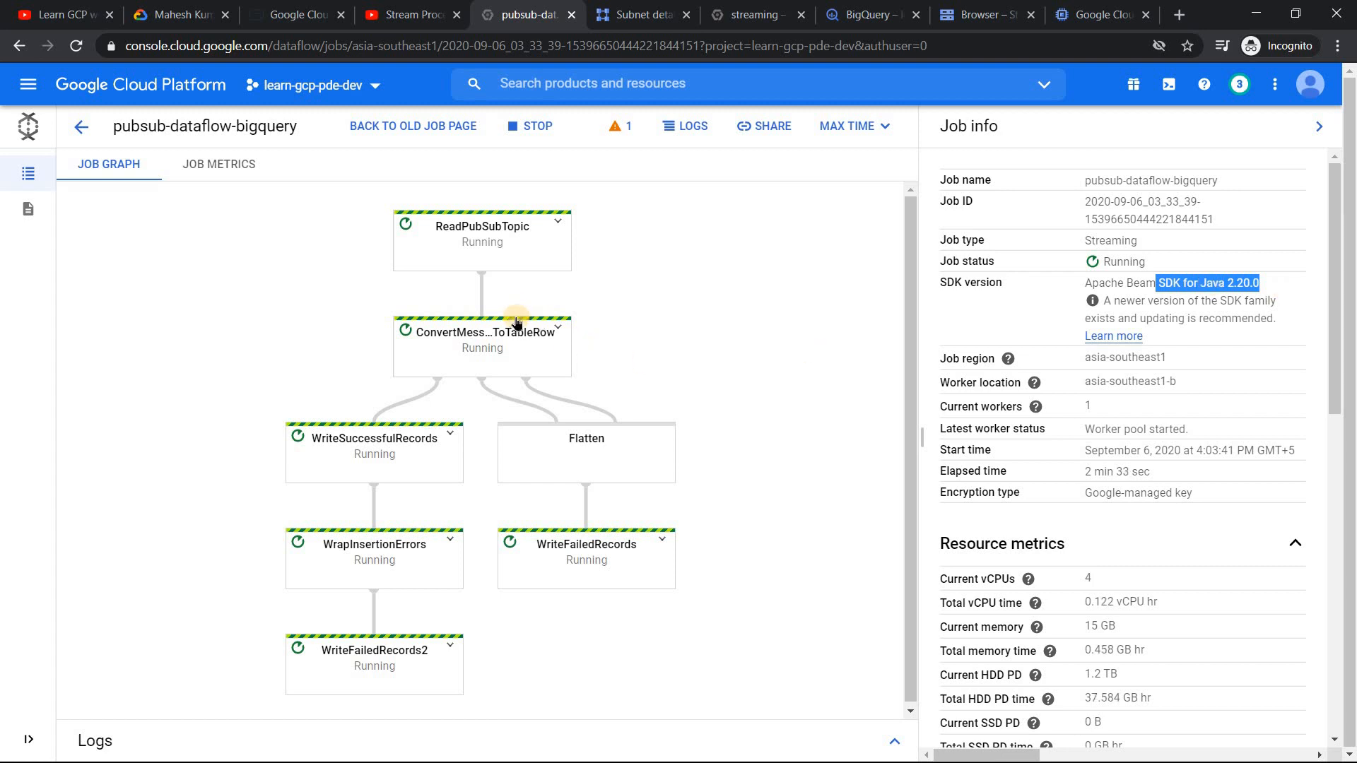
click(480, 240)
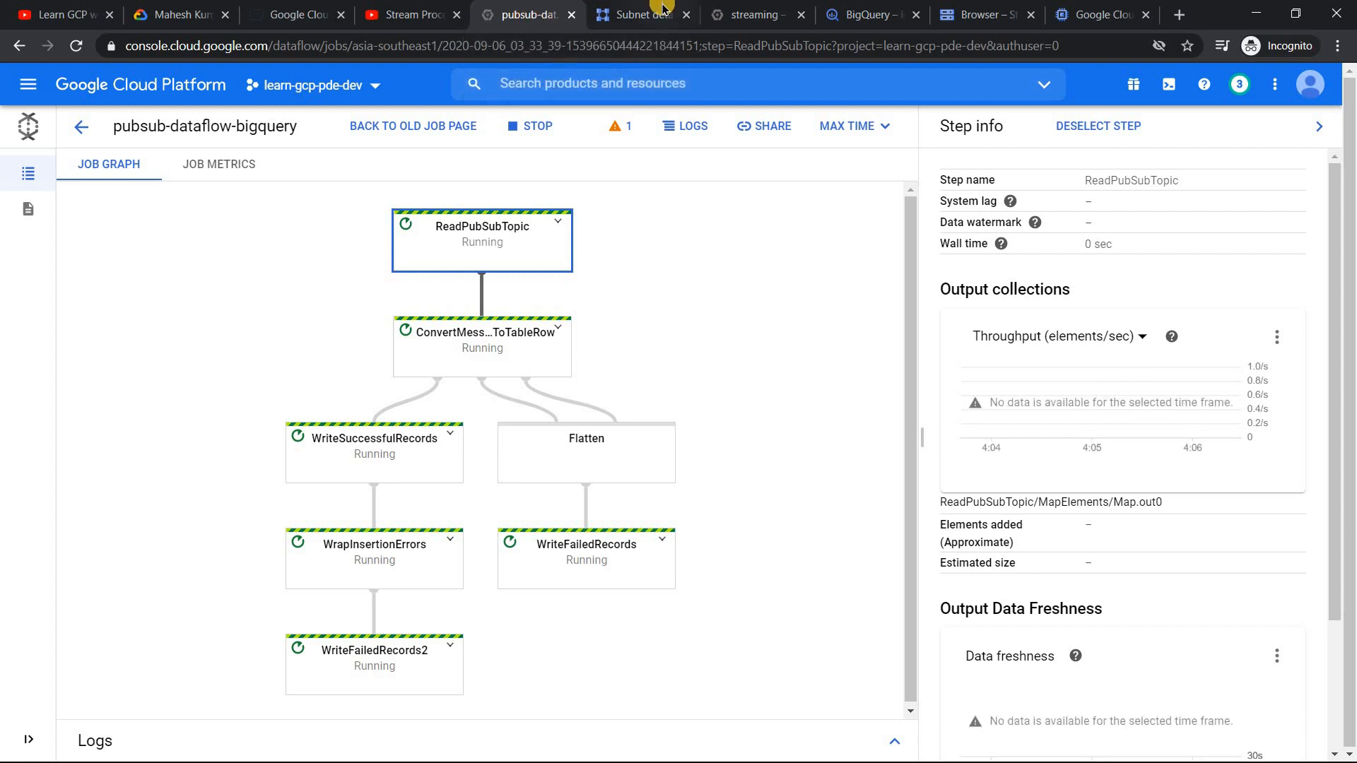
click(757, 14)
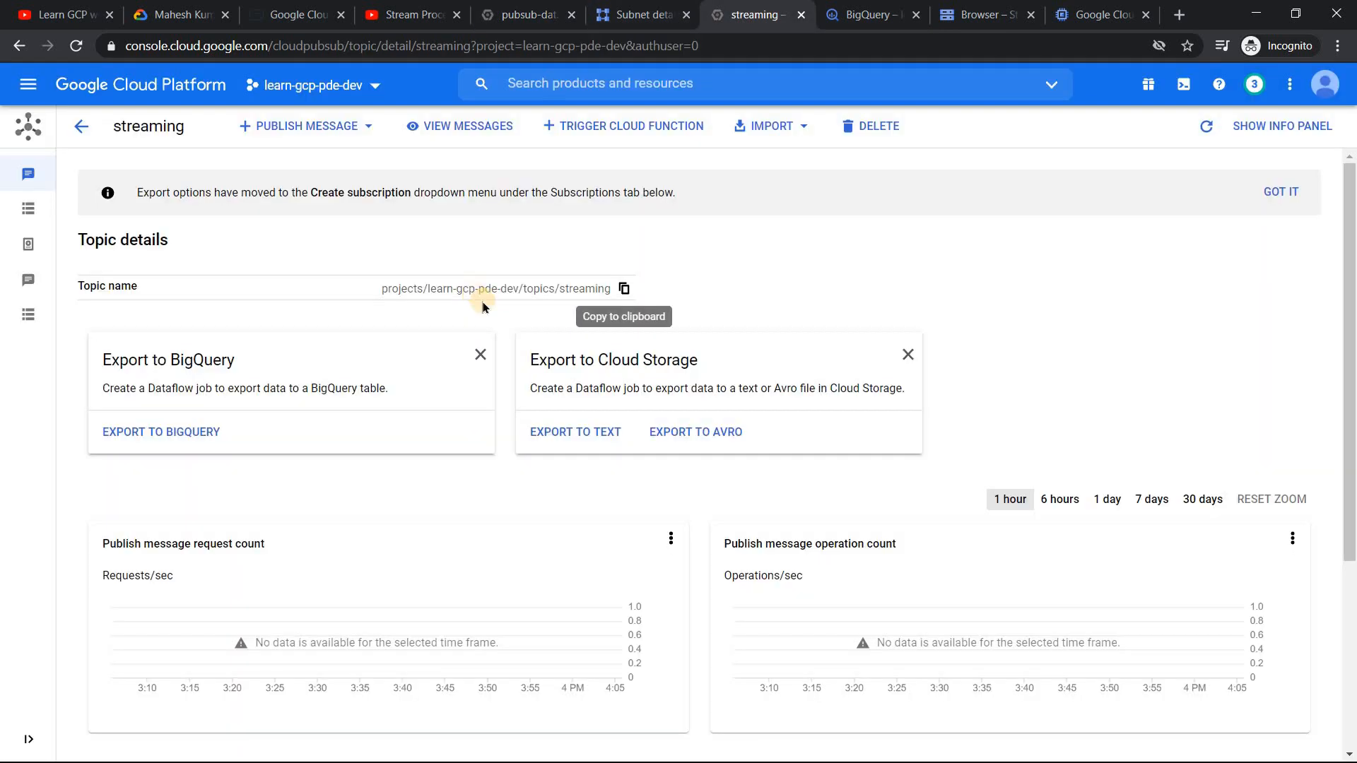
click(321, 126)
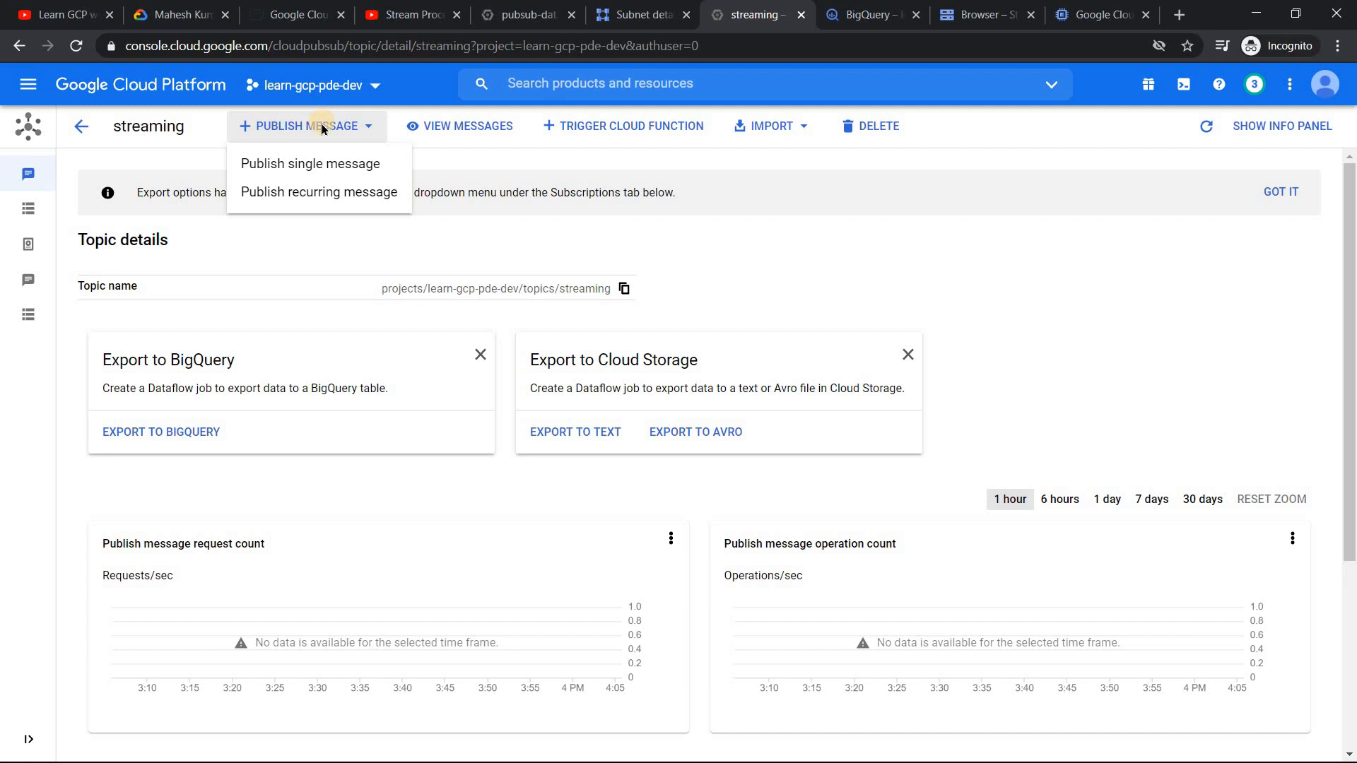
click(332, 162)
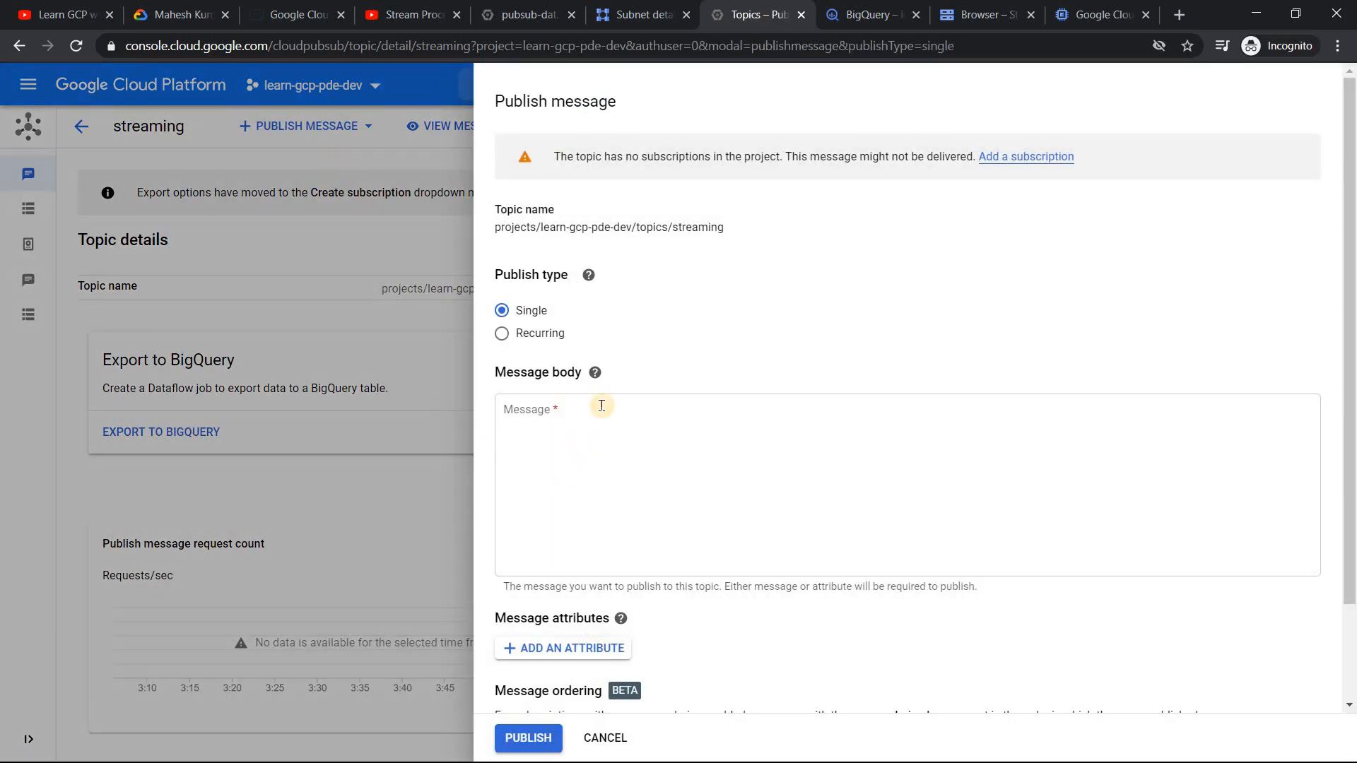
drag(553, 163, 812, 158)
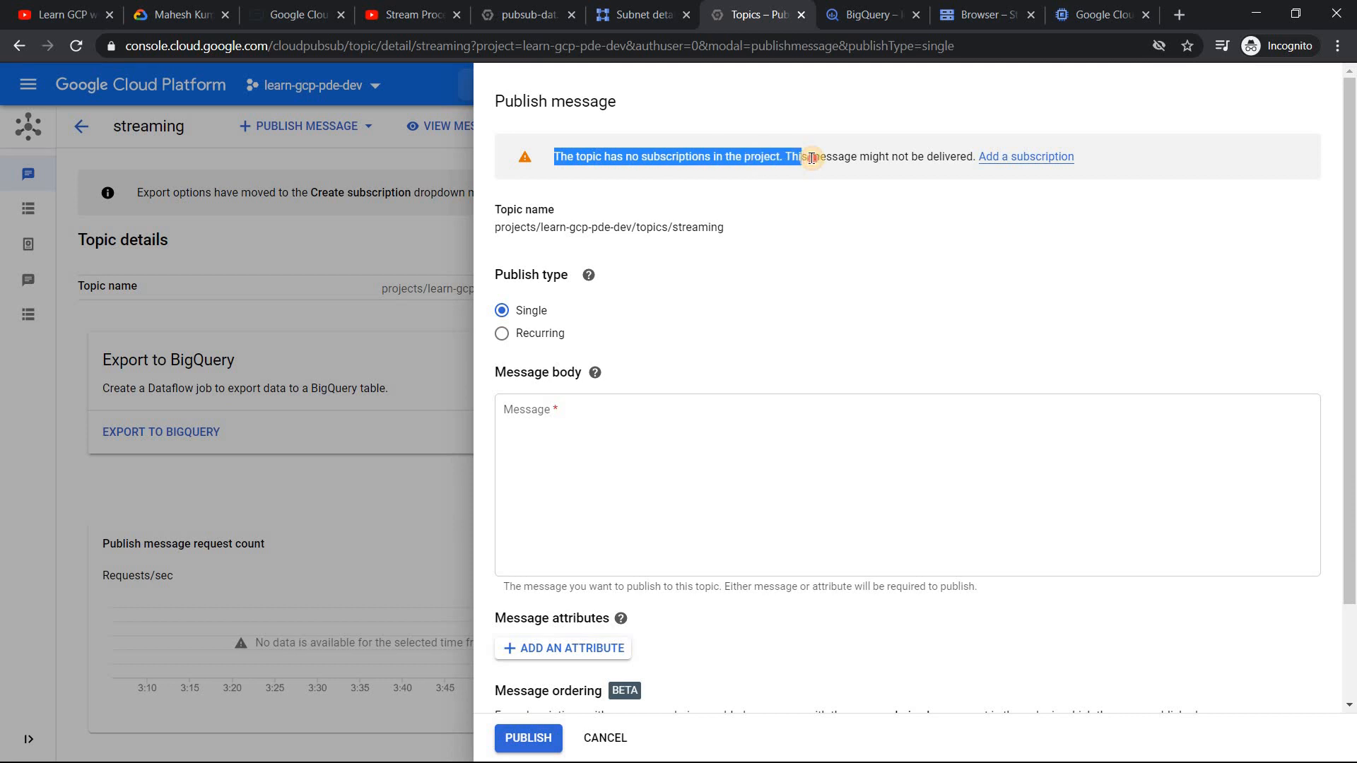
click(614, 738)
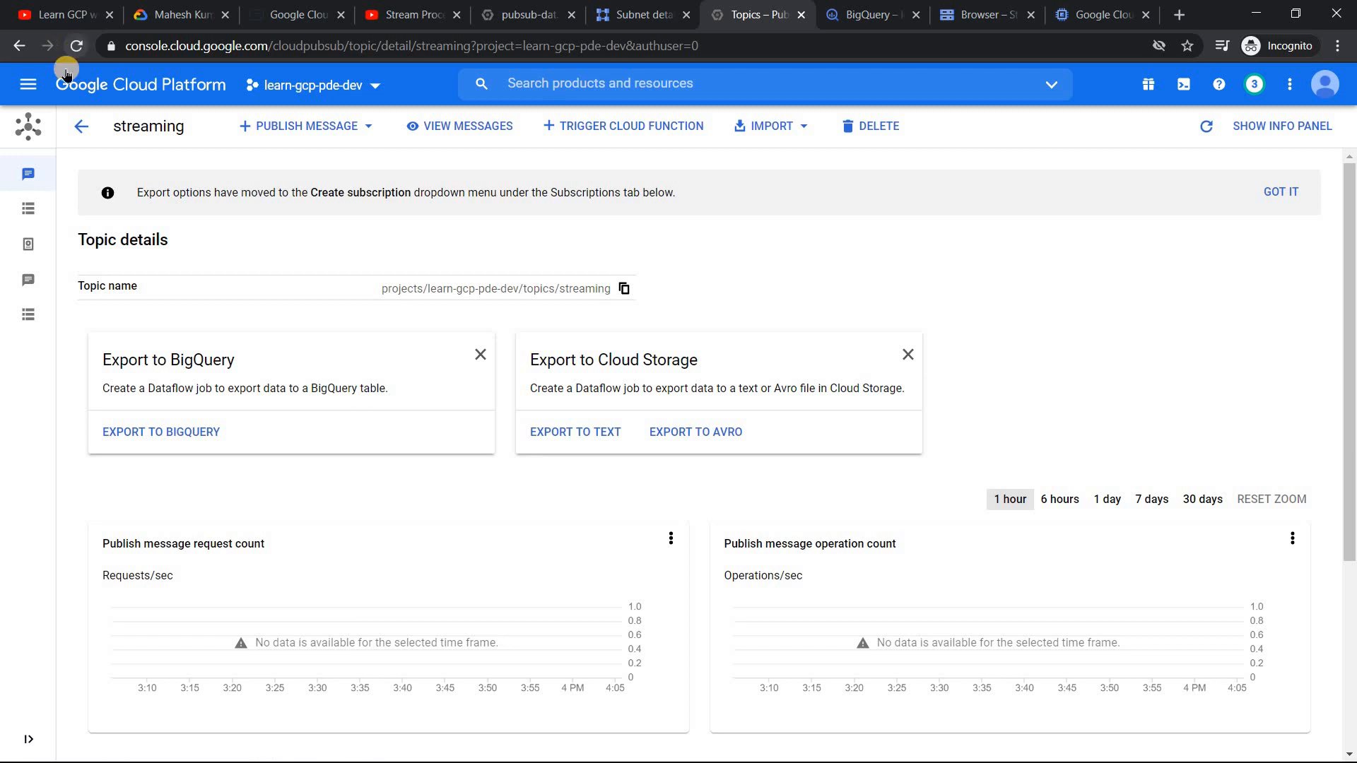
Check the project's Pub/Sub subscriptions for one attached to the streaming topic
click(100, 207)
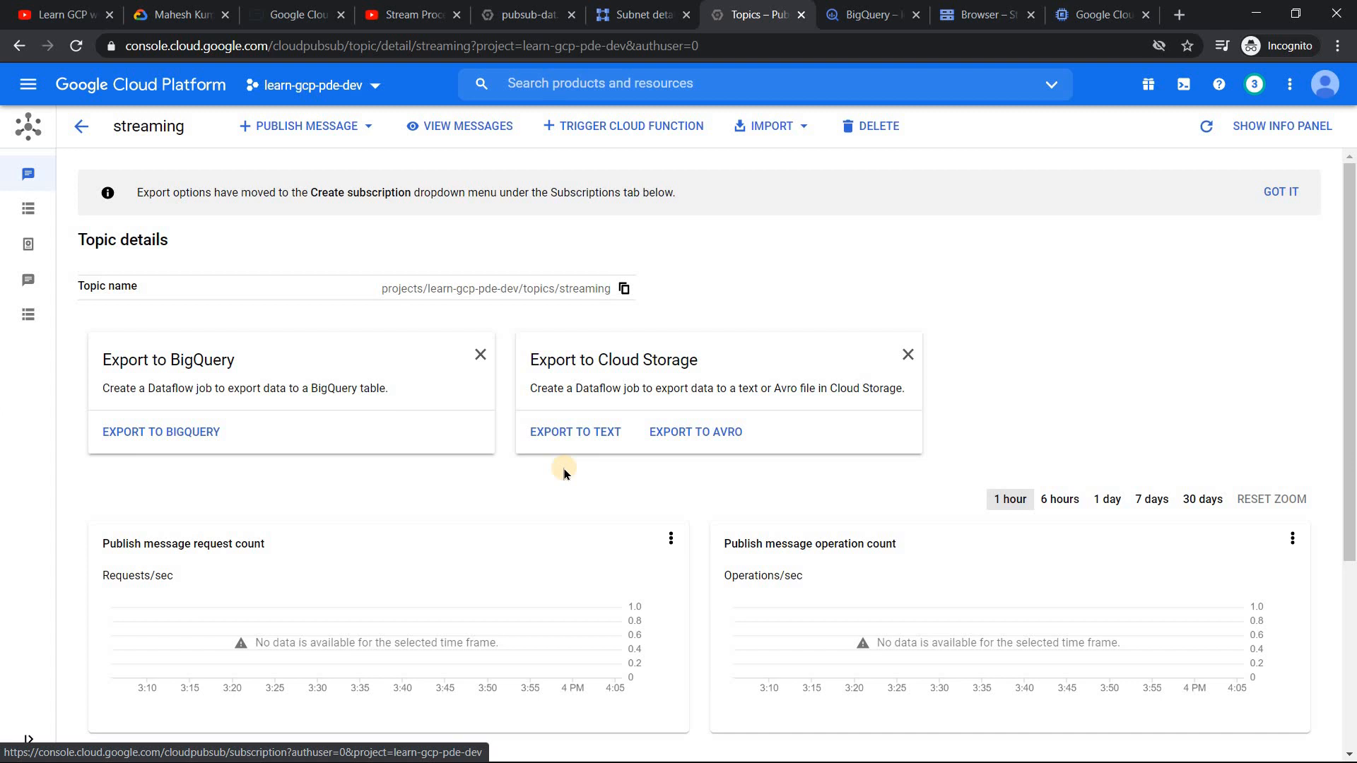
mouse_move(53, 209)
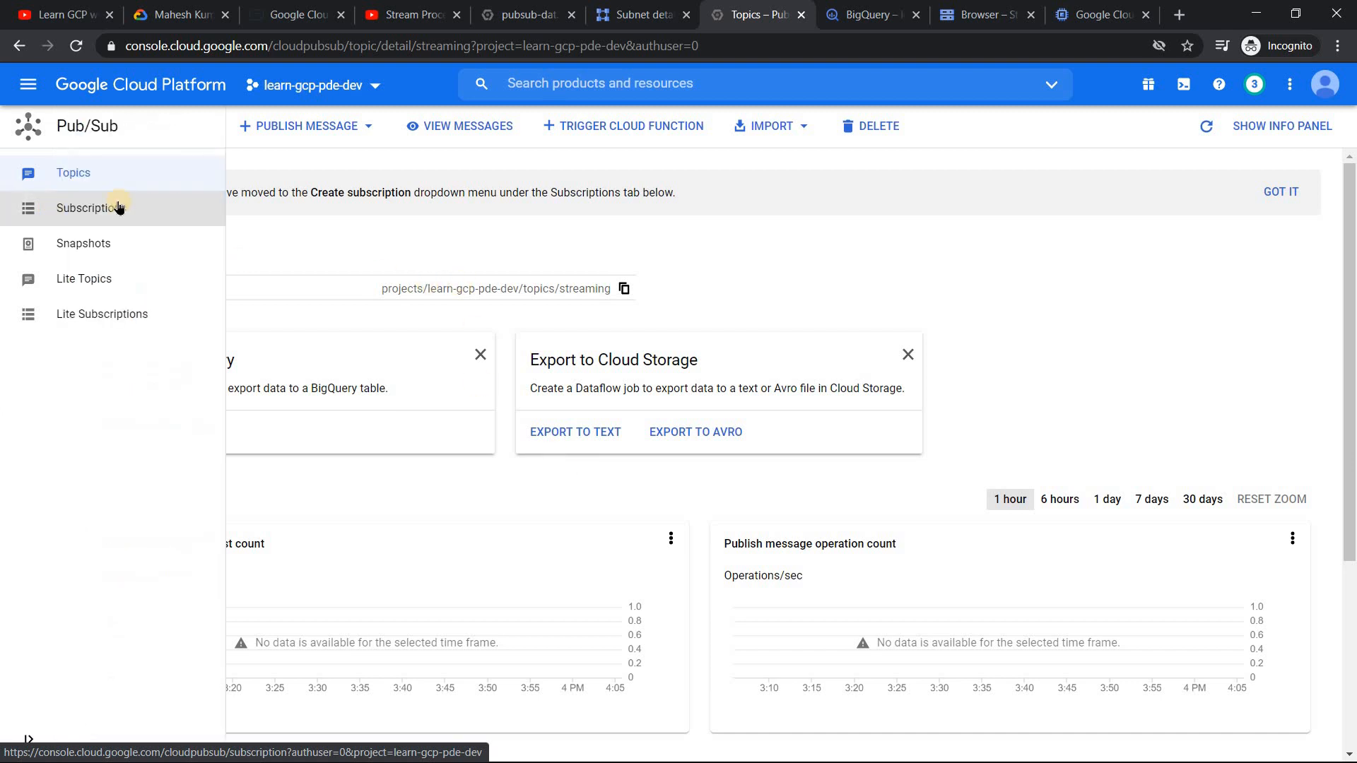
click(119, 206)
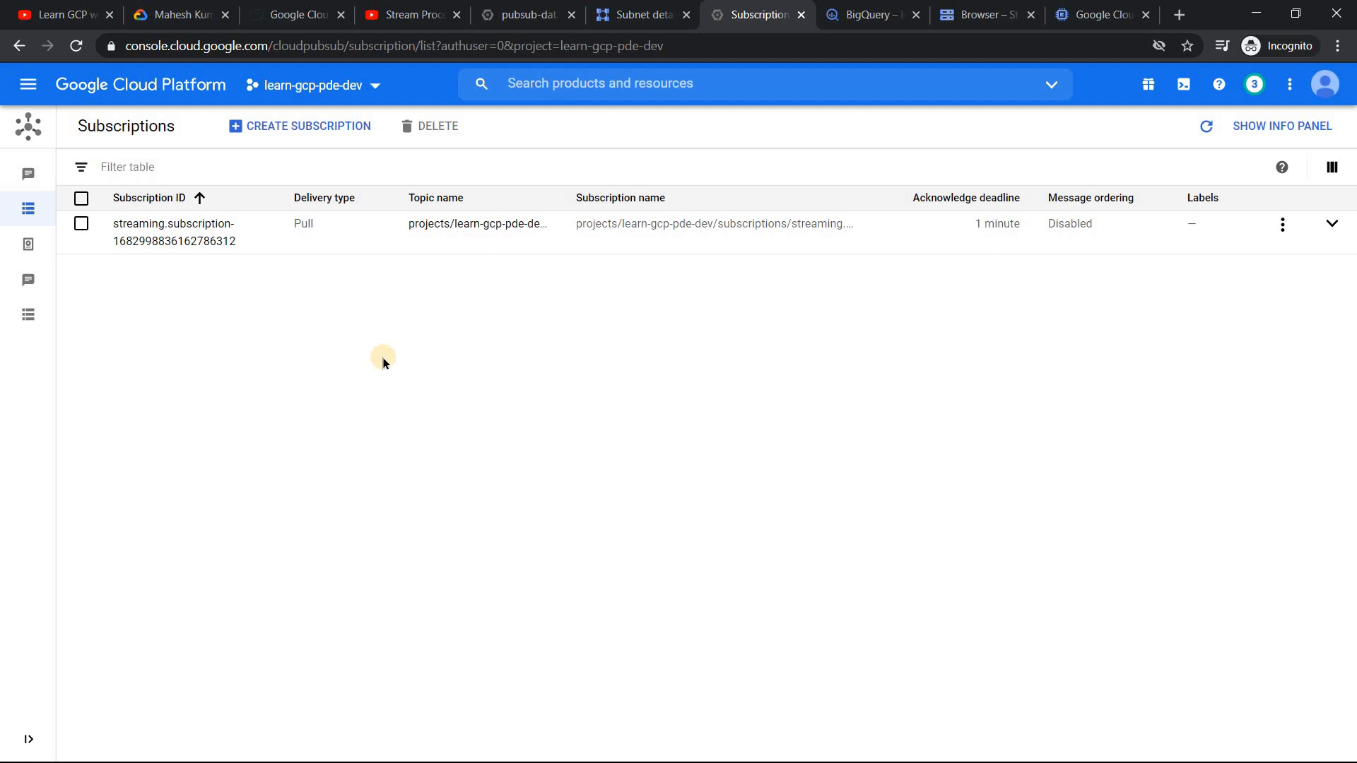
Open the single-message publishing form for the streaming topic and check its topic name
click(35, 178)
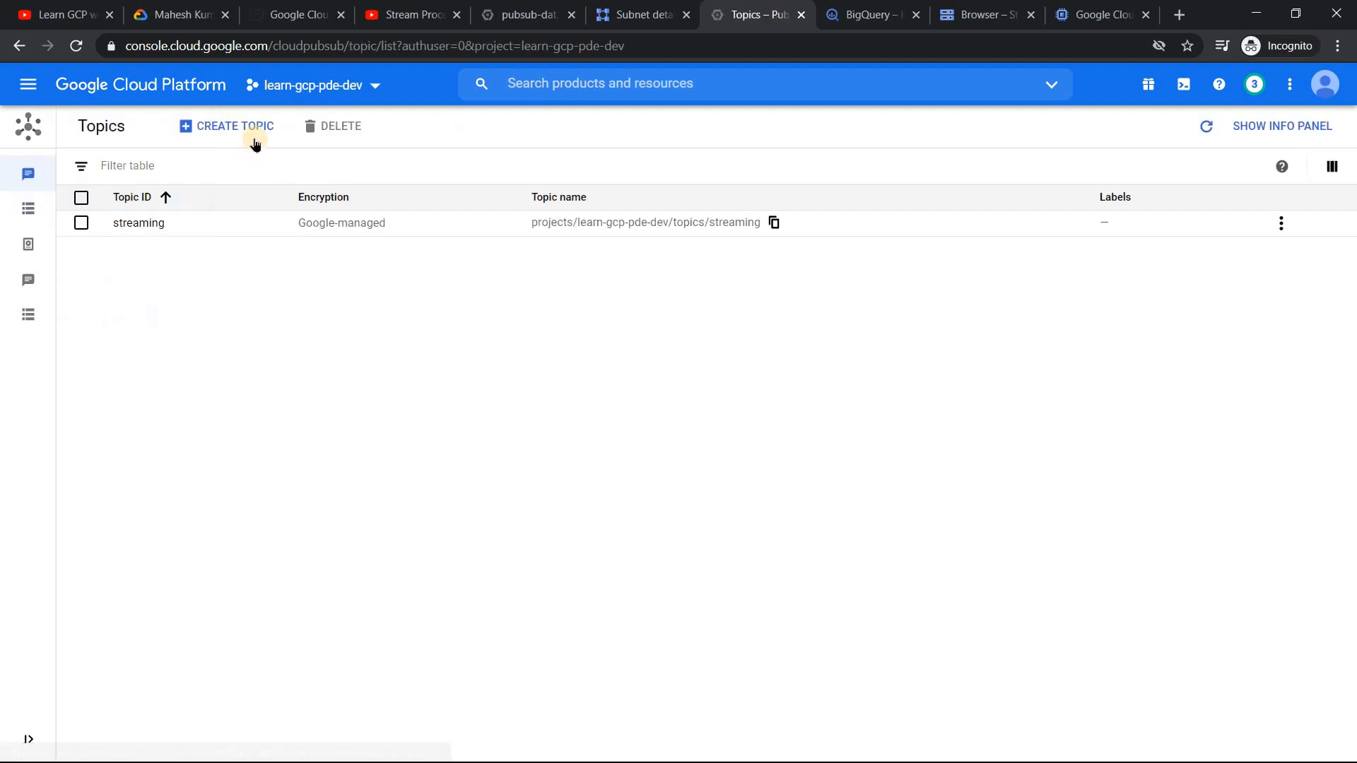
click(153, 221)
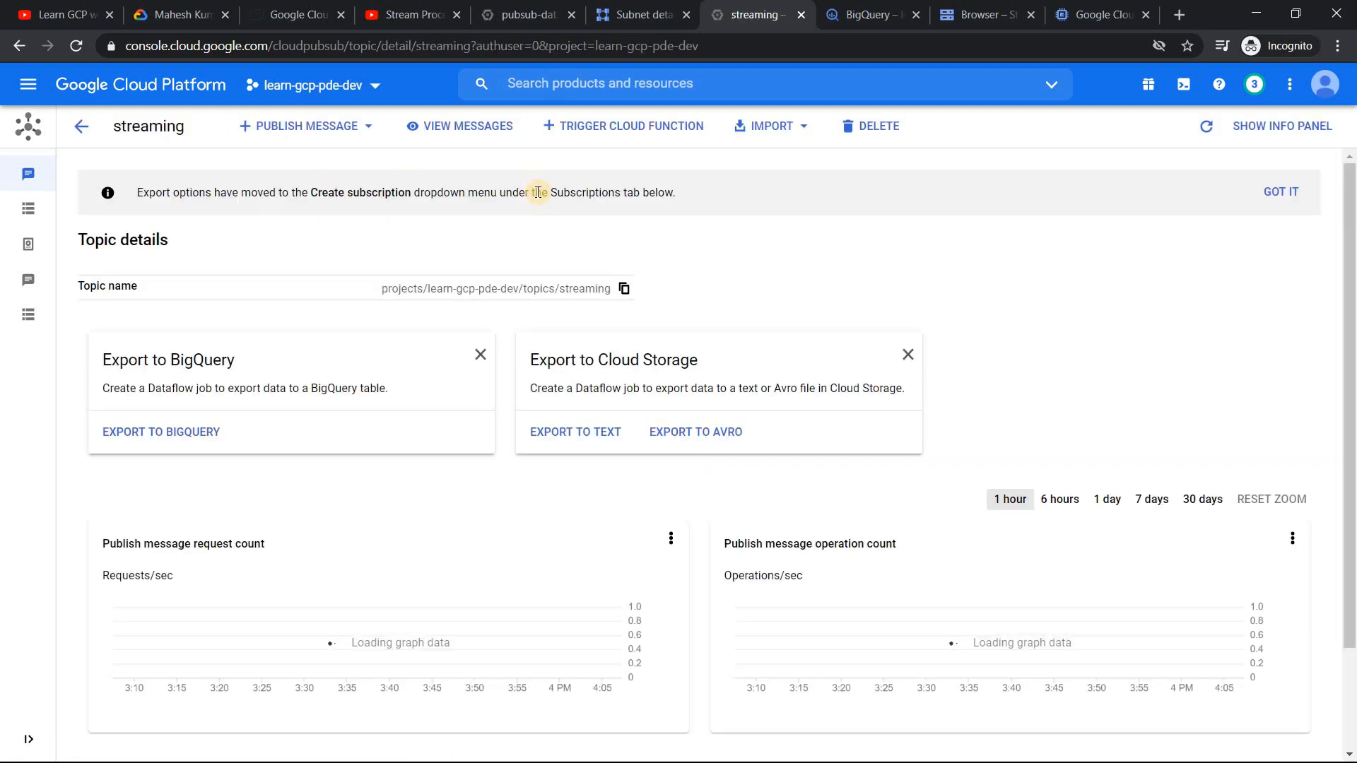
click(303, 127)
click(332, 166)
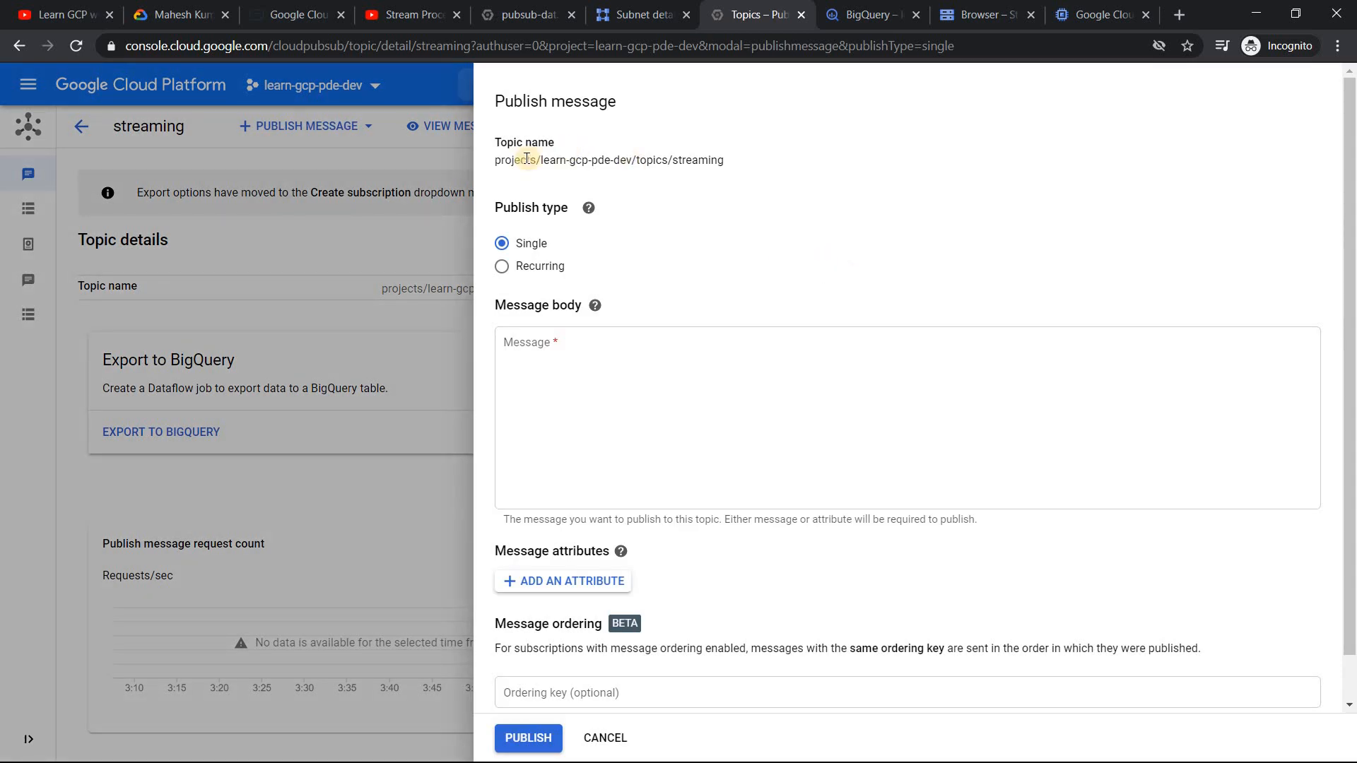
drag(527, 158, 768, 162)
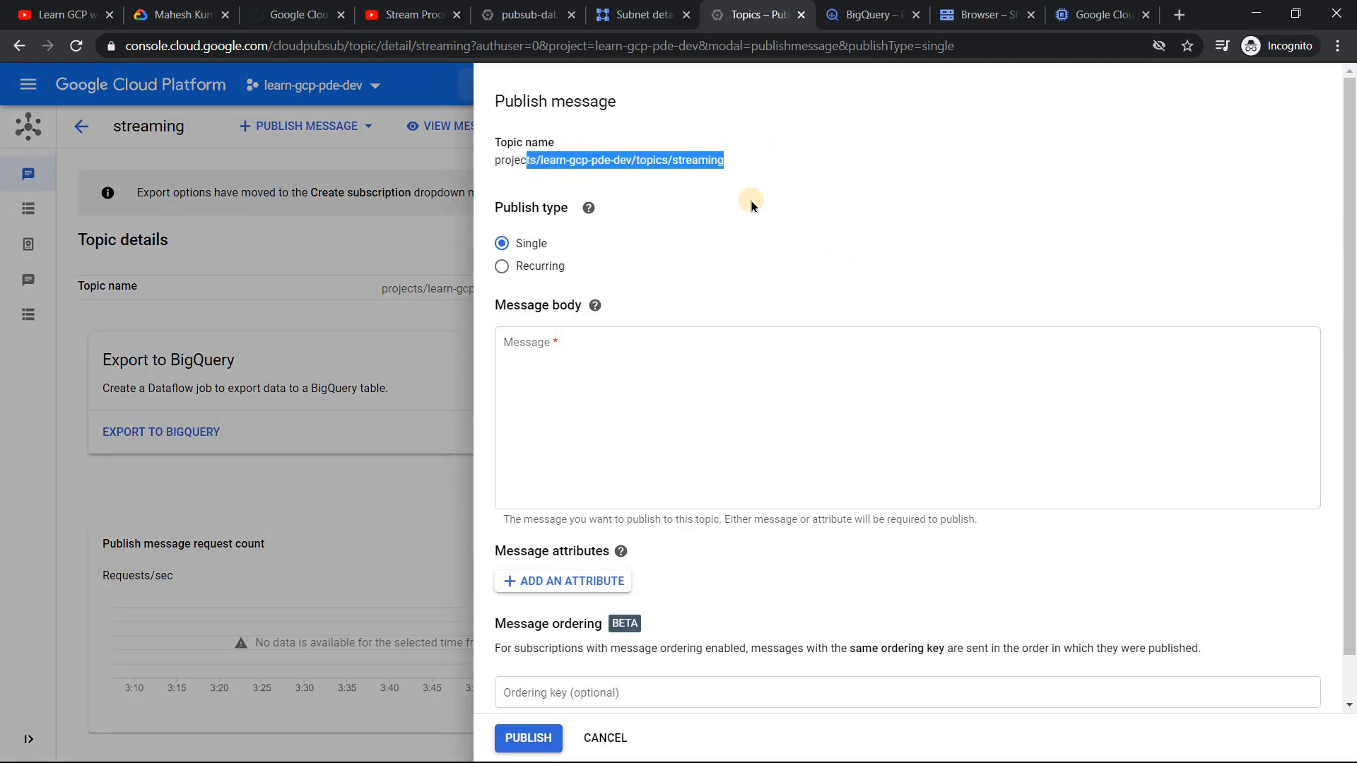
Publish a JSON message with module "Networking", submodule "Cloud VPN" and duration 6 to the streaming topic
click(673, 359)
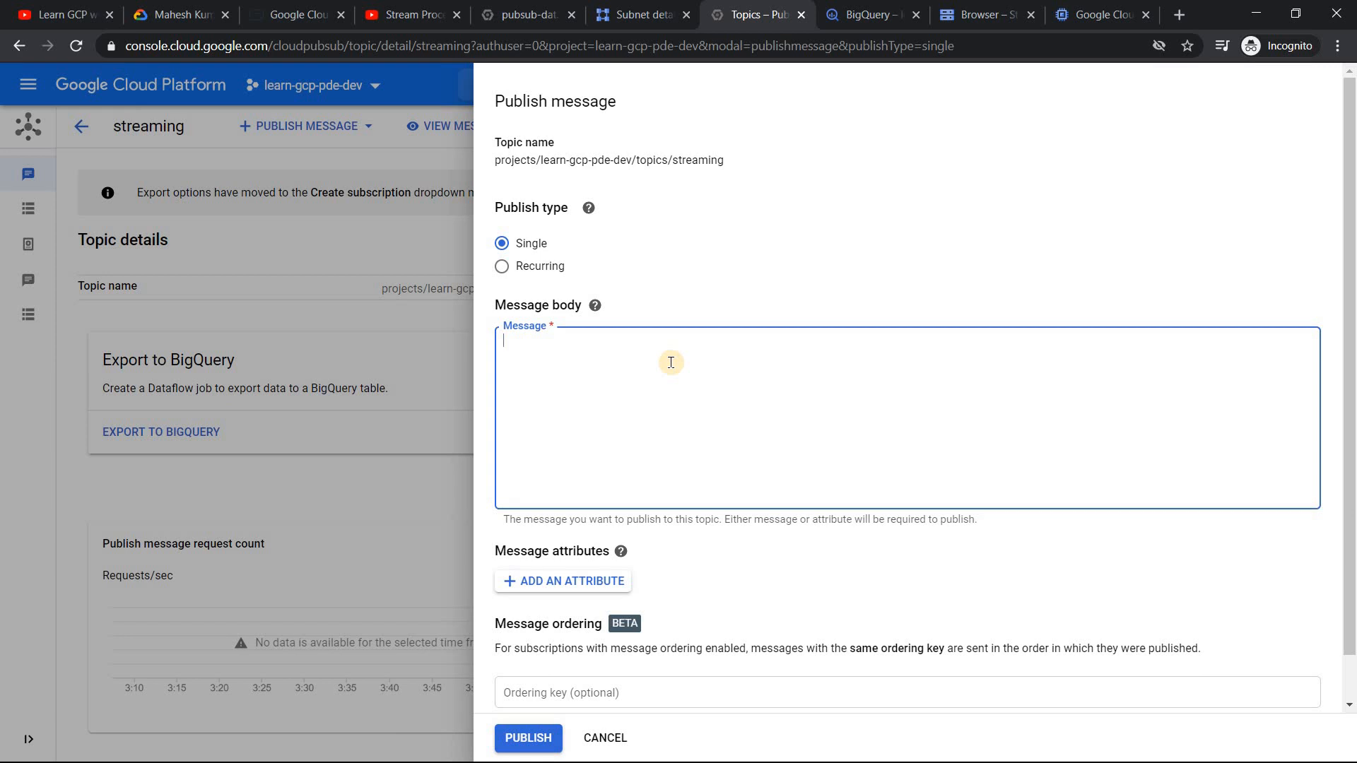
click(661, 384)
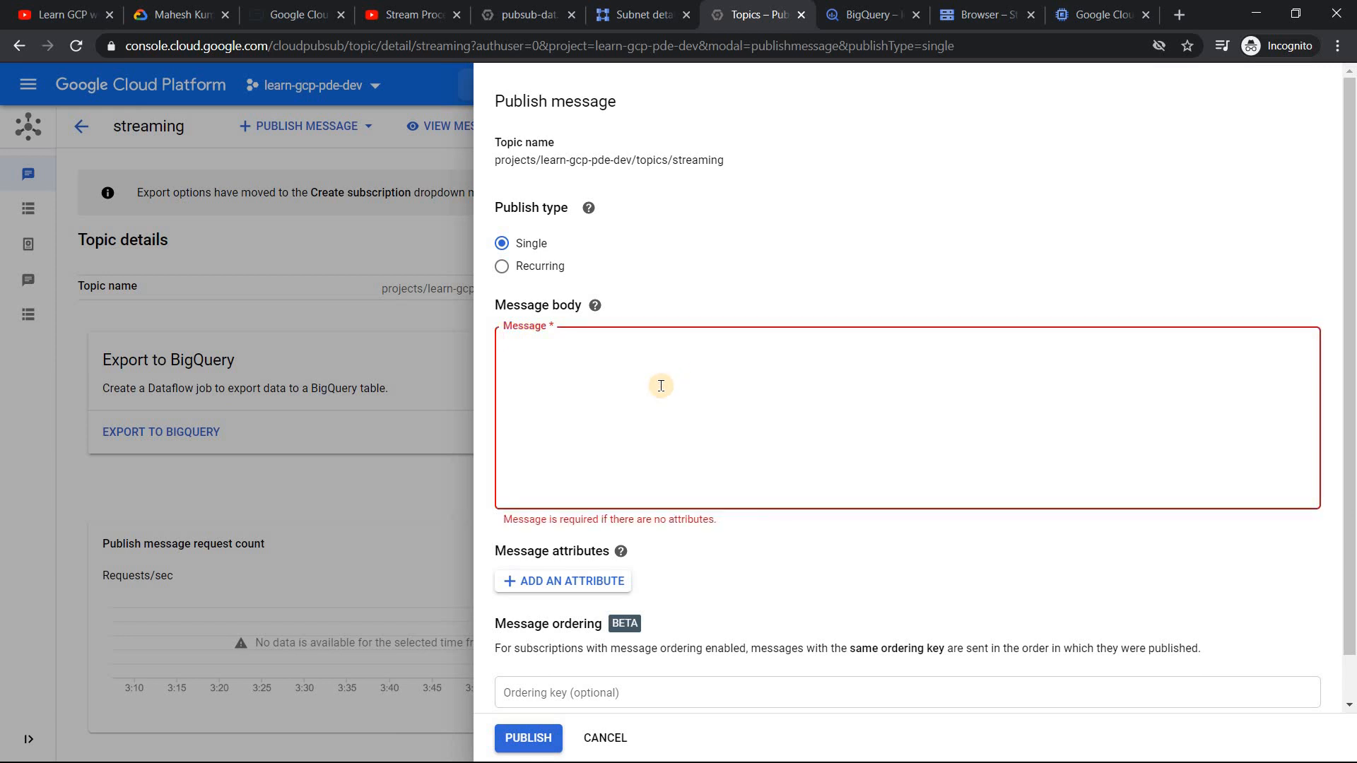
text({ "module":"Networking", "submodule":"Cloud VPN", "duration": 6 })
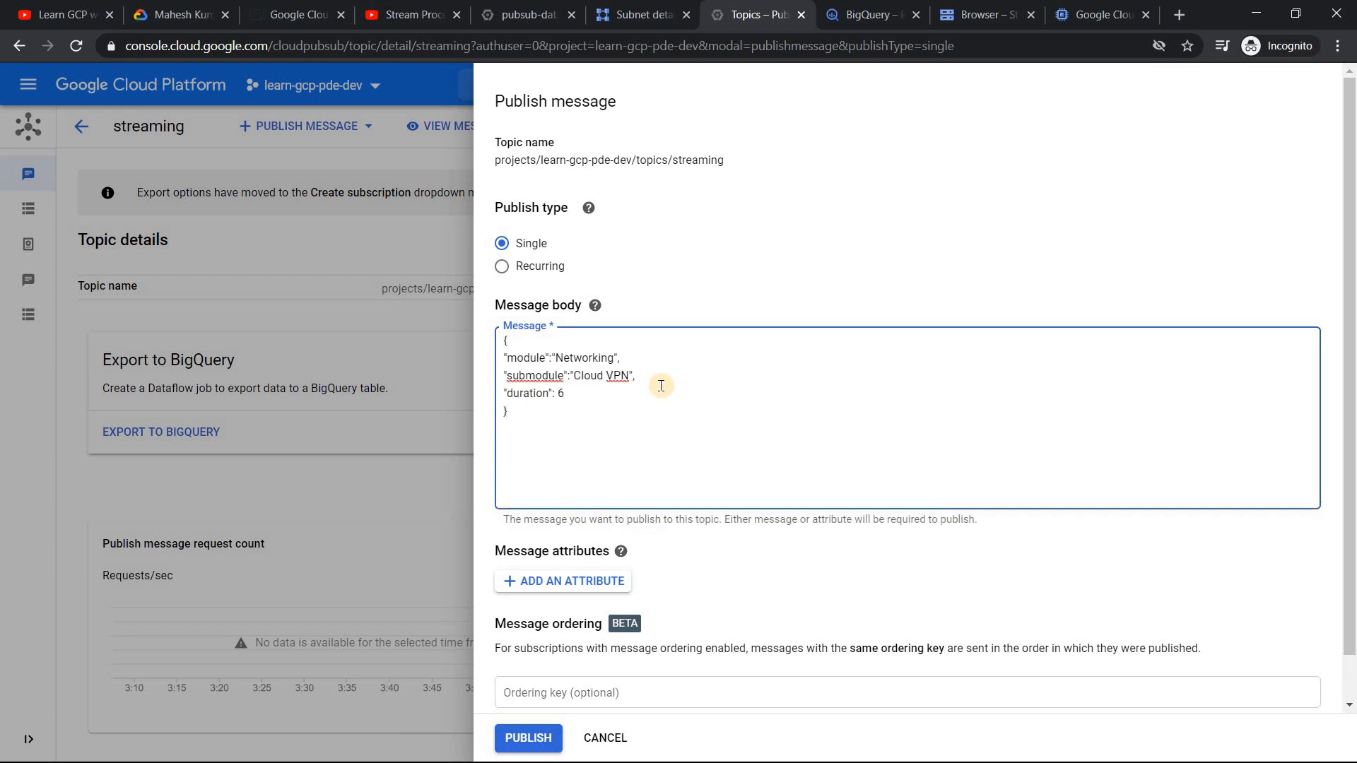
click(516, 15)
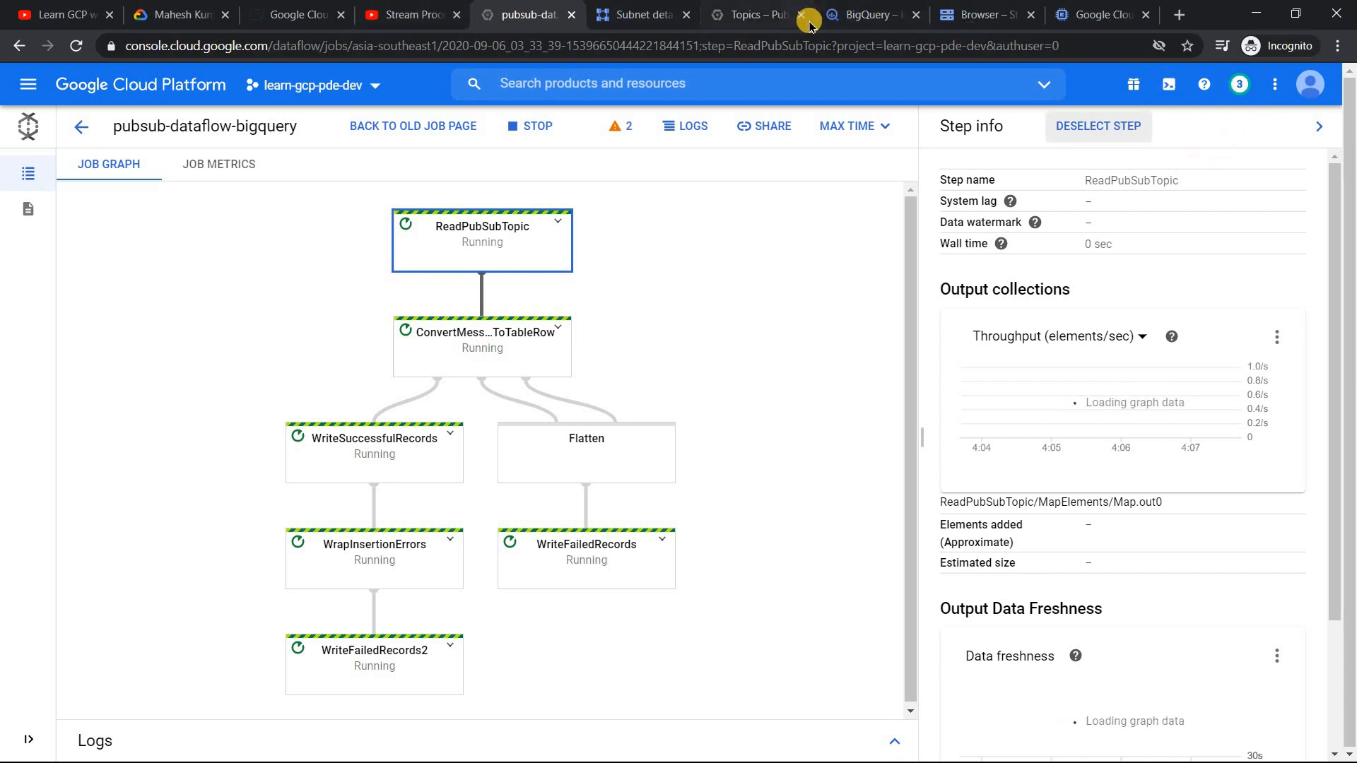
click(772, 12)
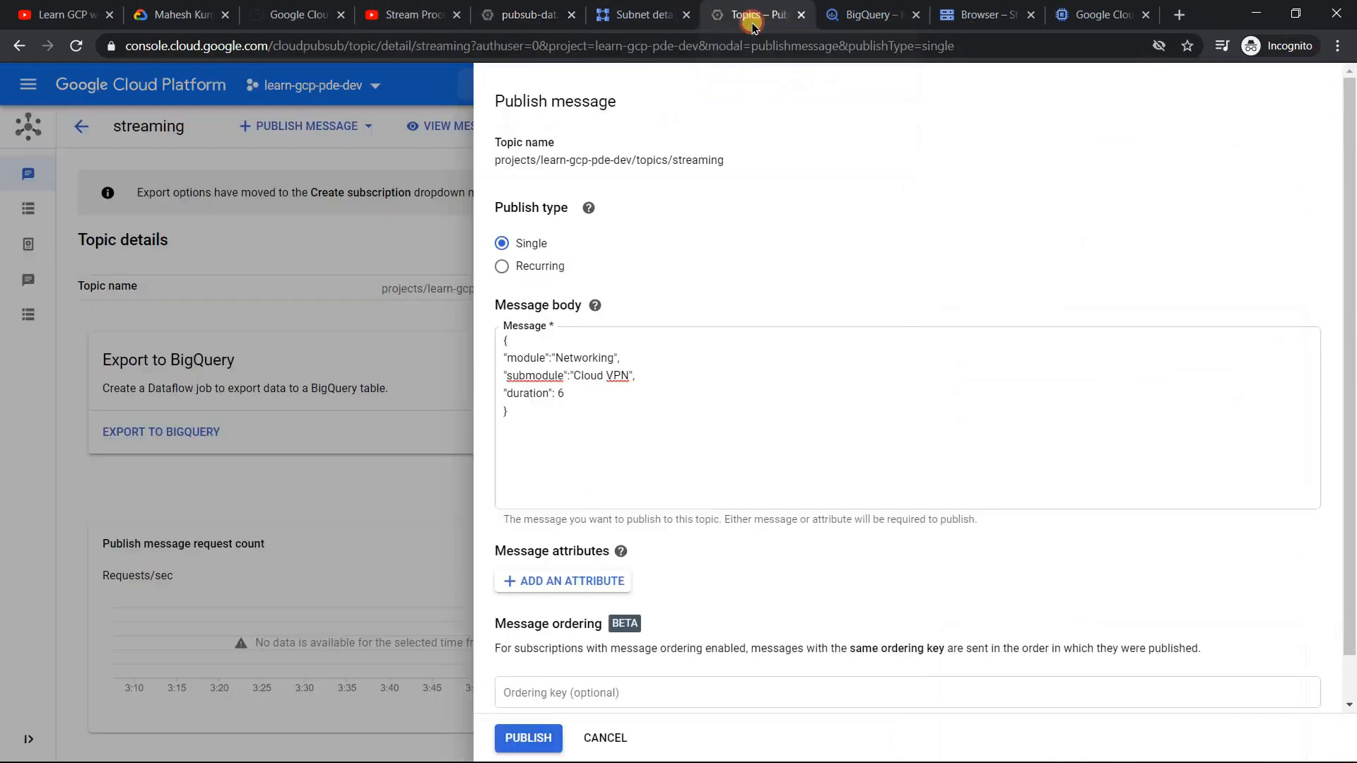
click(595, 482)
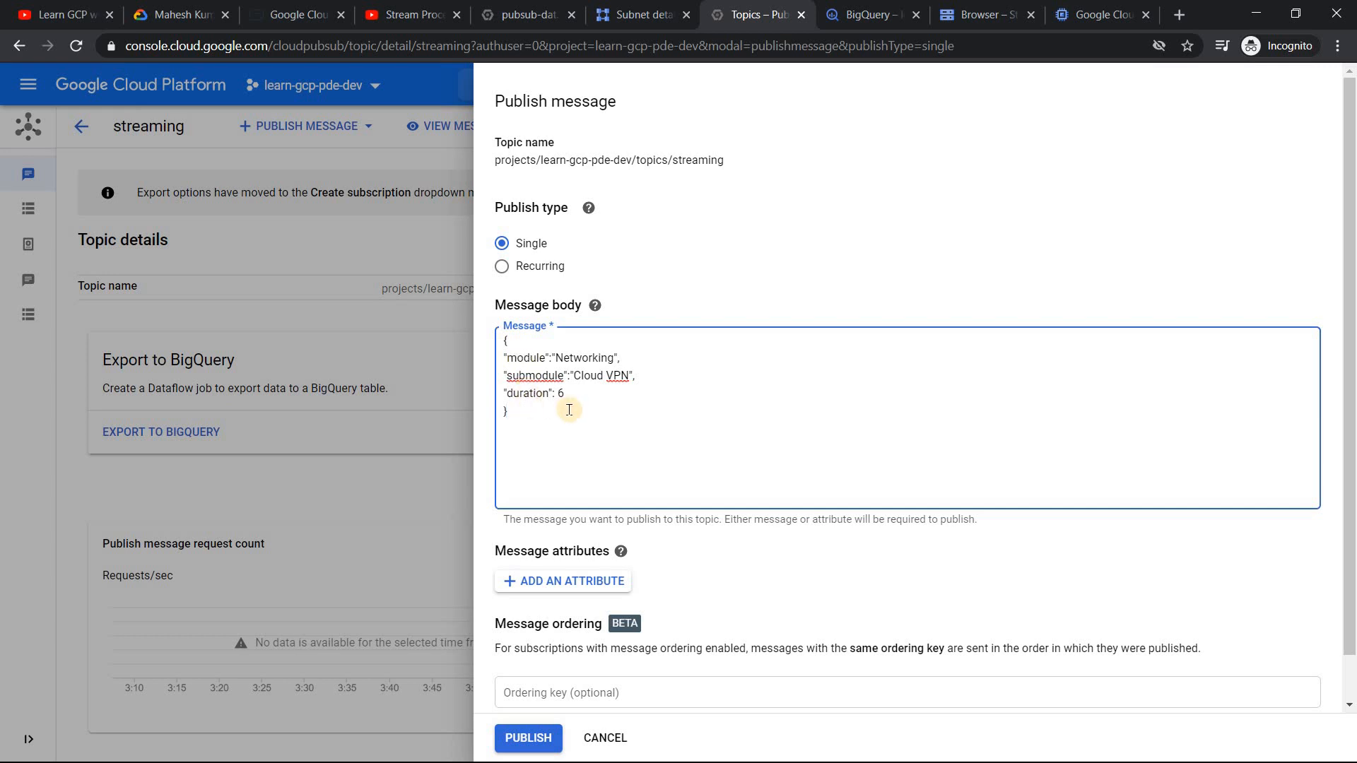
click(537, 739)
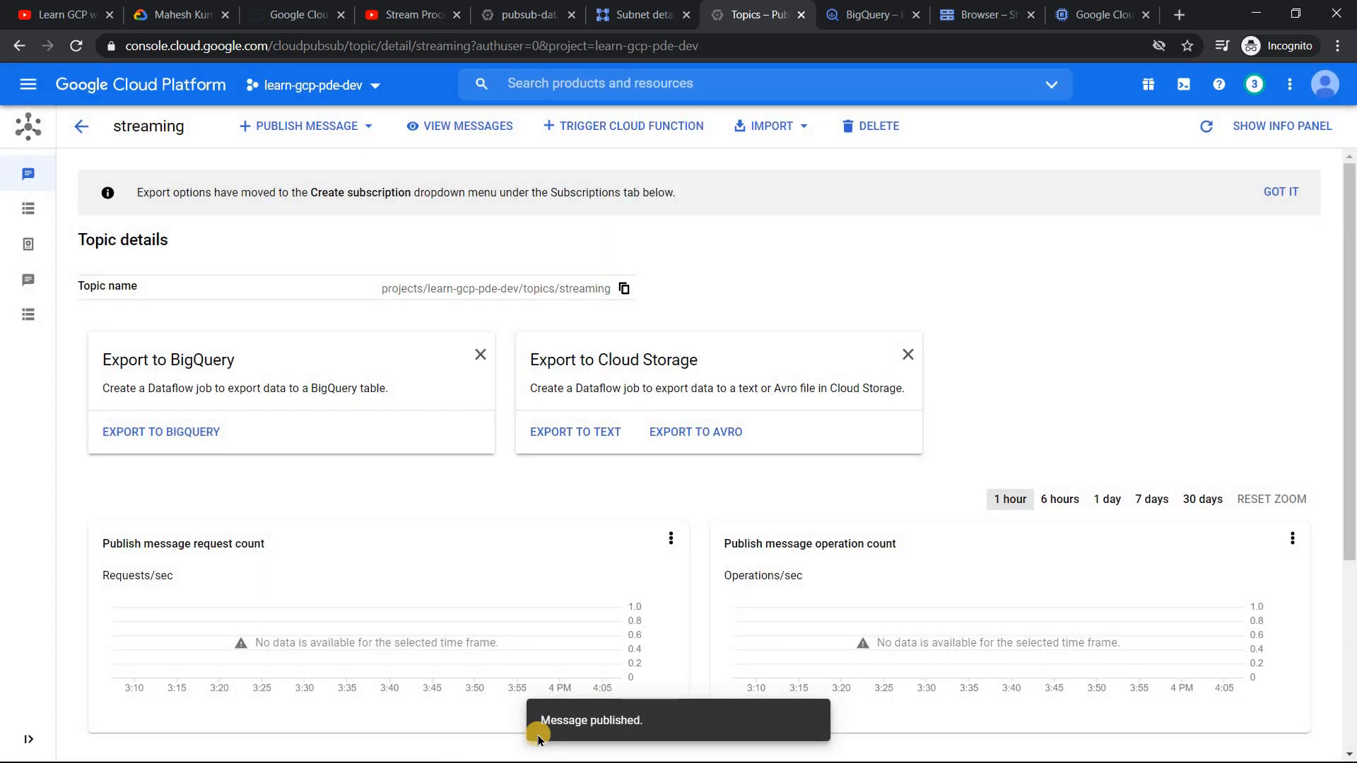
Return to the Dataflow job graph and check the ReadPubSubTopic step's output collection for elements added
click(530, 14)
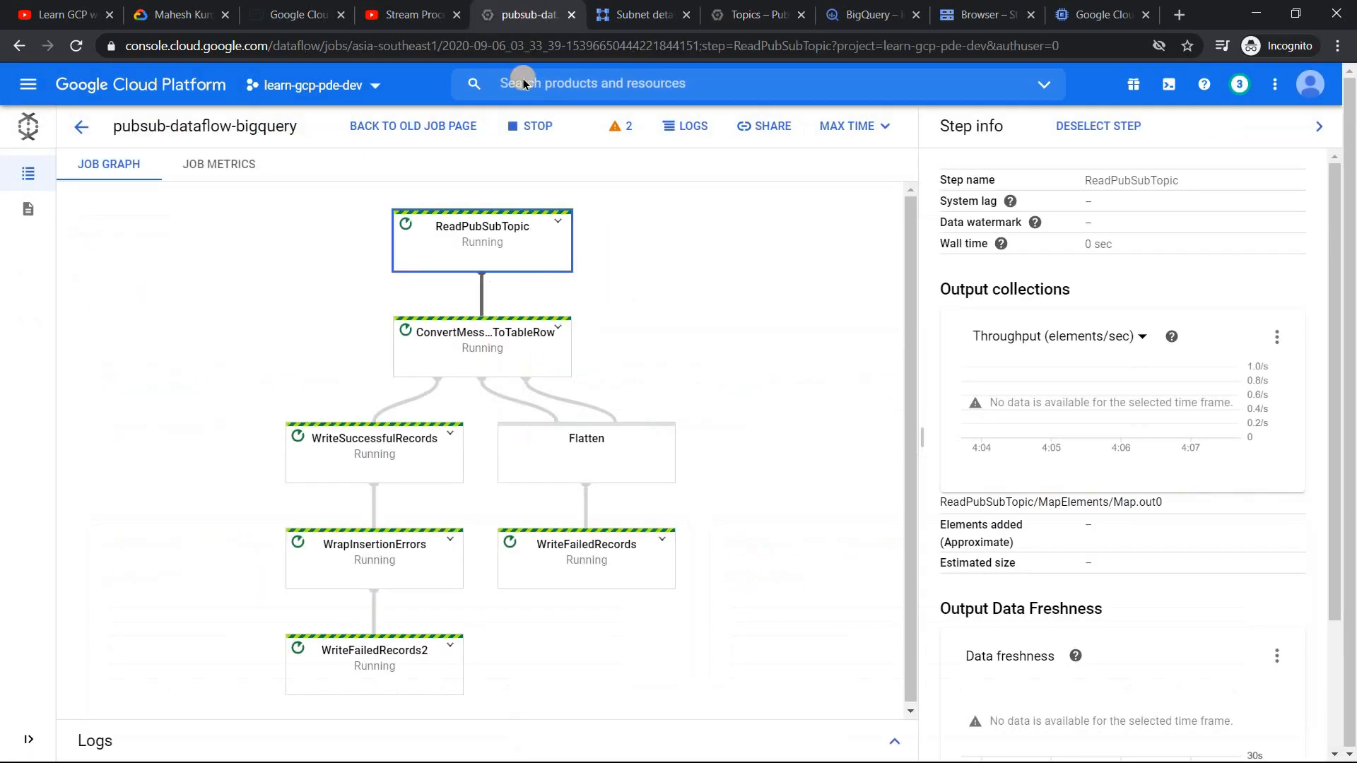
click(454, 239)
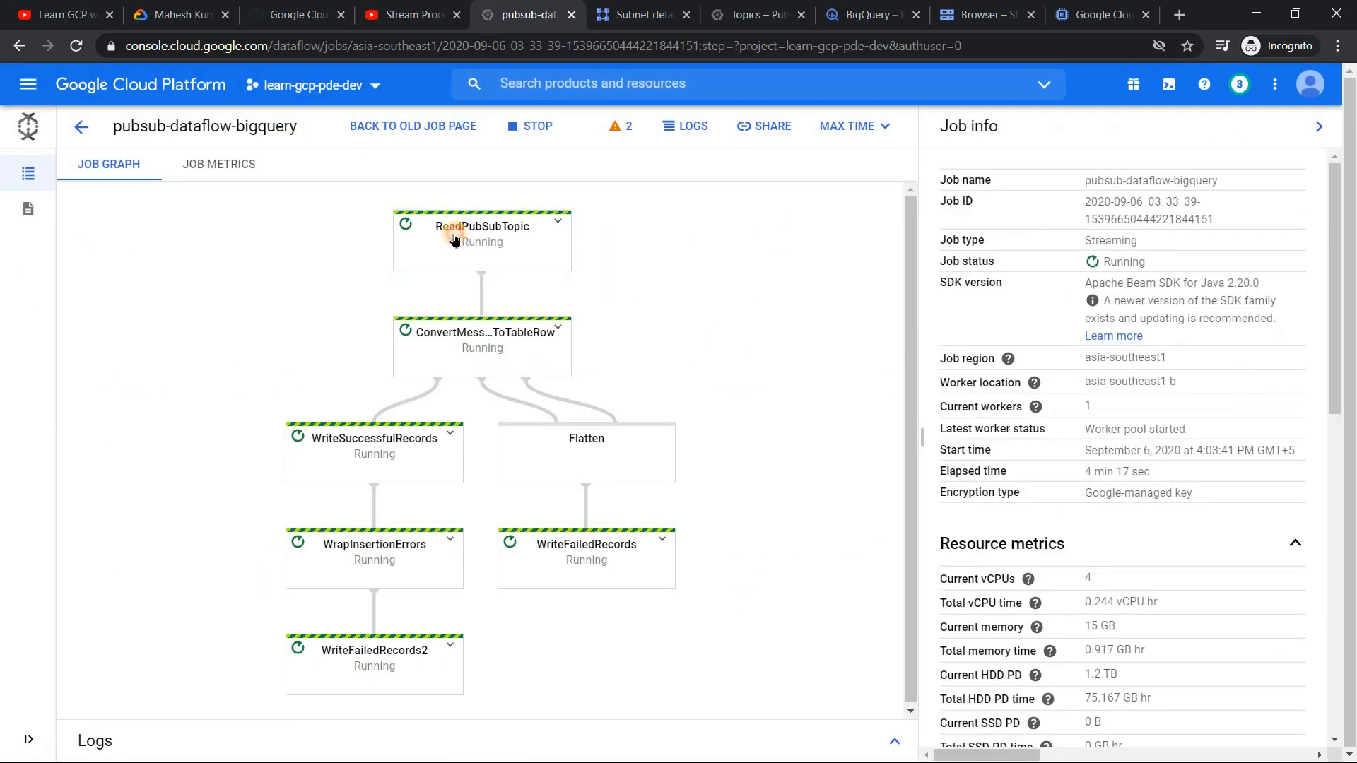
click(454, 239)
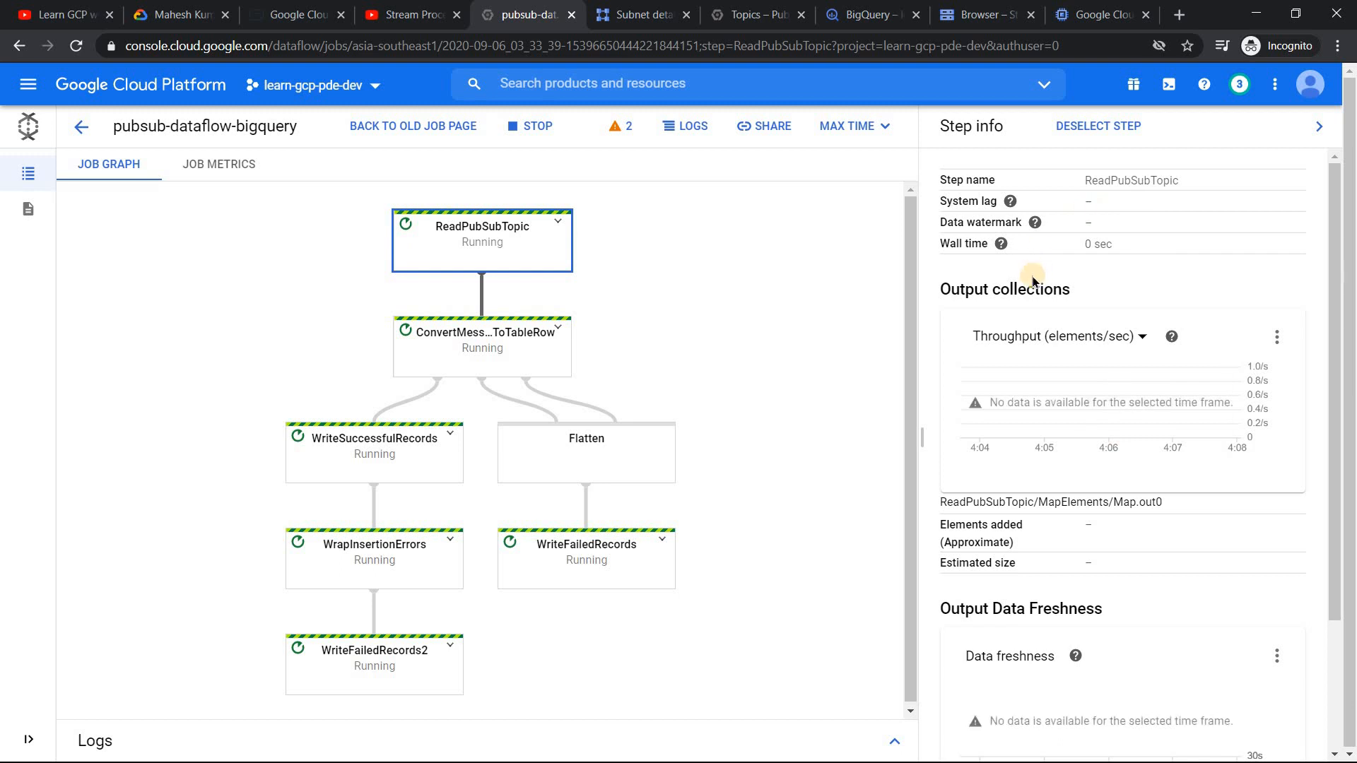
drag(1330, 231, 1352, 386)
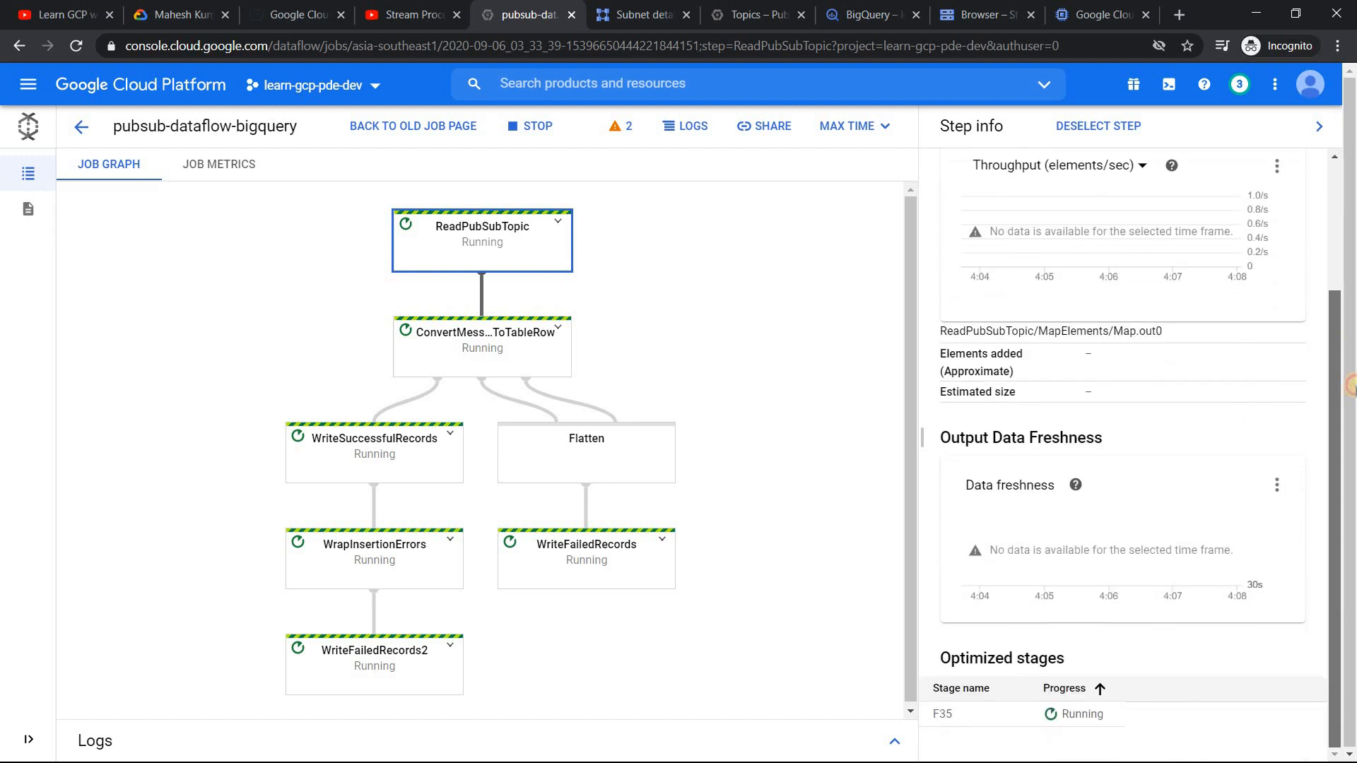
click(494, 341)
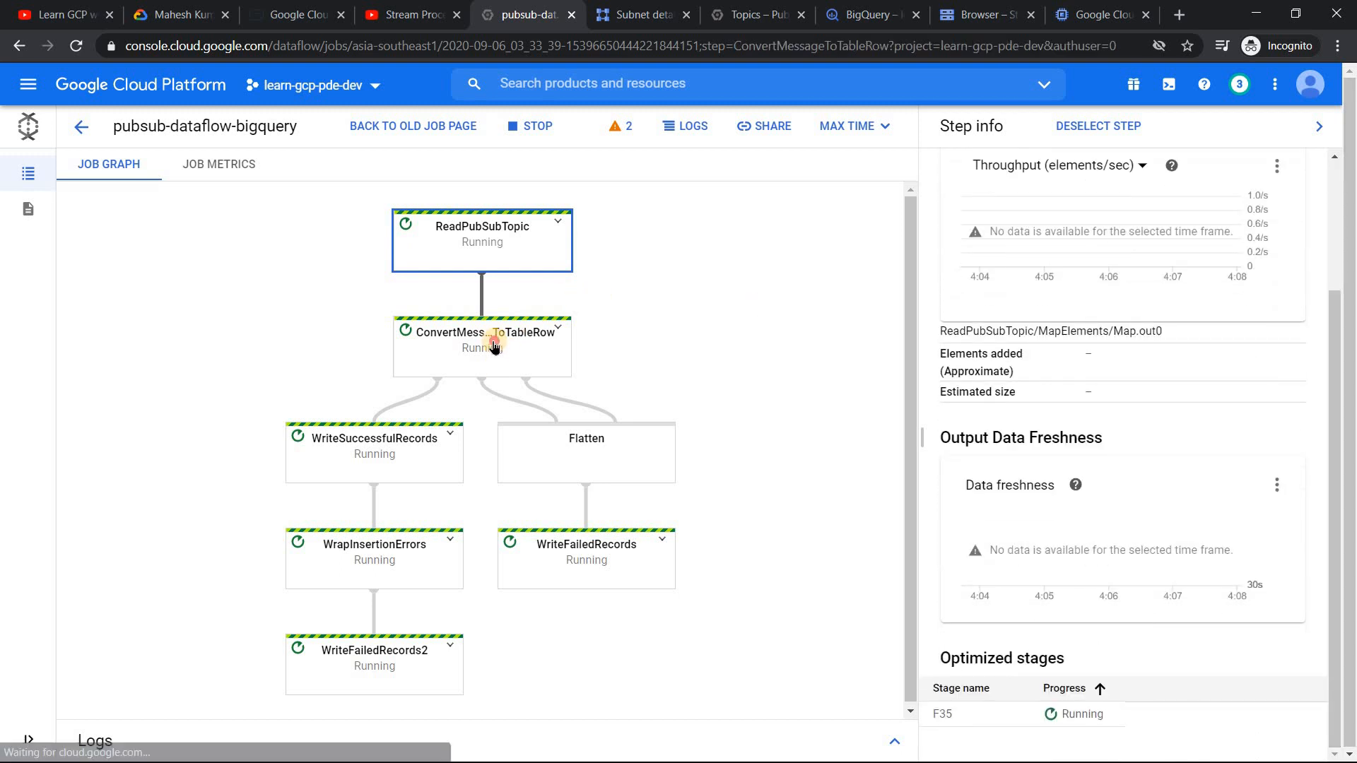
click(507, 244)
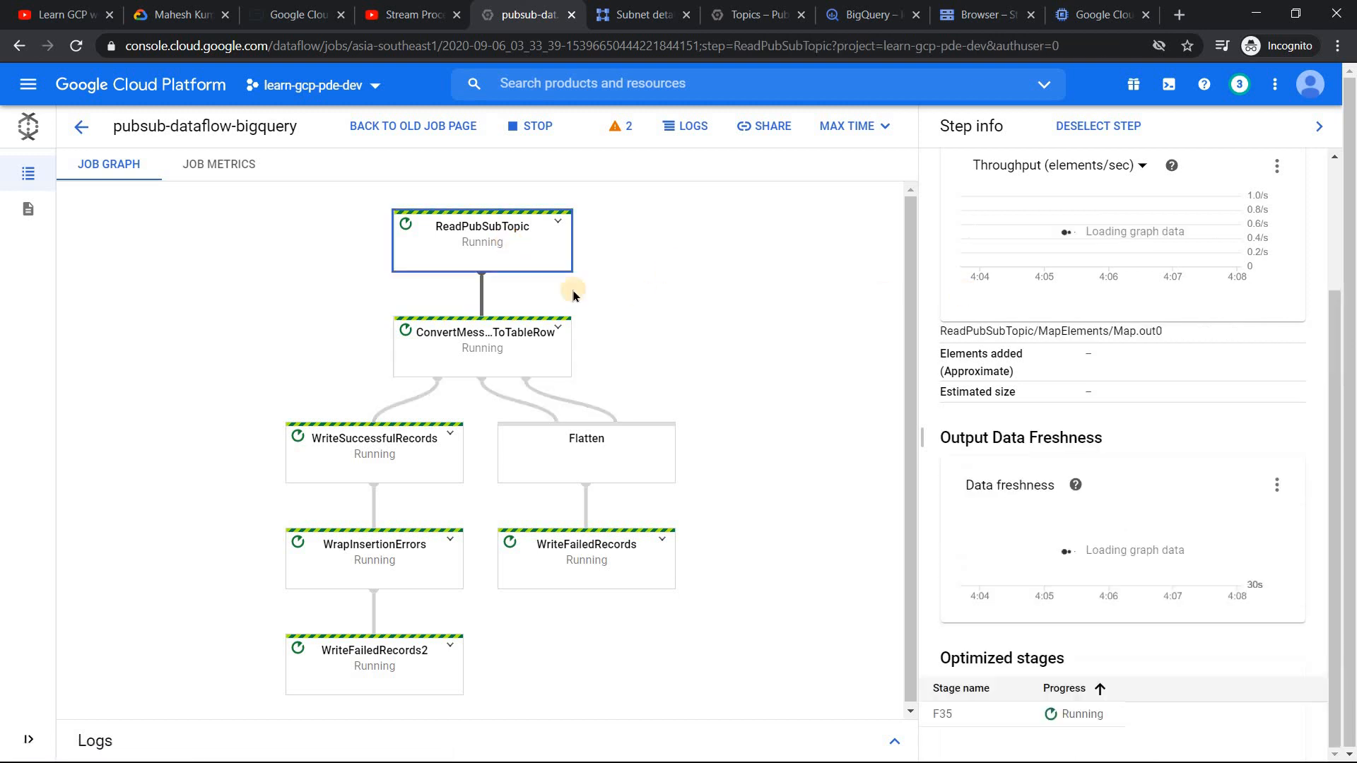
click(1338, 275)
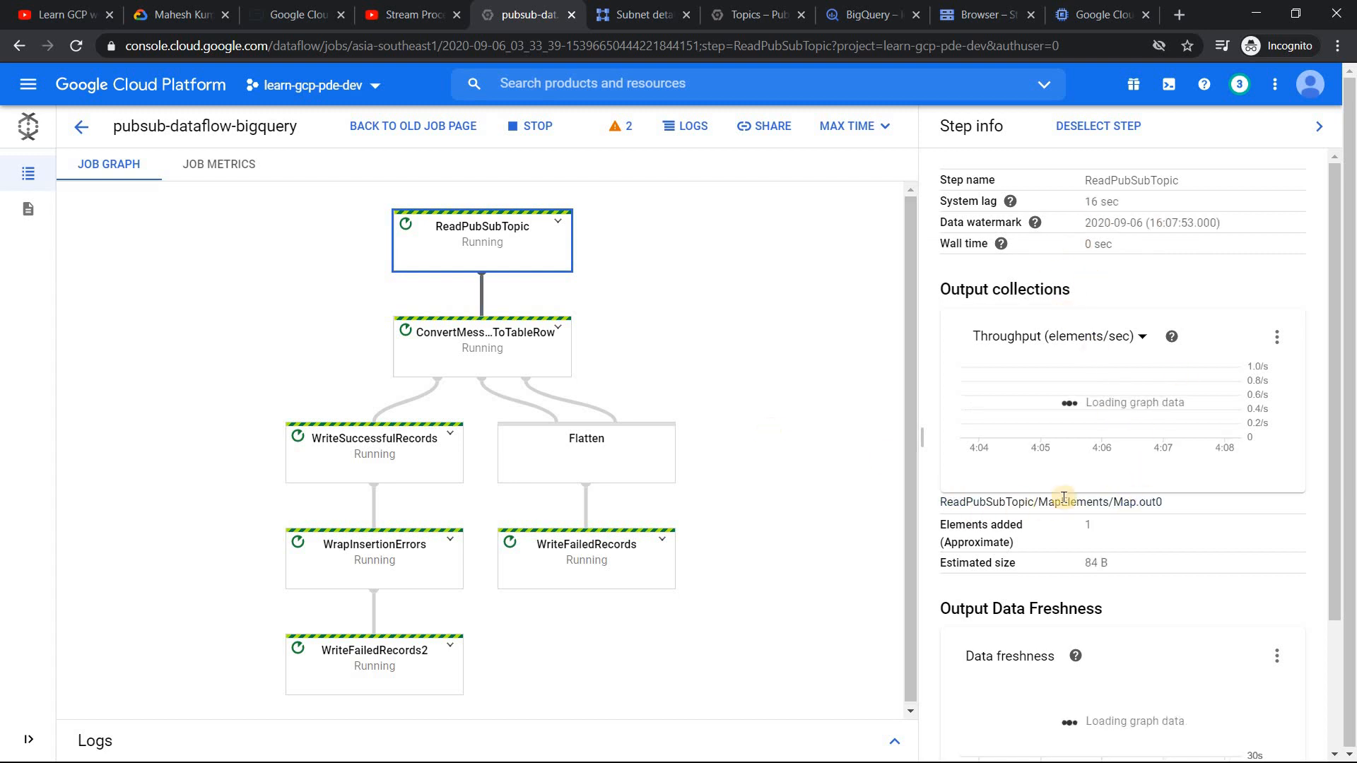
drag(1080, 525, 1106, 526)
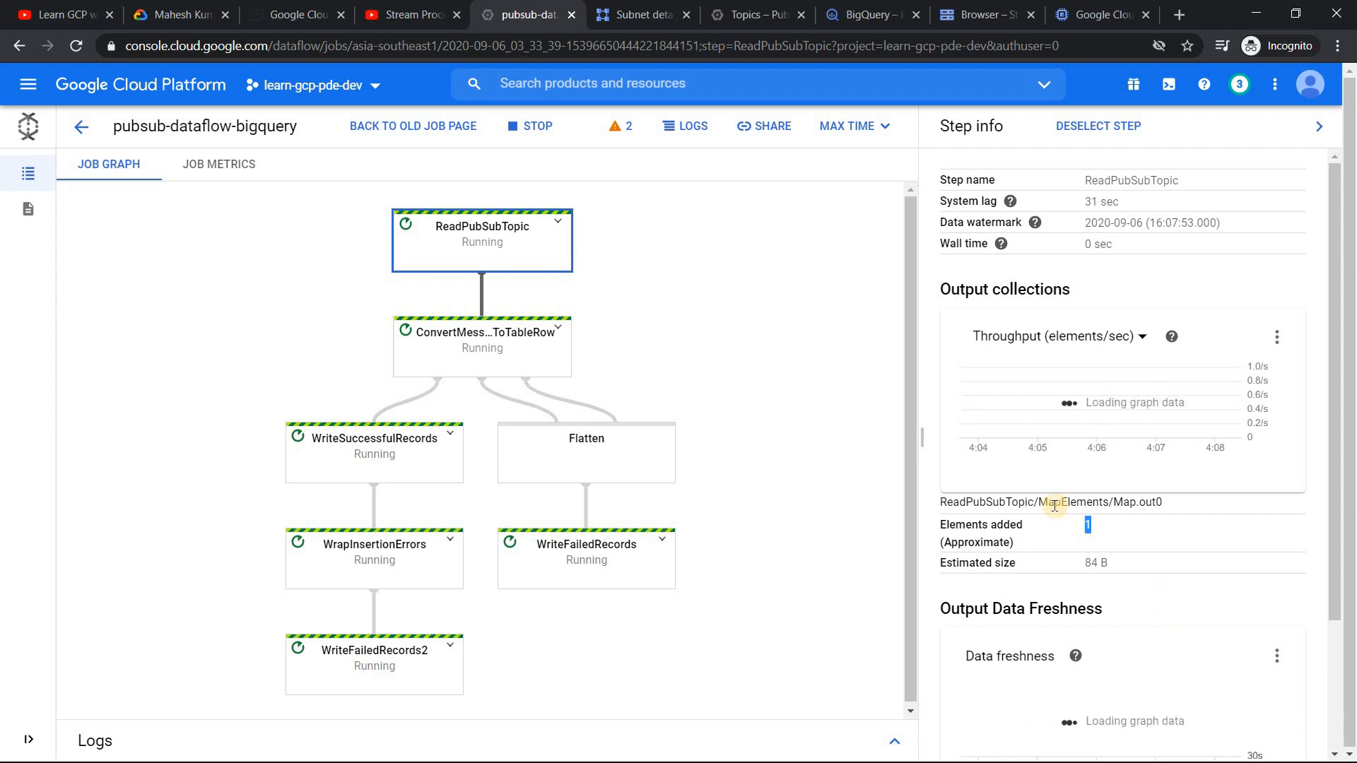
Read the help explanations for the ReadPubSubTopic step's system lag and data watermark metrics
click(1001, 243)
click(987, 219)
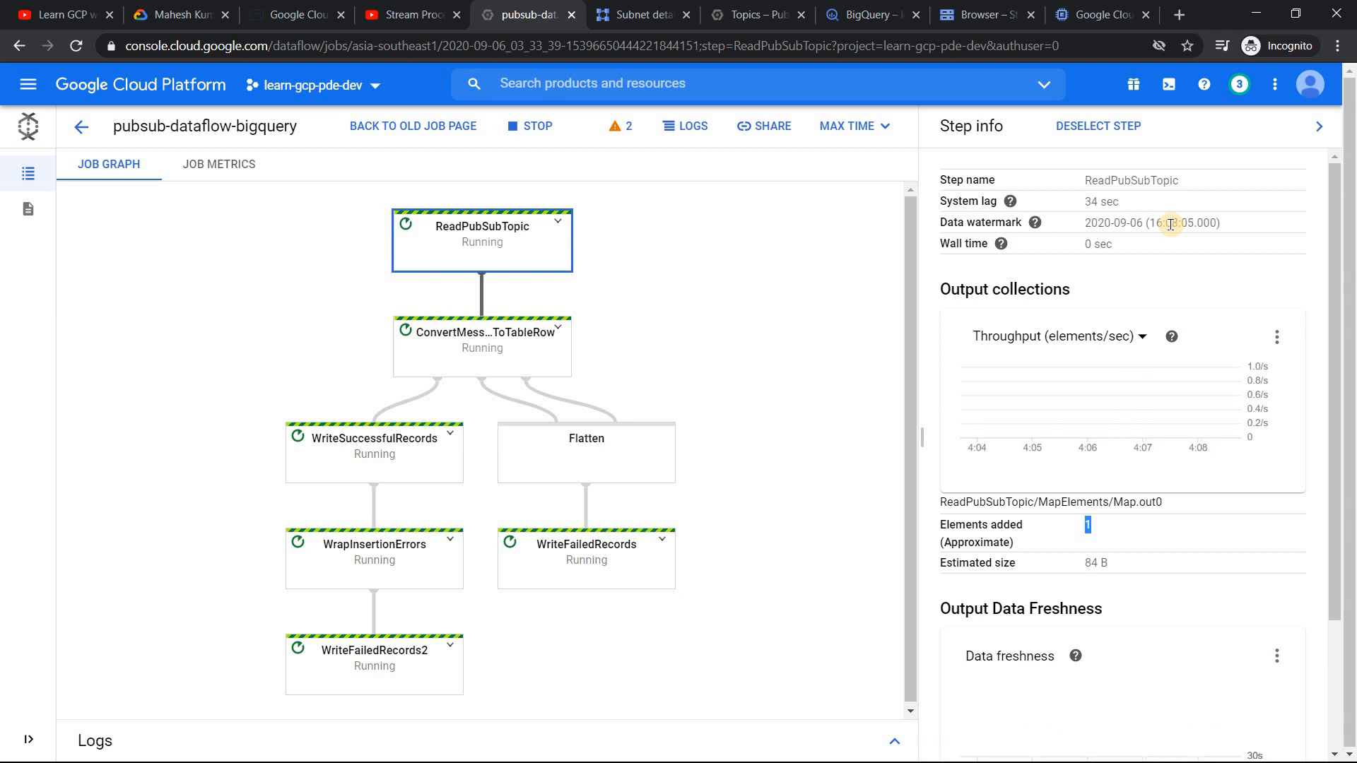
click(1010, 201)
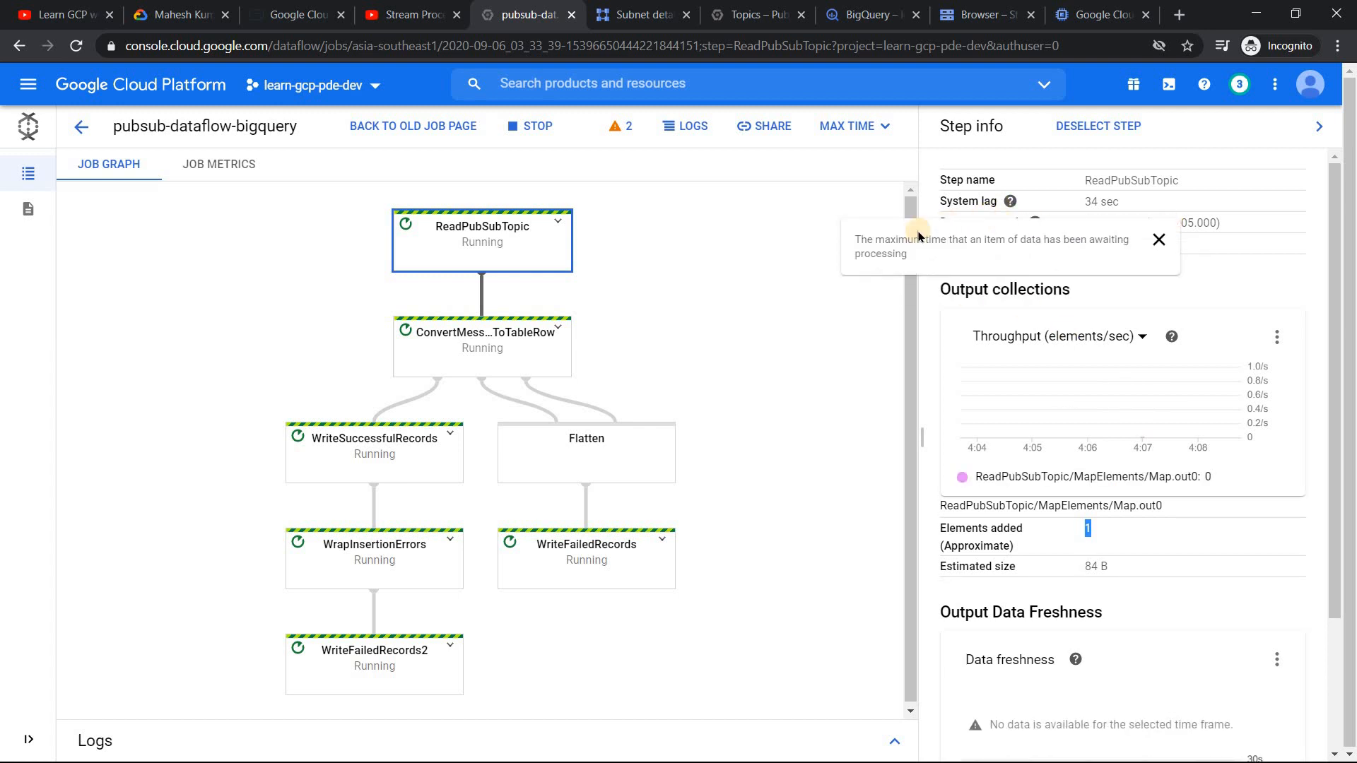
click(1036, 224)
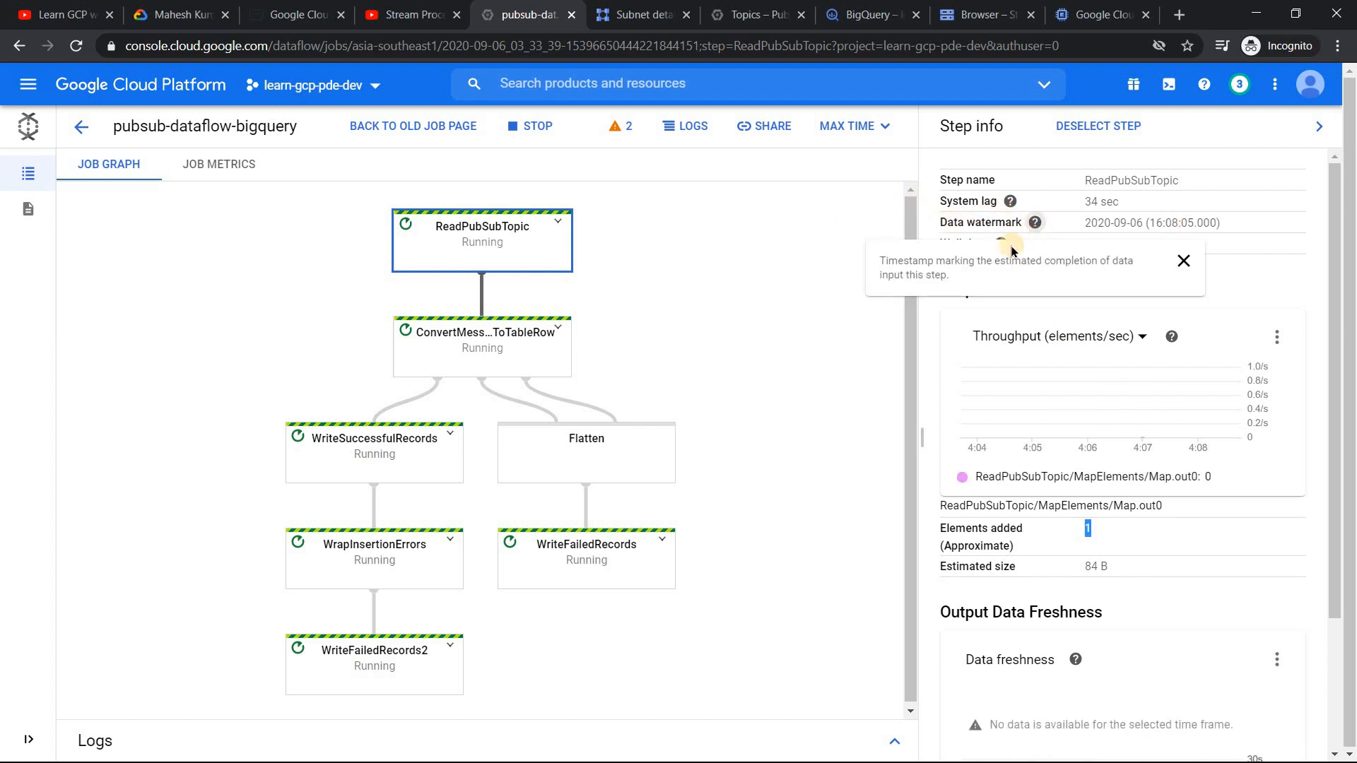
click(865, 385)
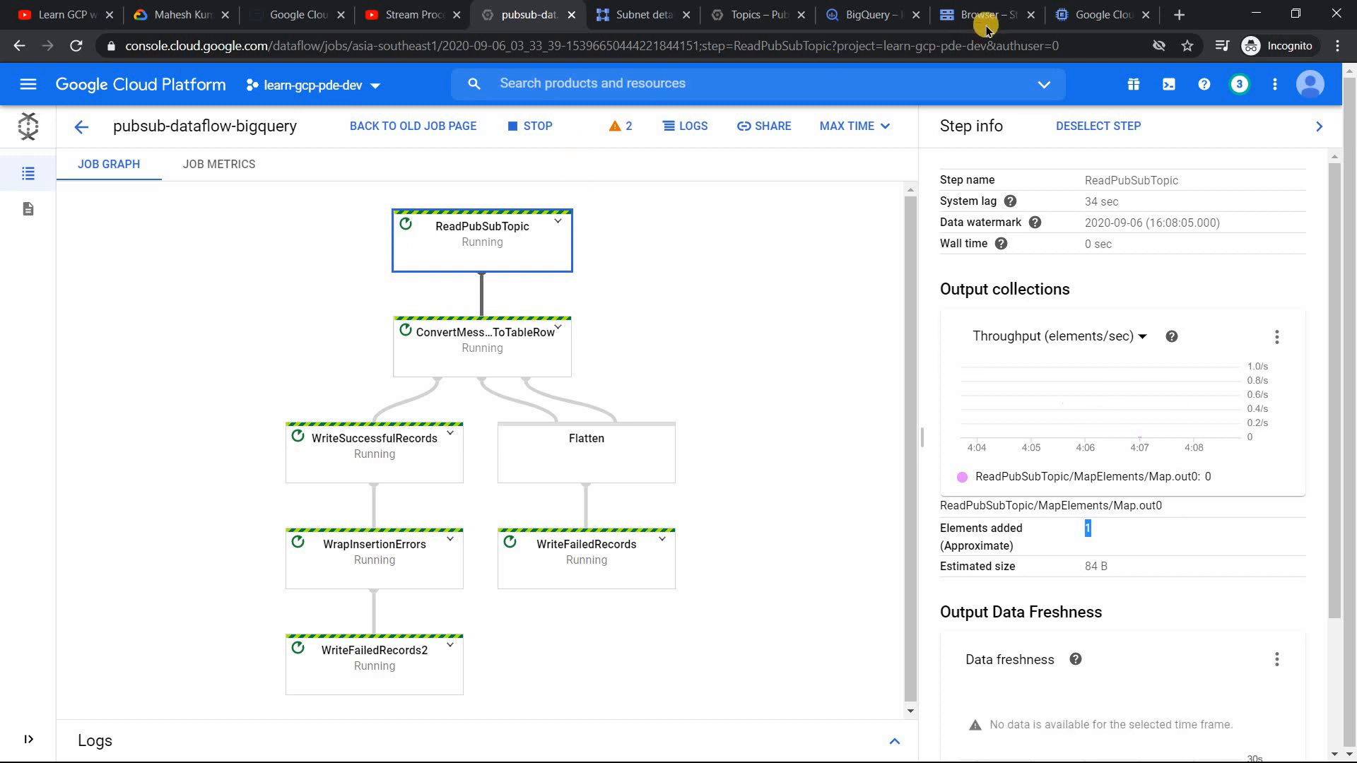
Reload the pubsub_dataflow_bq_stream table's details in BigQuery and compare its size and row count with the streaming buffer statistics
click(864, 15)
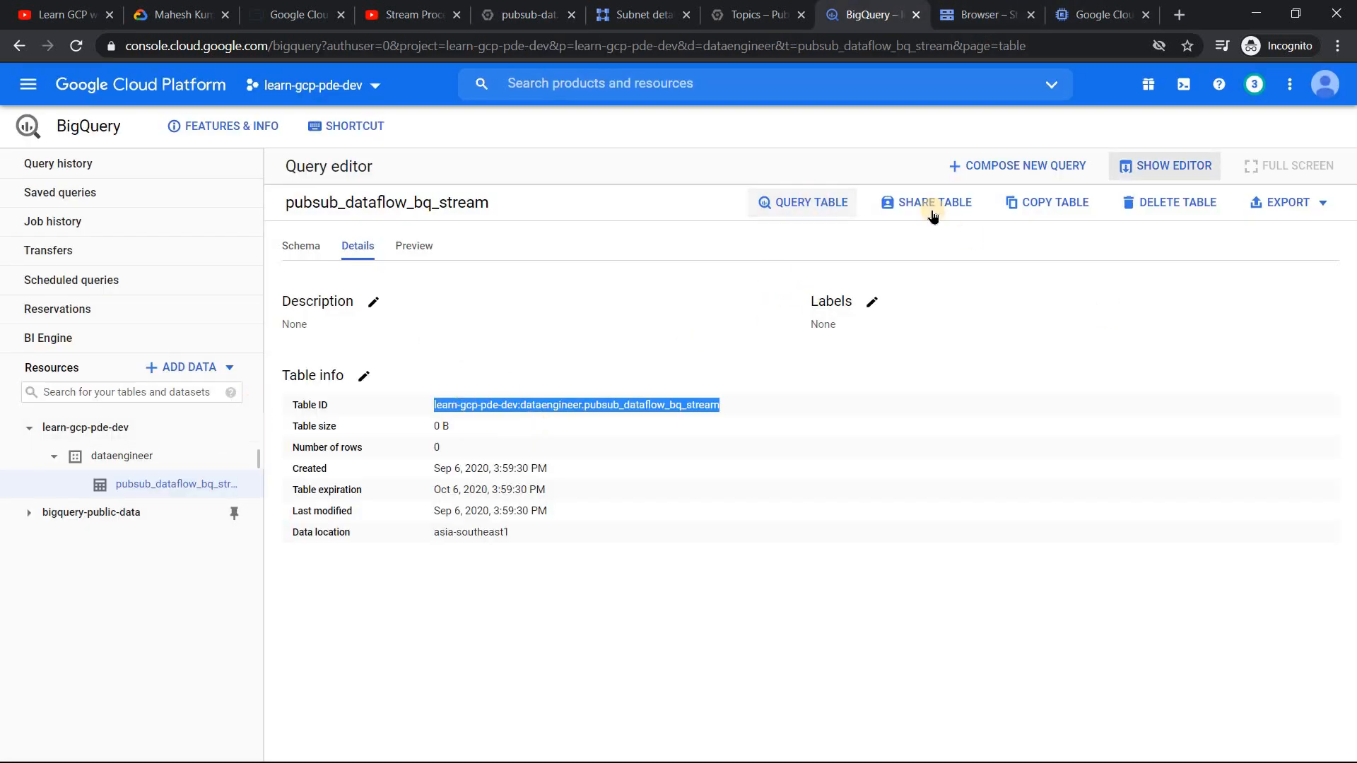
click(79, 48)
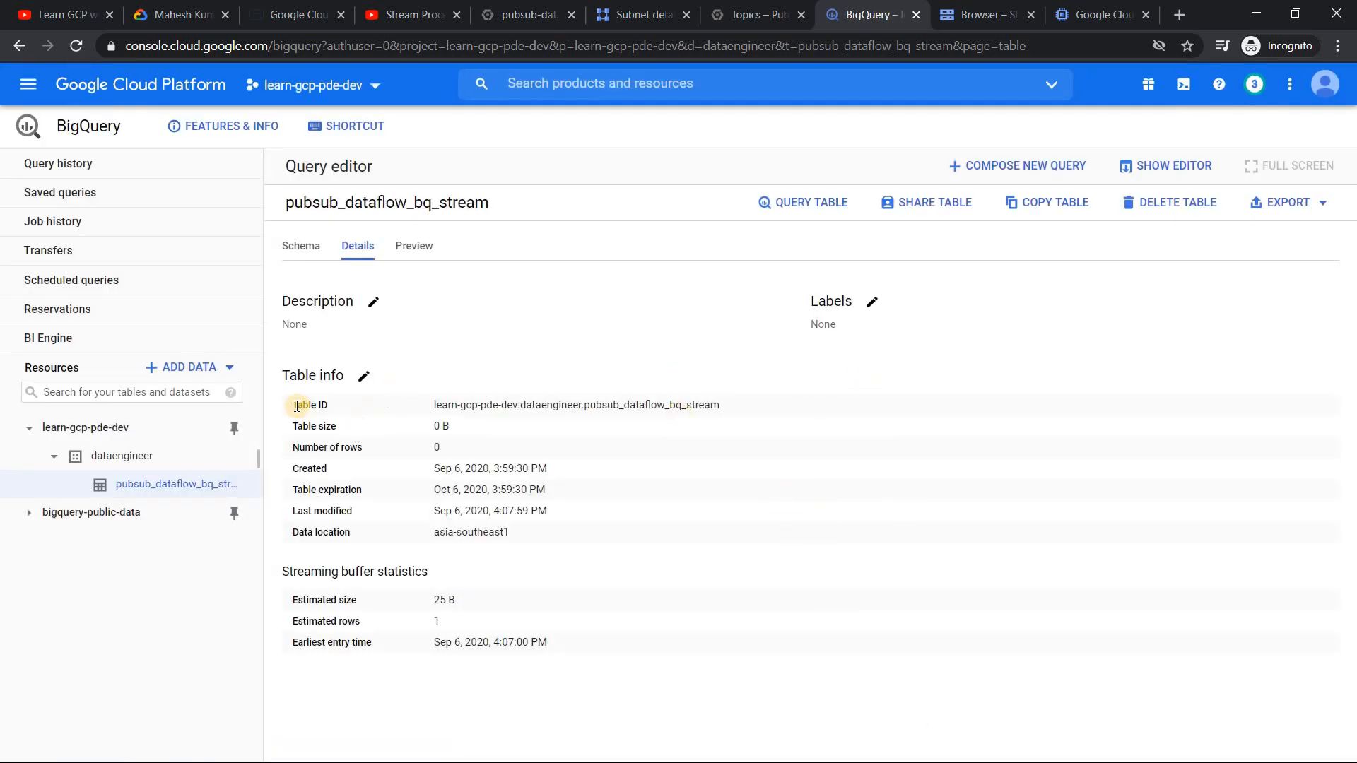
drag(298, 405, 696, 443)
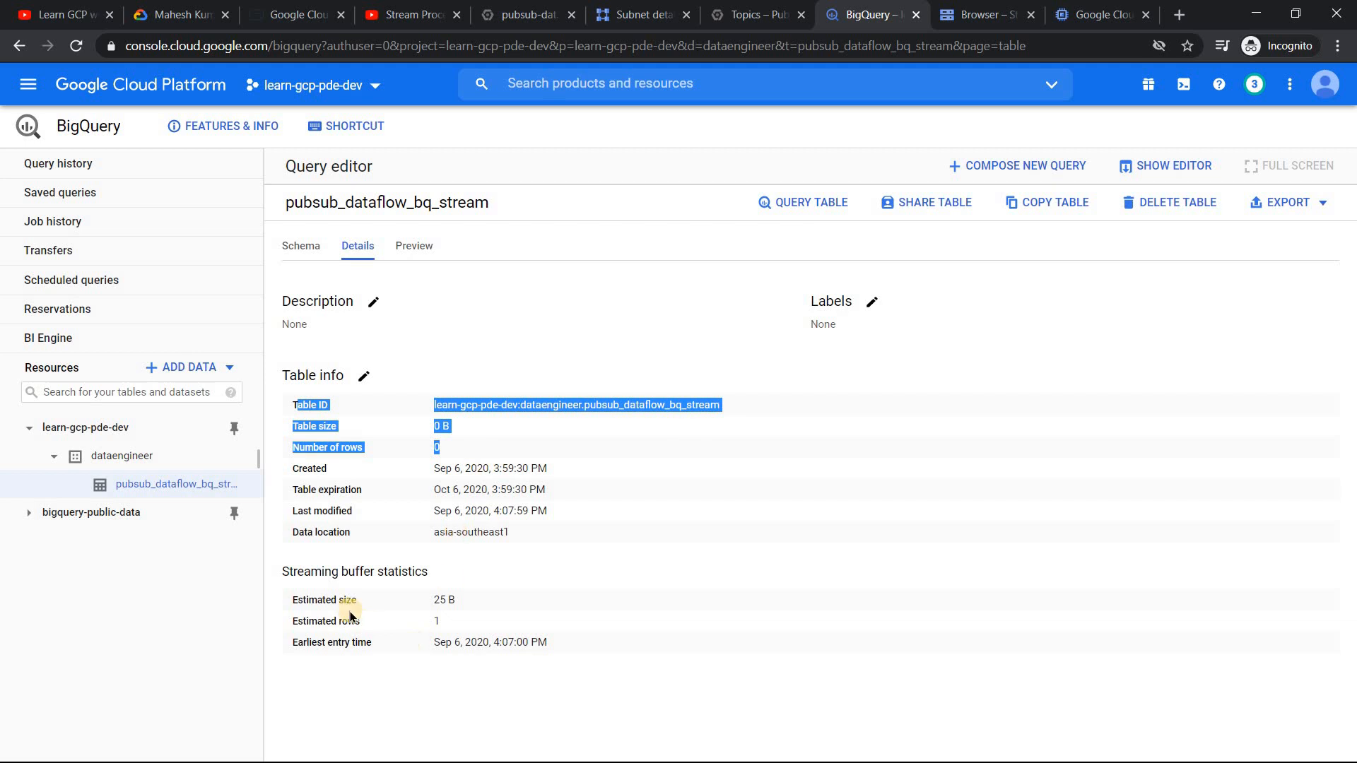
click(295, 578)
drag(286, 572, 578, 645)
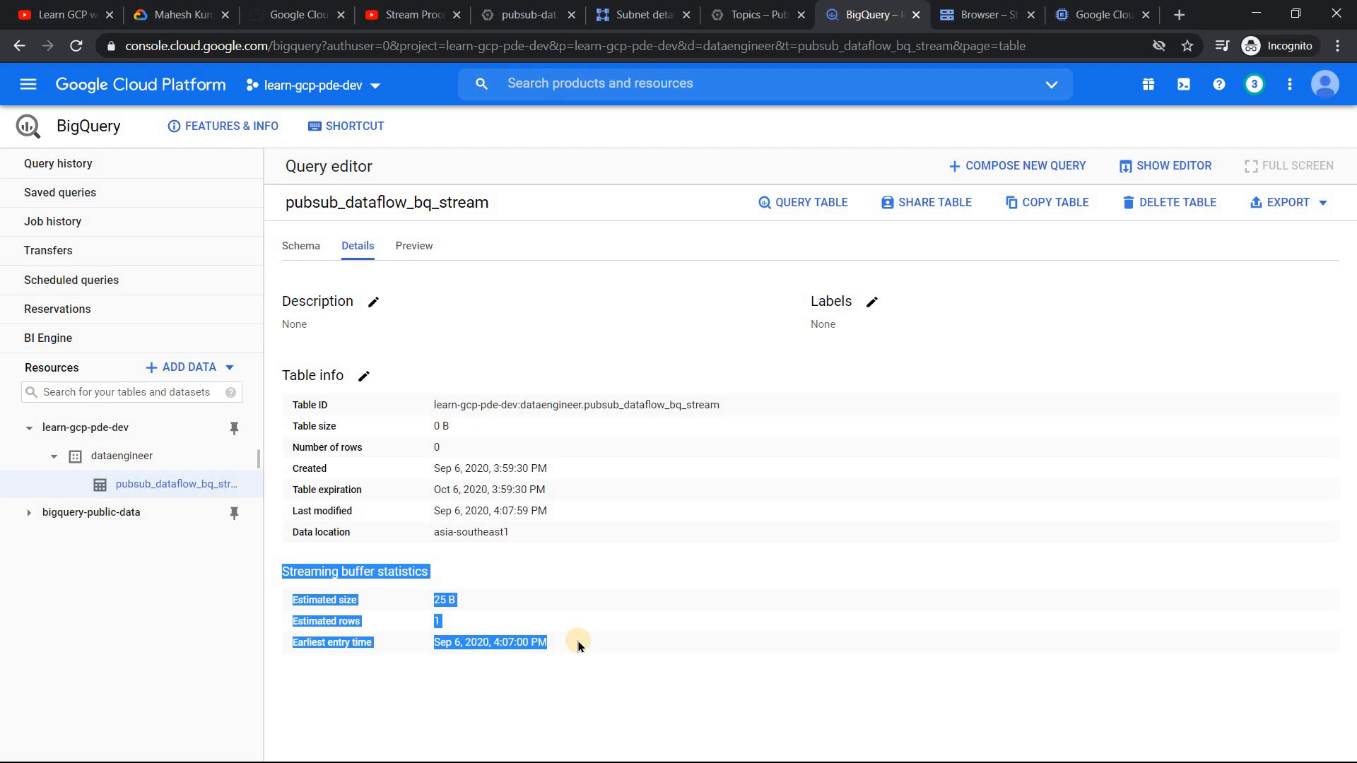
click(660, 627)
double_click(425, 626)
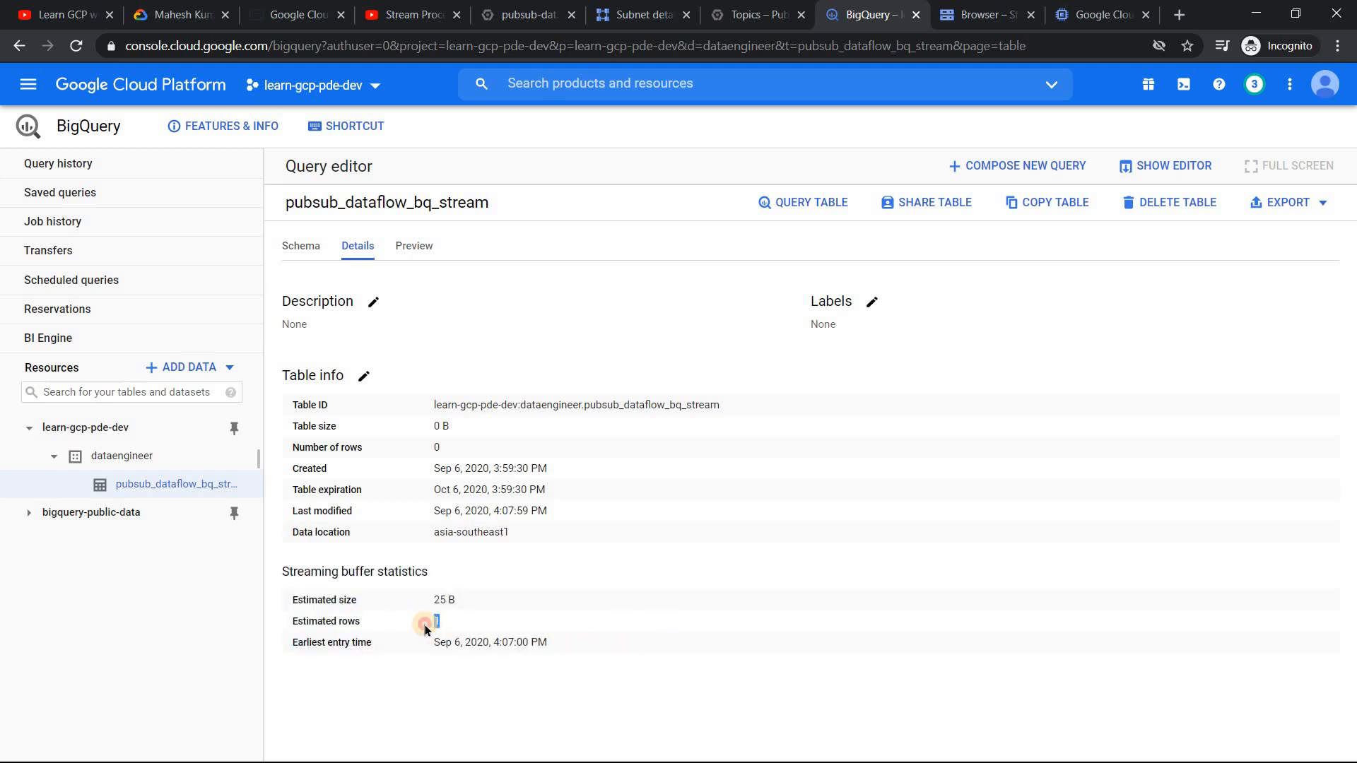
double_click(435, 427)
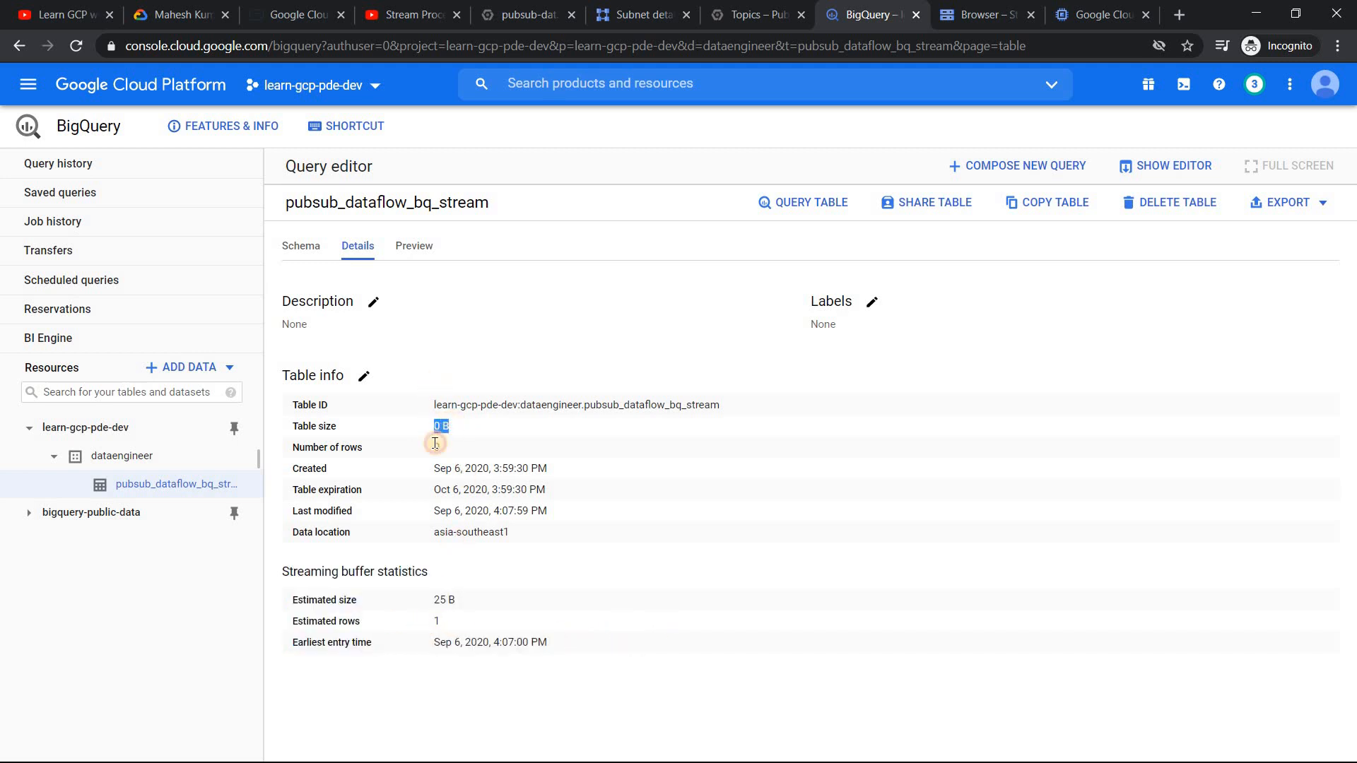
double_click(458, 447)
Query the module, submodule and duration fields of the pubsub_dataflow_bq_stream table with a limit of 1000 rows
click(813, 201)
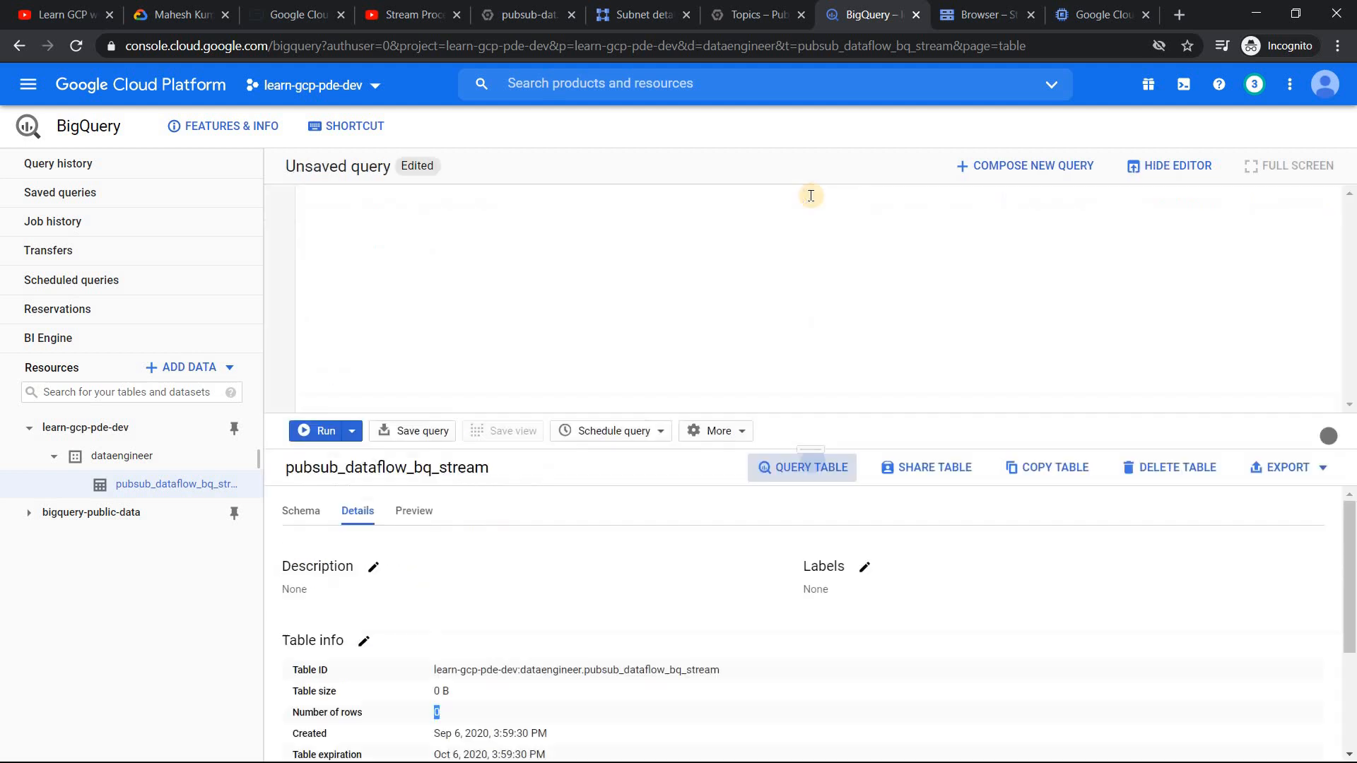
click(311, 521)
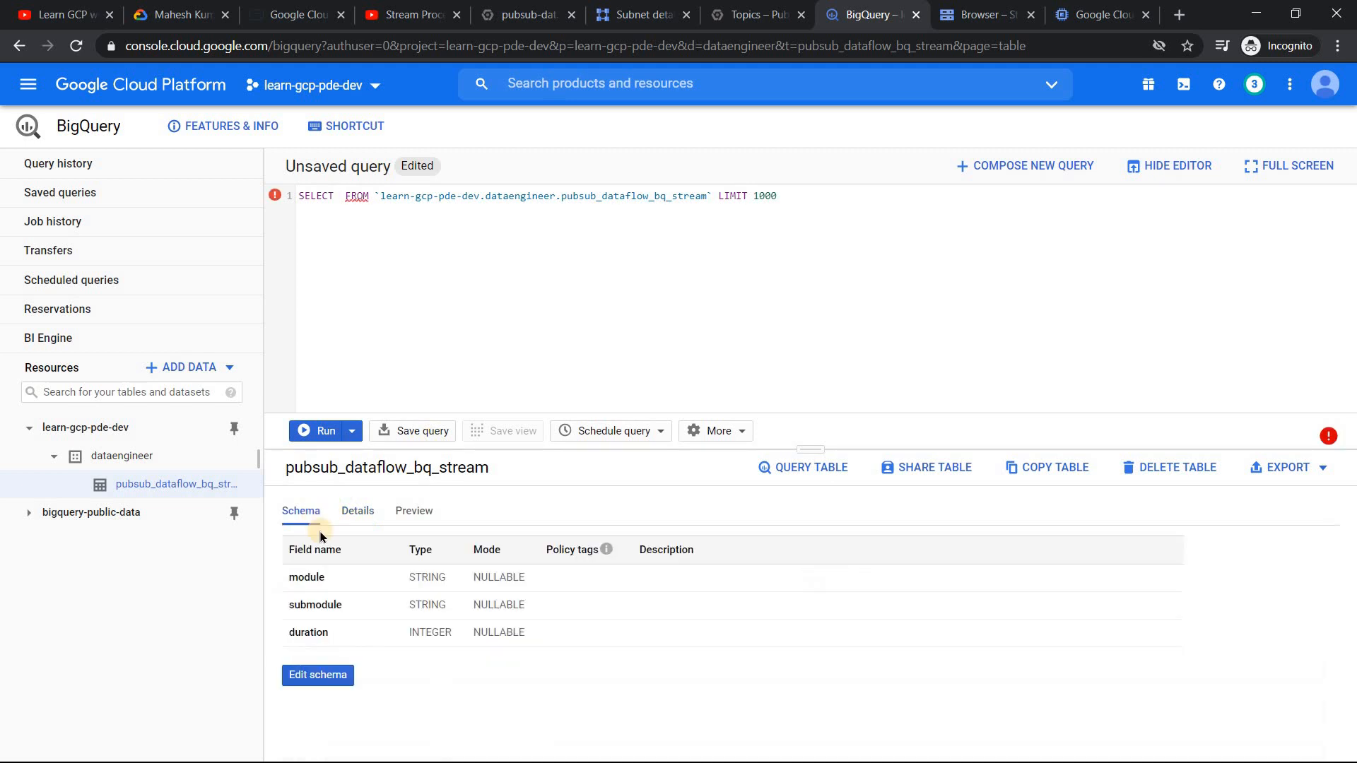
click(316, 578)
click(313, 606)
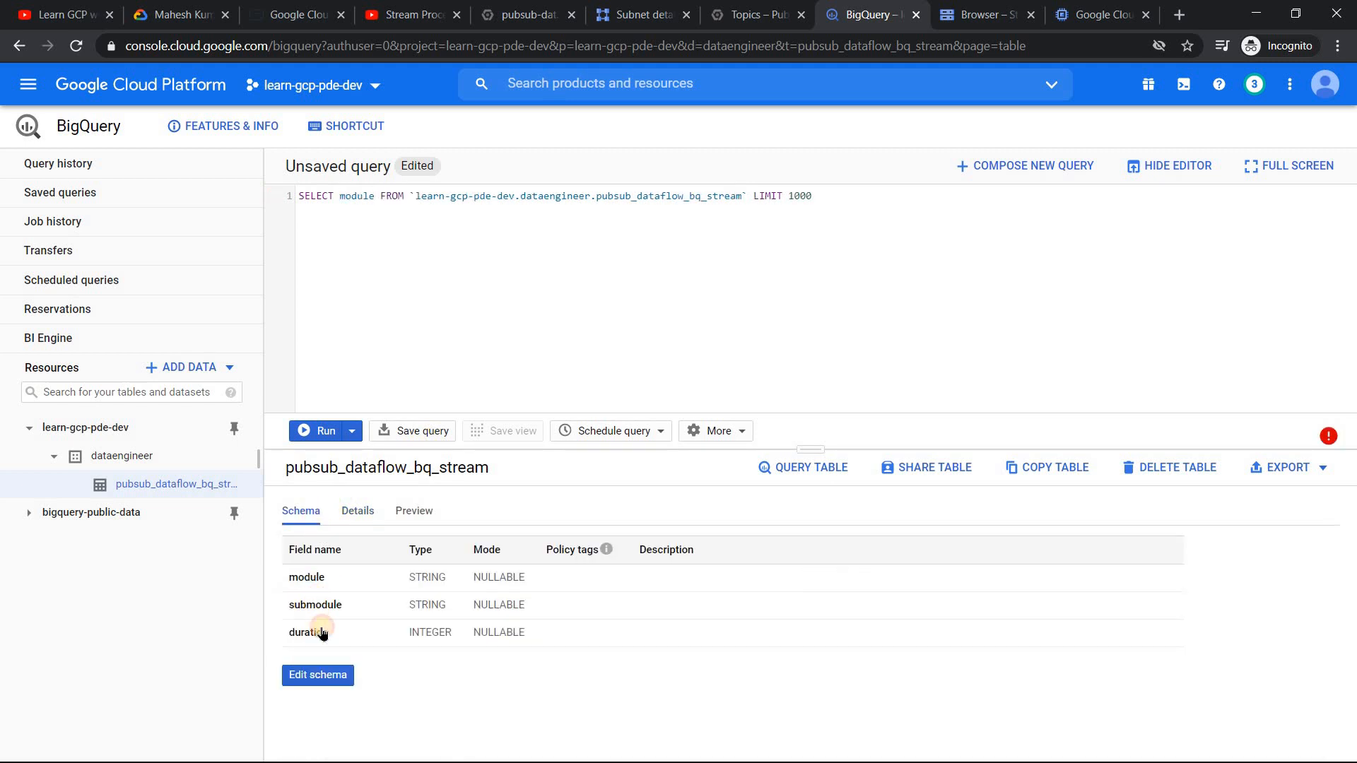
click(316, 633)
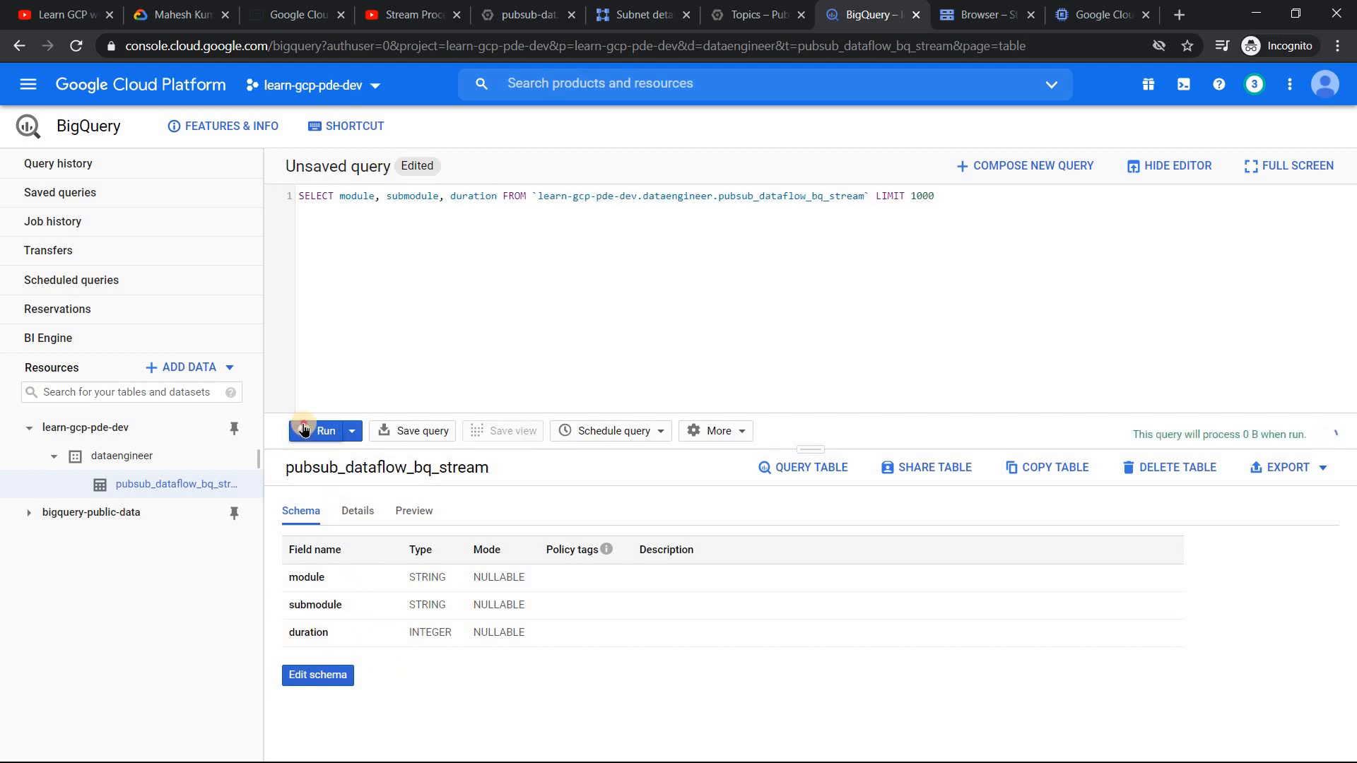
click(319, 432)
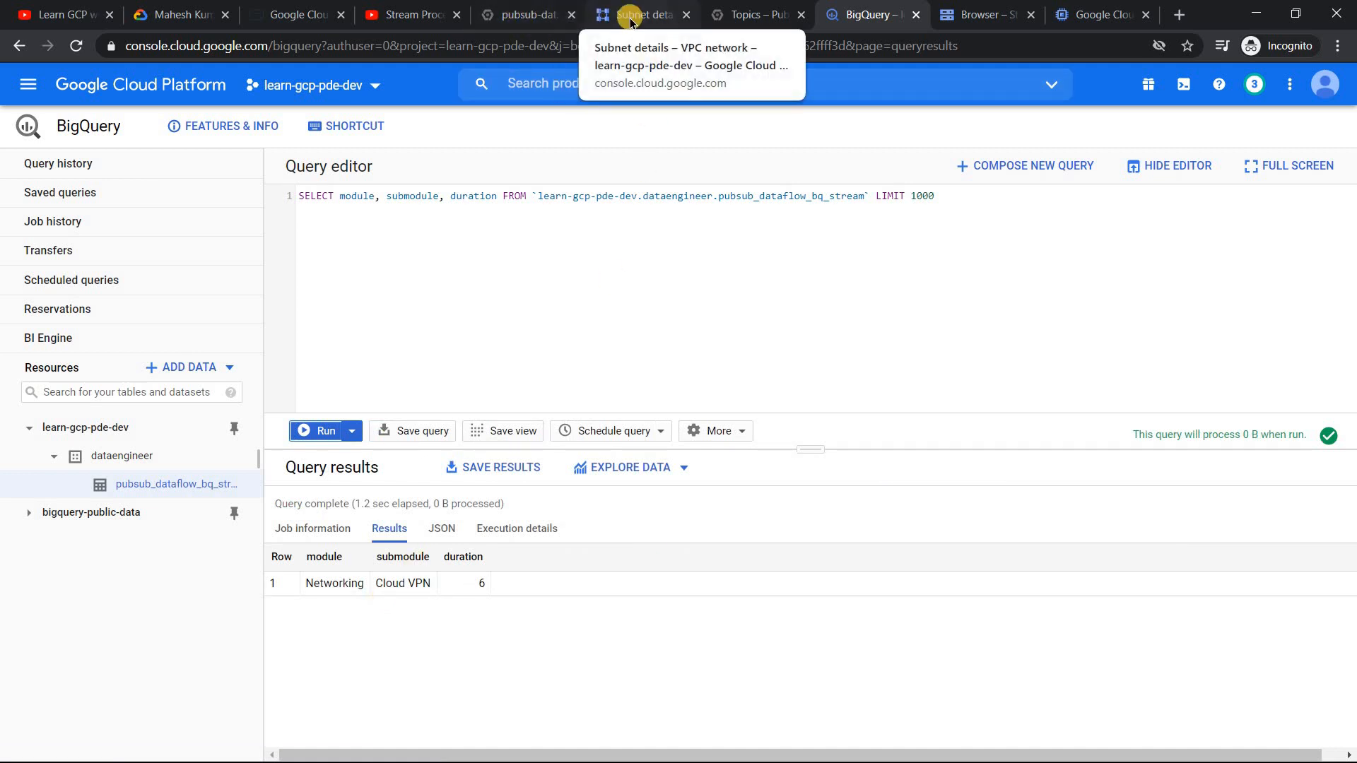
Open a recurring message publication for the Pub/Sub streaming topic and set the number of messages to 20
click(755, 15)
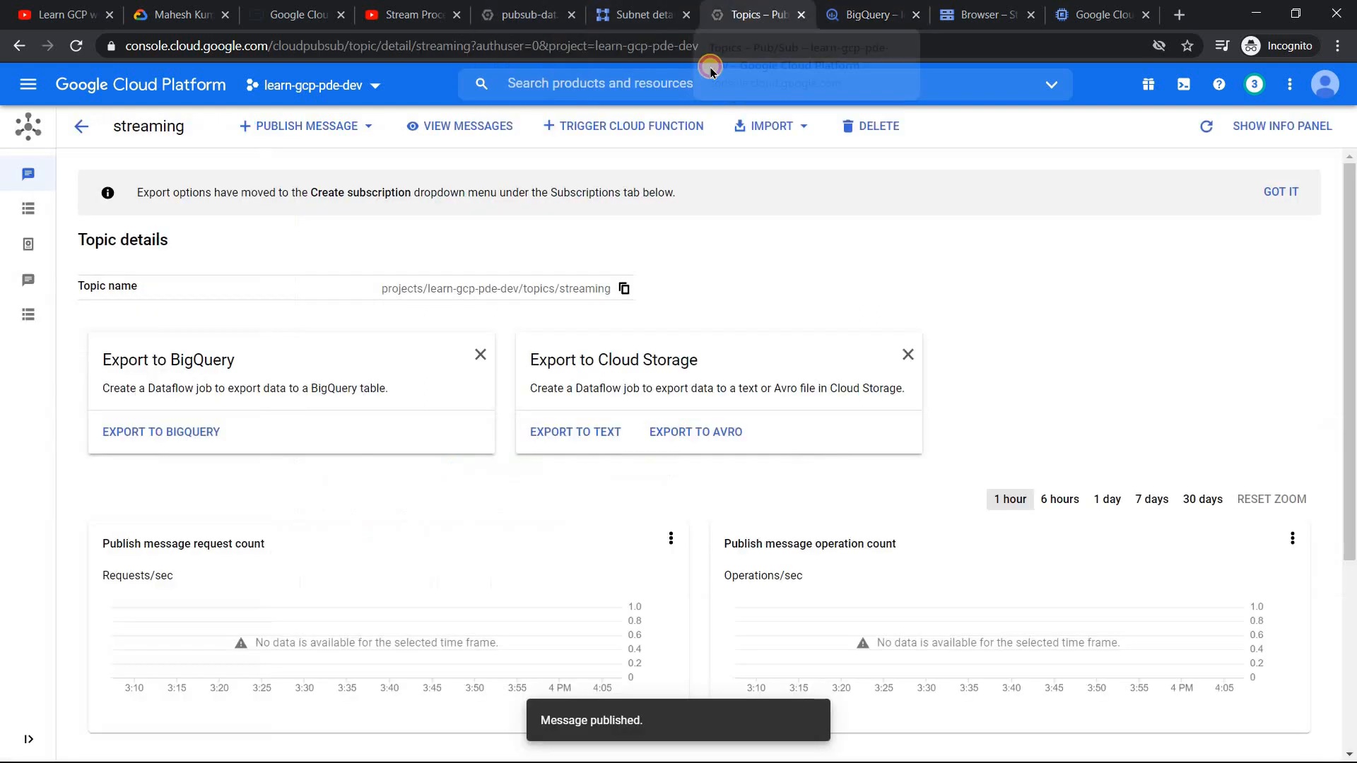
click(367, 127)
click(343, 193)
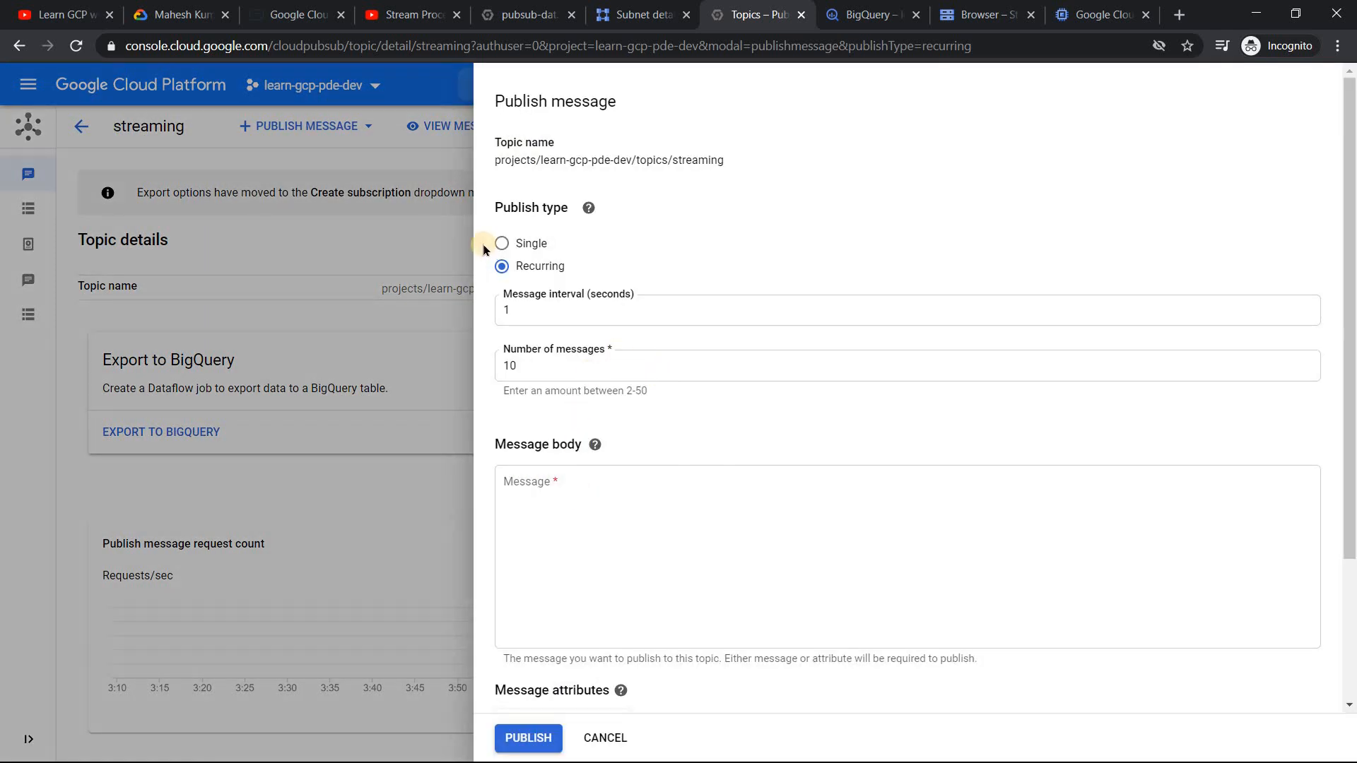
click(543, 376)
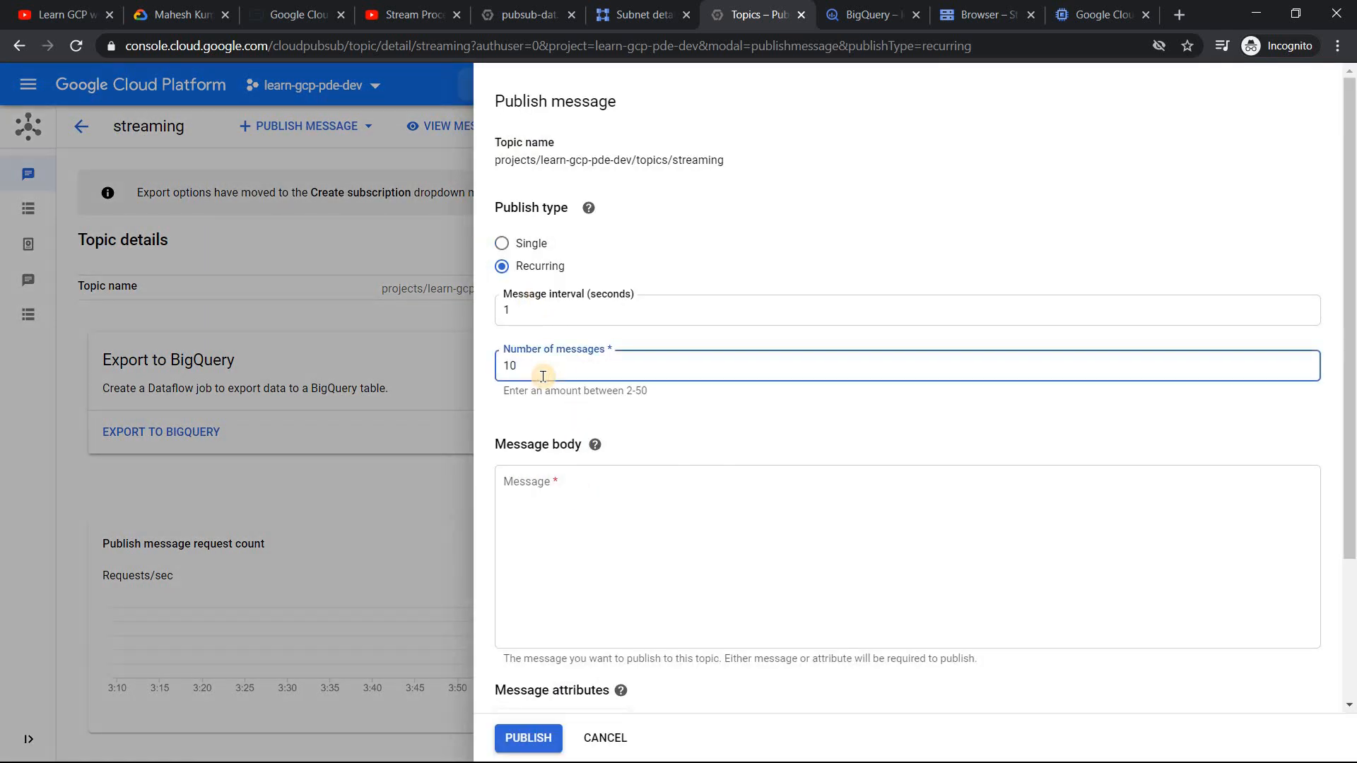
text(2)
Enter a JSON message body with module "Networking", submodule "VPC Basics" and duration 3, and publish the recurring messages
click(594, 506)
text({ "module":"Networking", "submodule":"Cloud VPN", "duration": 6 })
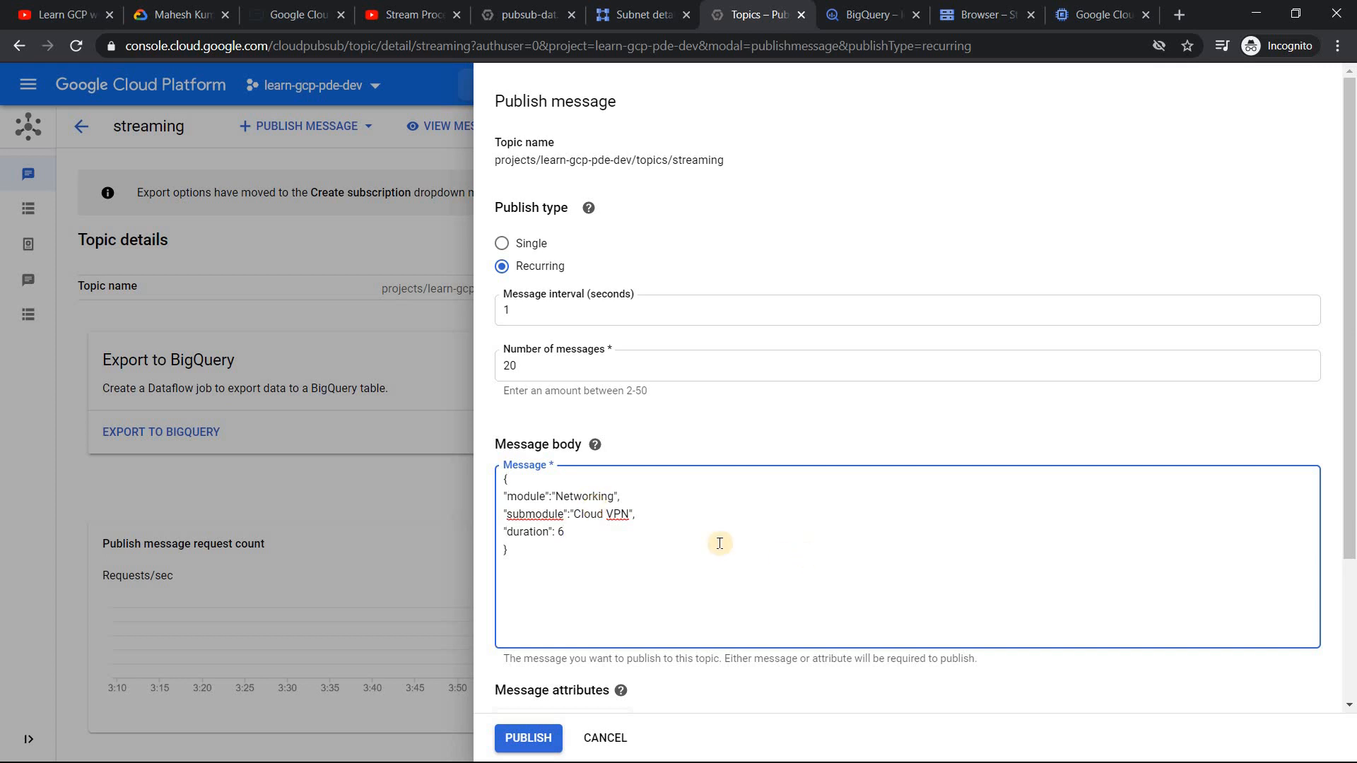
double_click(618, 514)
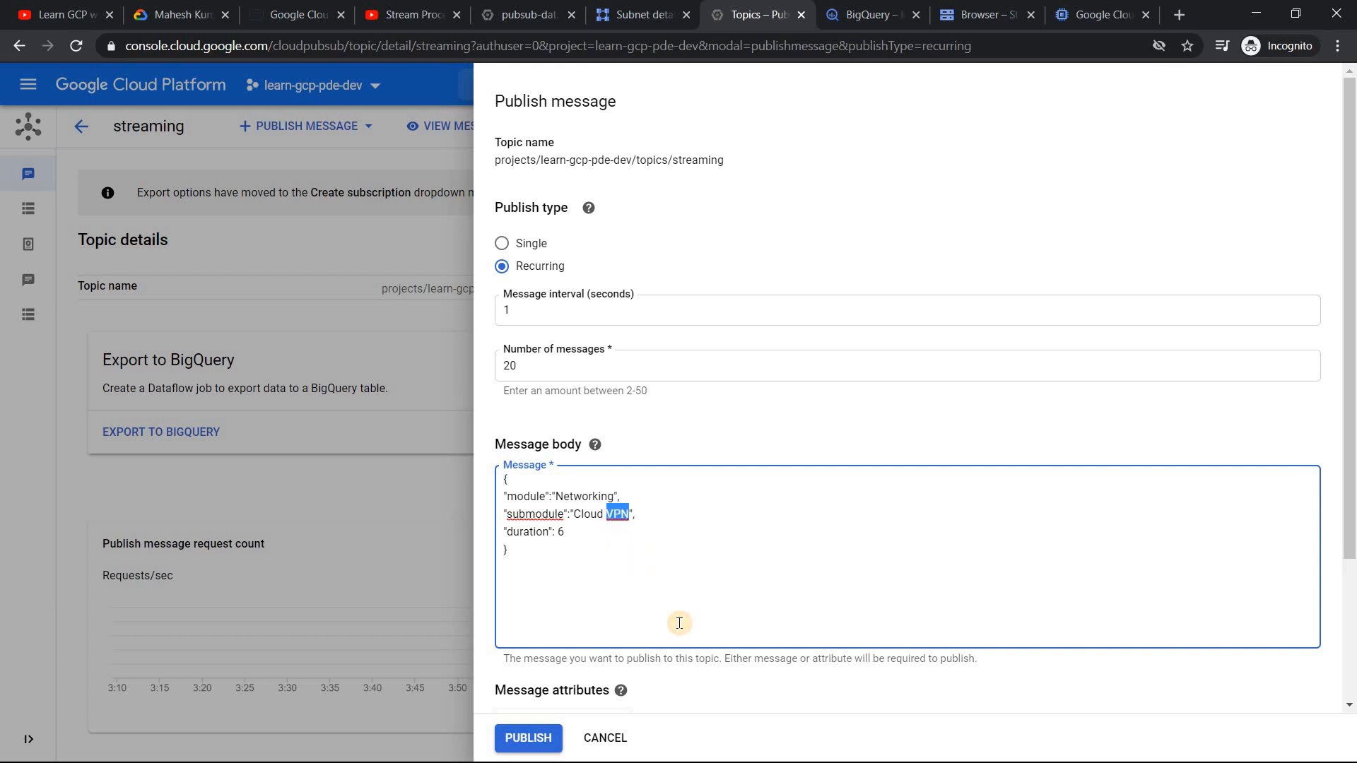
key(BackSpace)
key(BackSpace)
key(BackSpace)
key(BackSpace)
text(VPC Basics)
click(550, 739)
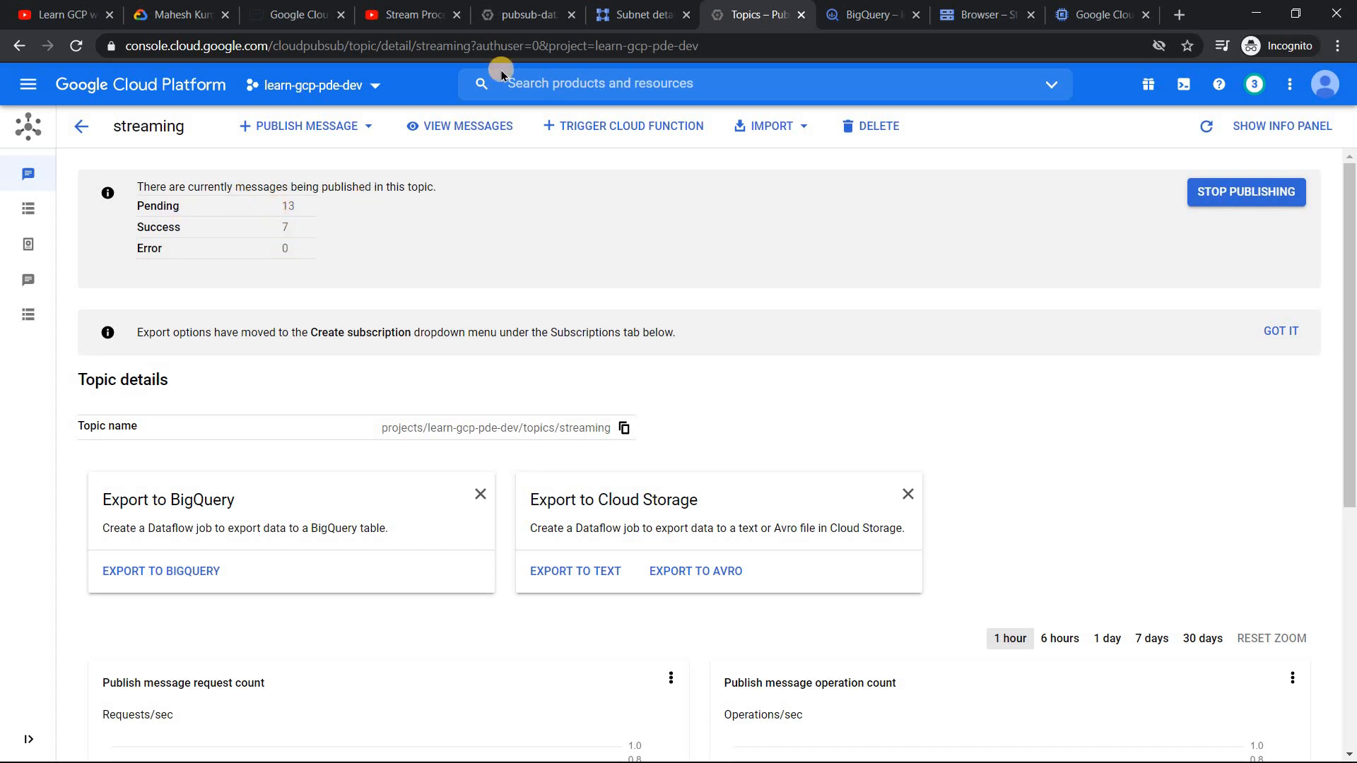
Rerun the BigQuery query on the streaming table and enlarge the results area
click(876, 14)
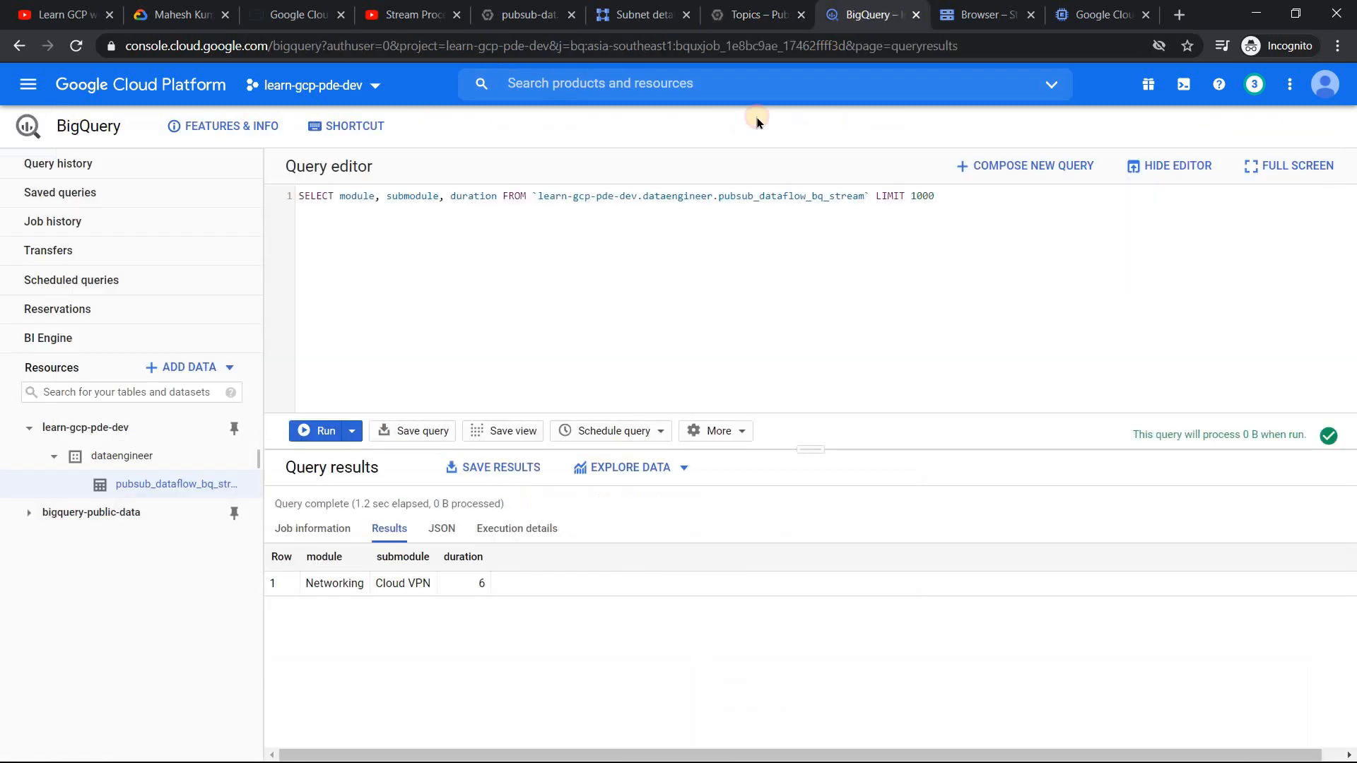
click(307, 435)
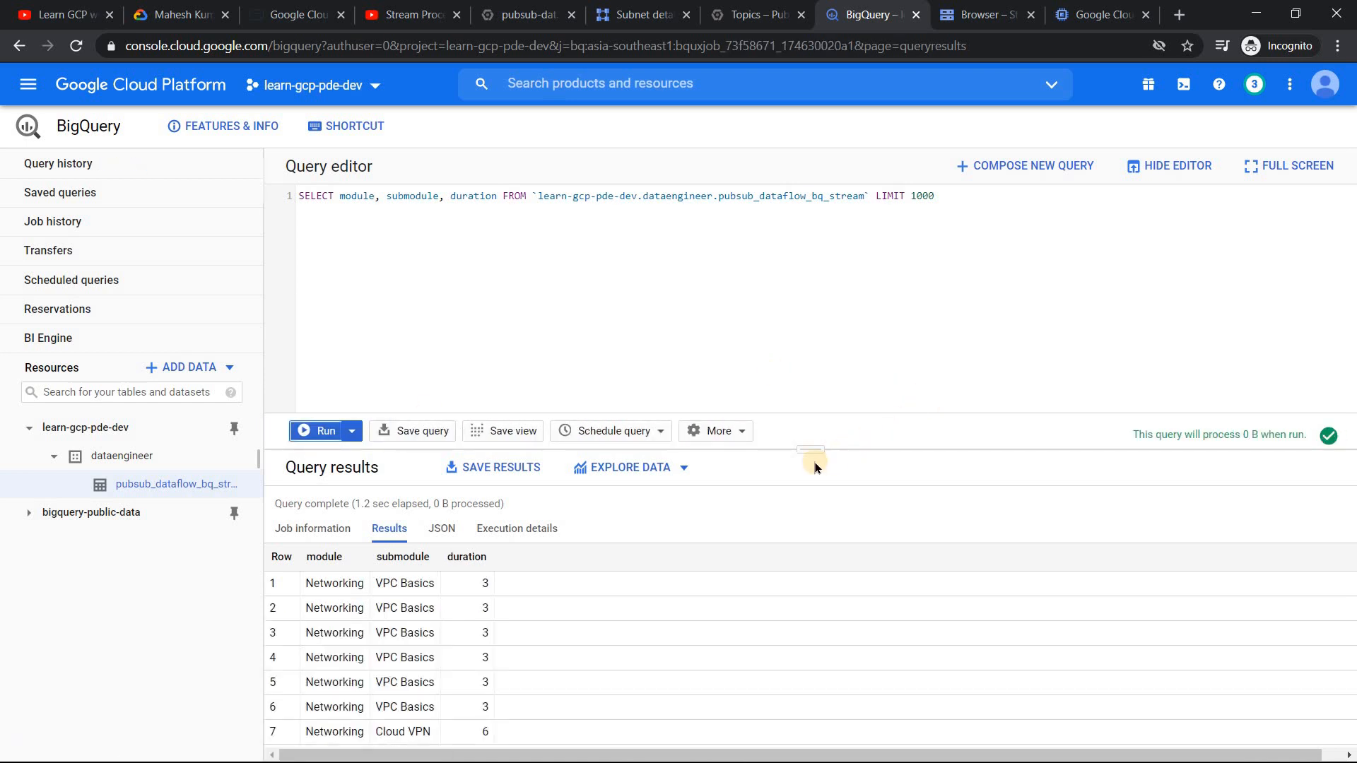
drag(811, 449, 824, 234)
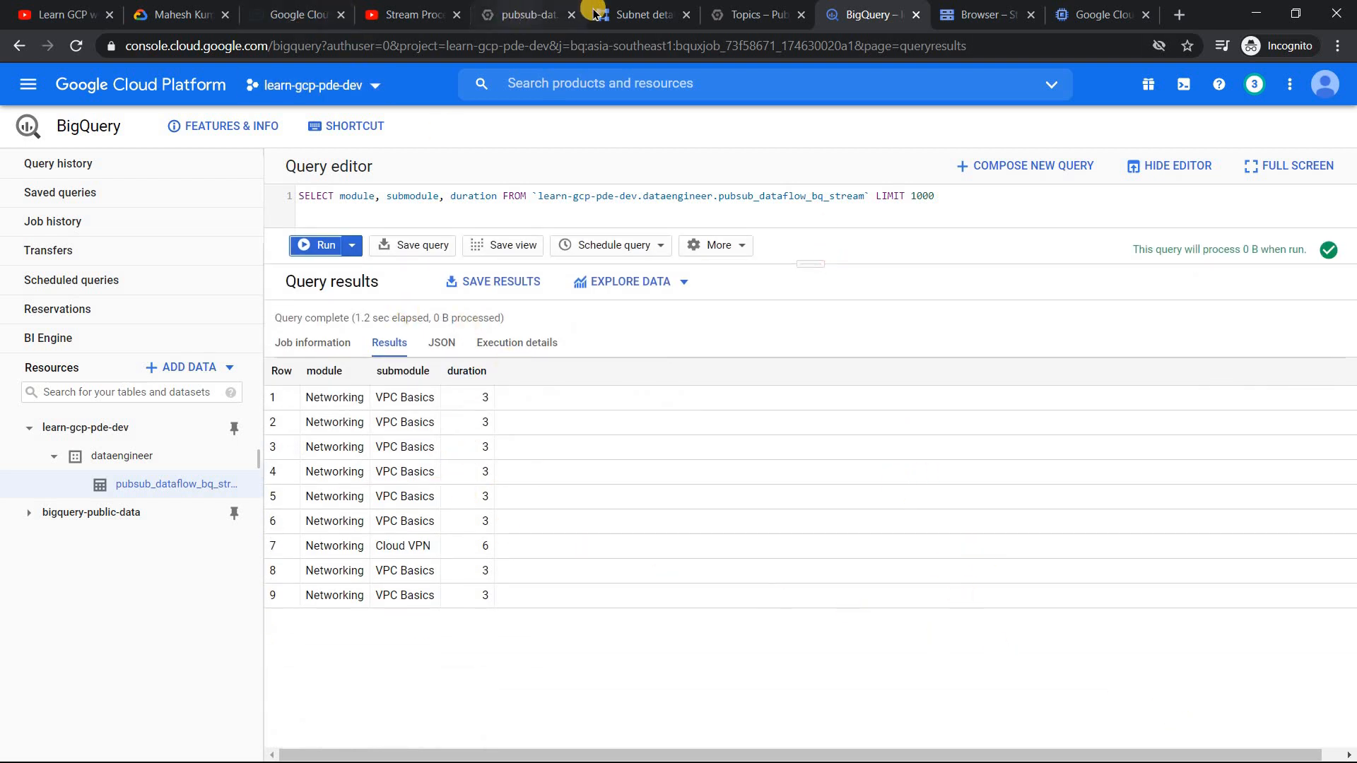
Check the recurring publish job's progress on the streaming topic, and rerun the BigQuery query for the latest rows
click(756, 10)
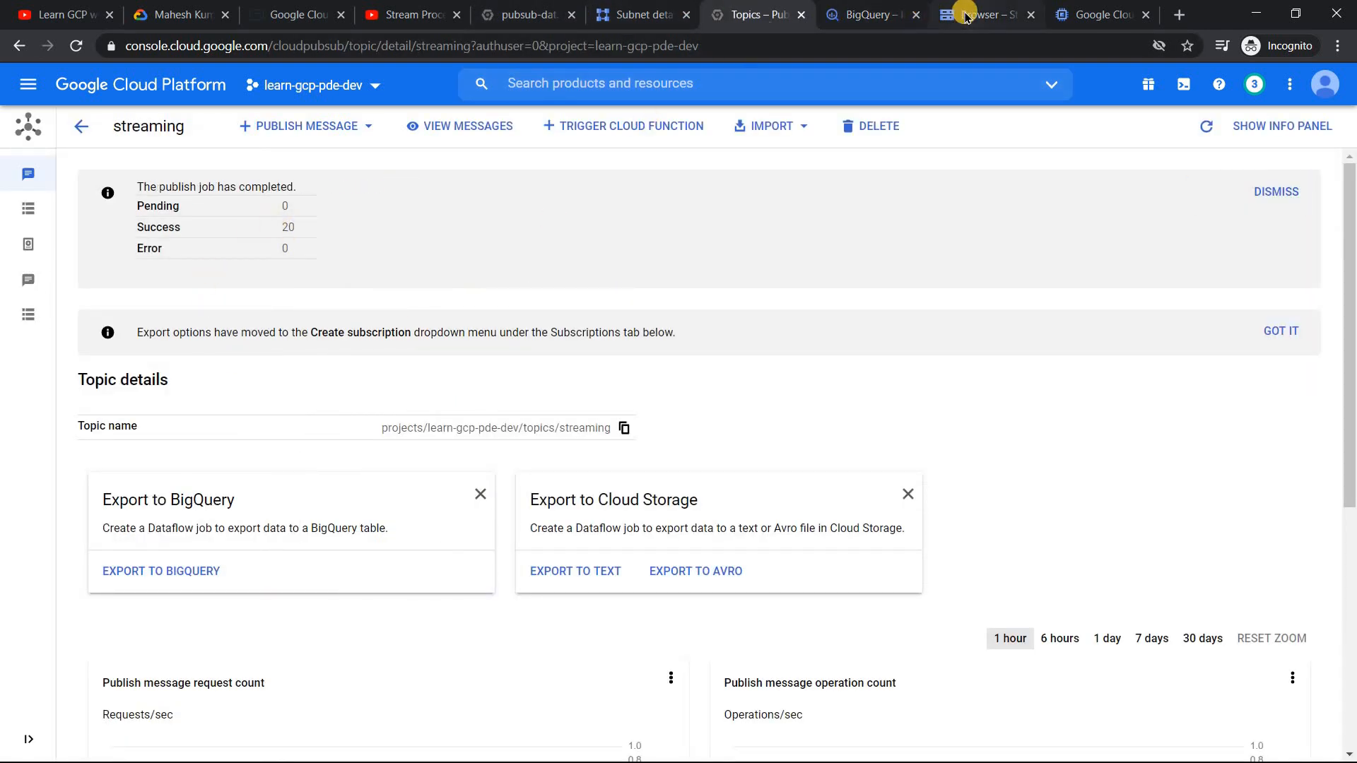
click(854, 14)
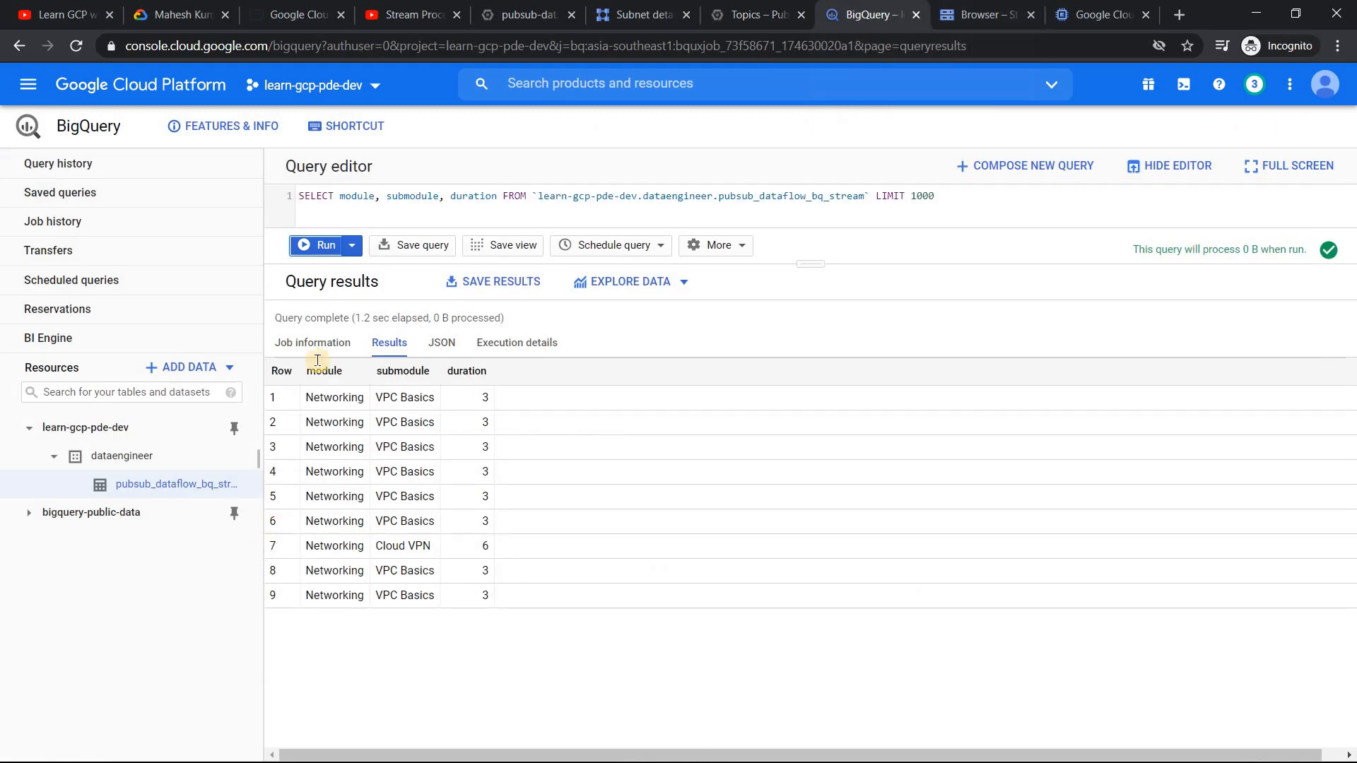
click(328, 255)
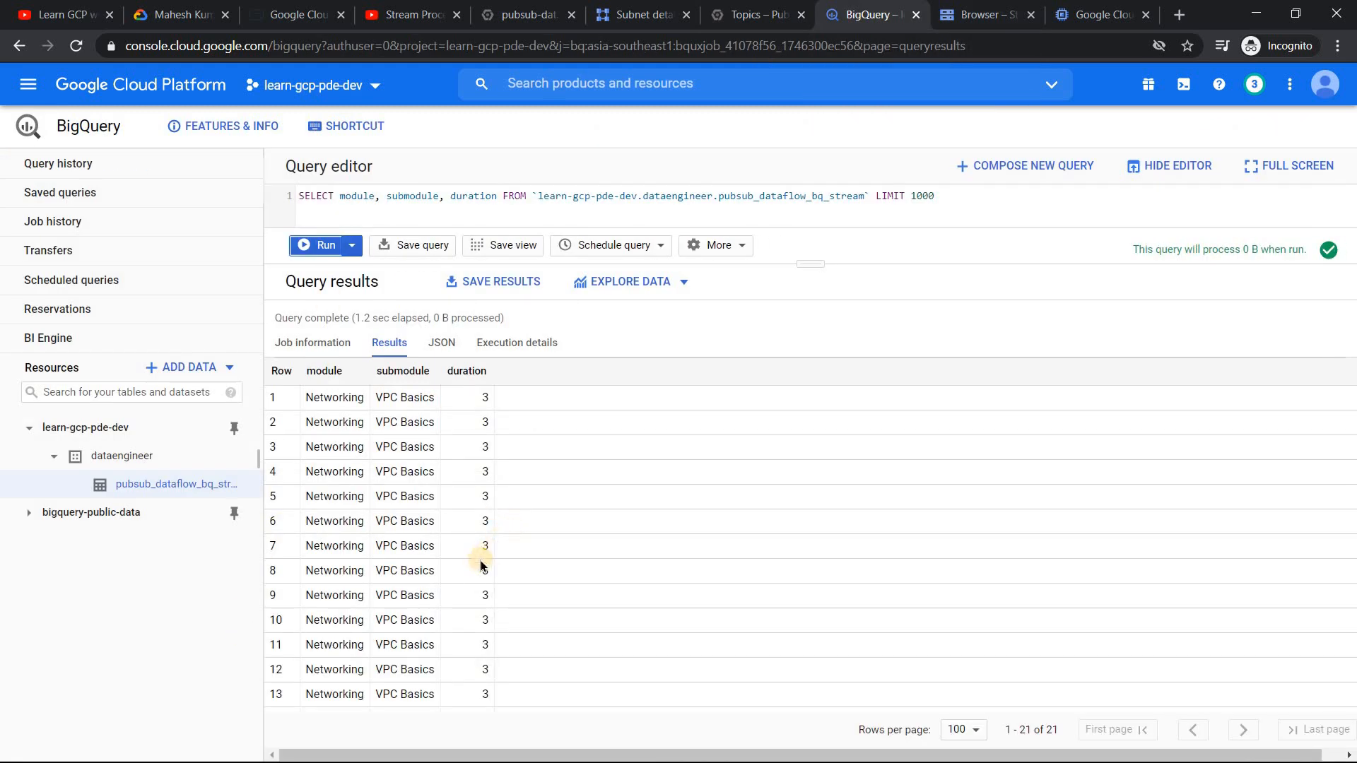
Check the query results' row total, and open the pubsub_dataflow_bq_stream table's details to read its streaming buffer's estimated rows
double_click(1051, 729)
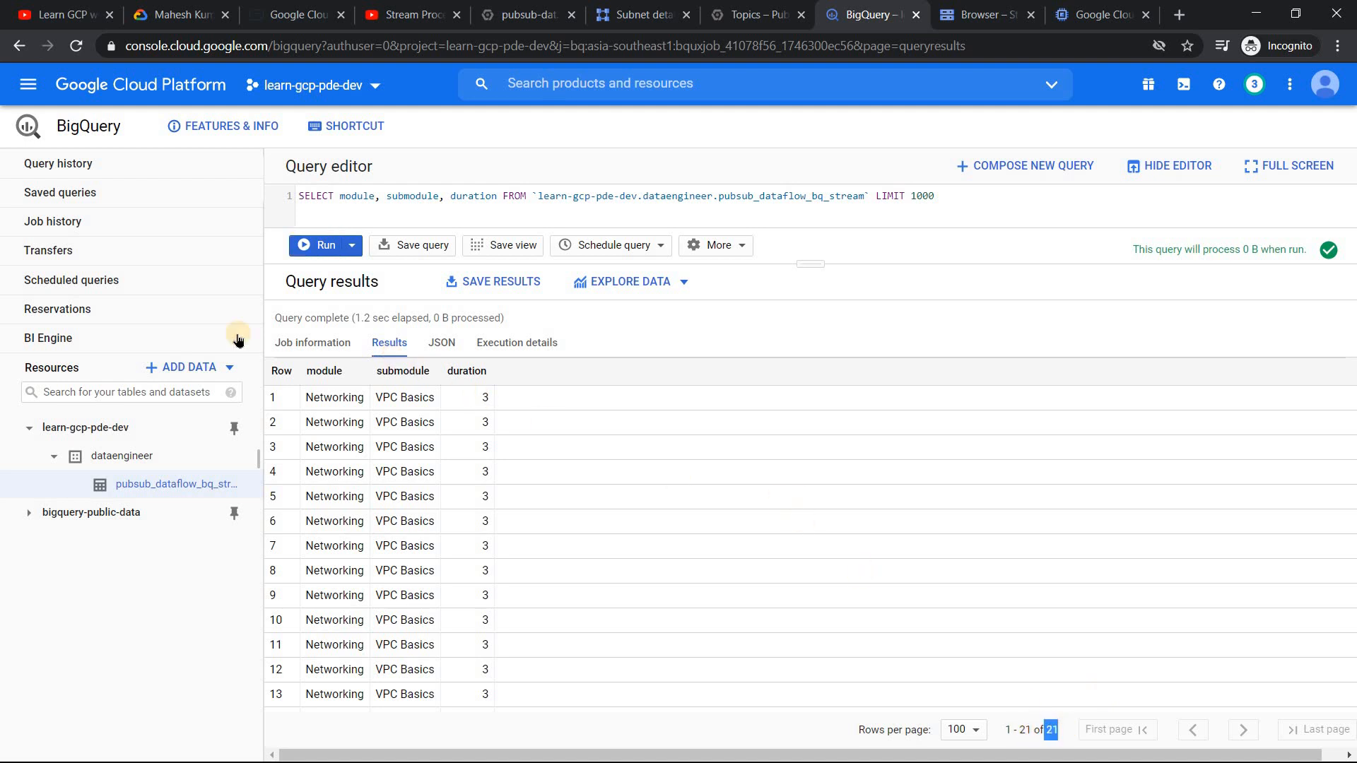
ctrl+click(718, 195)
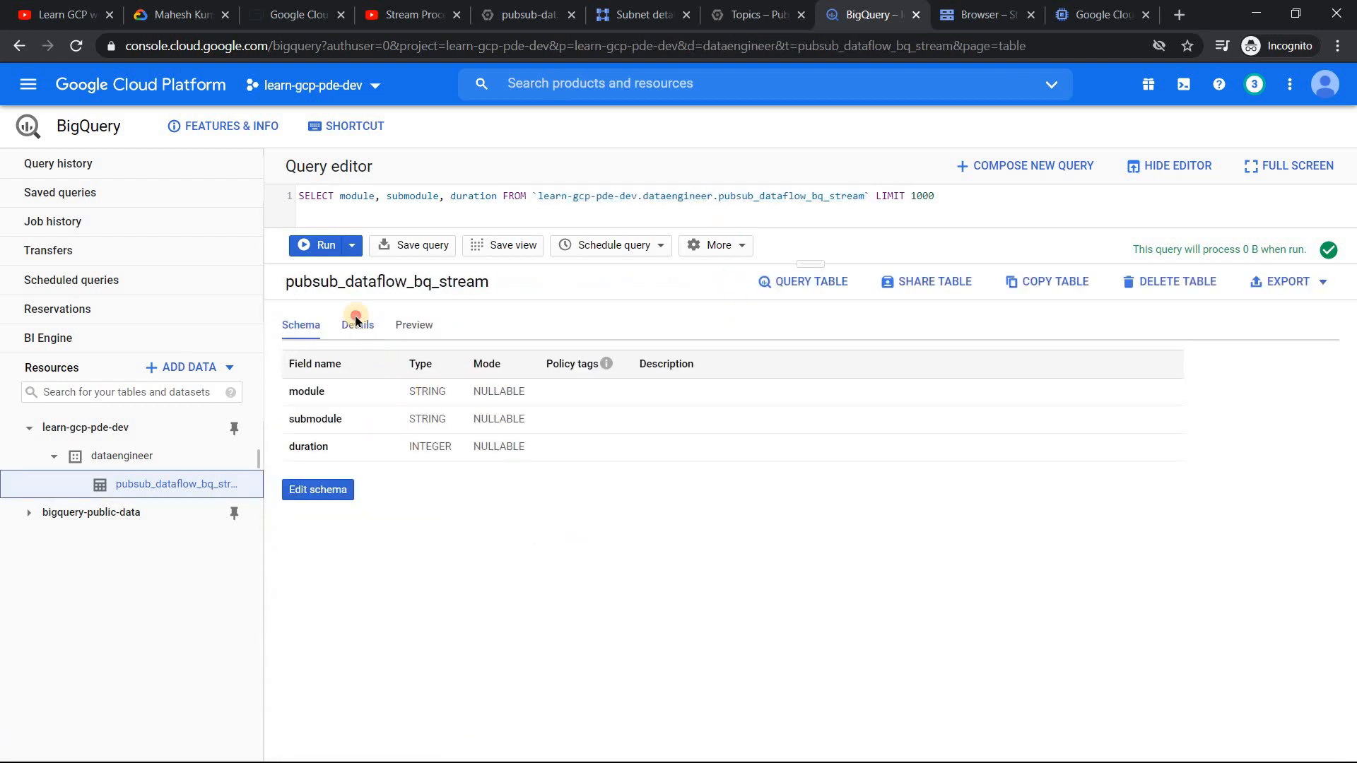
click(357, 325)
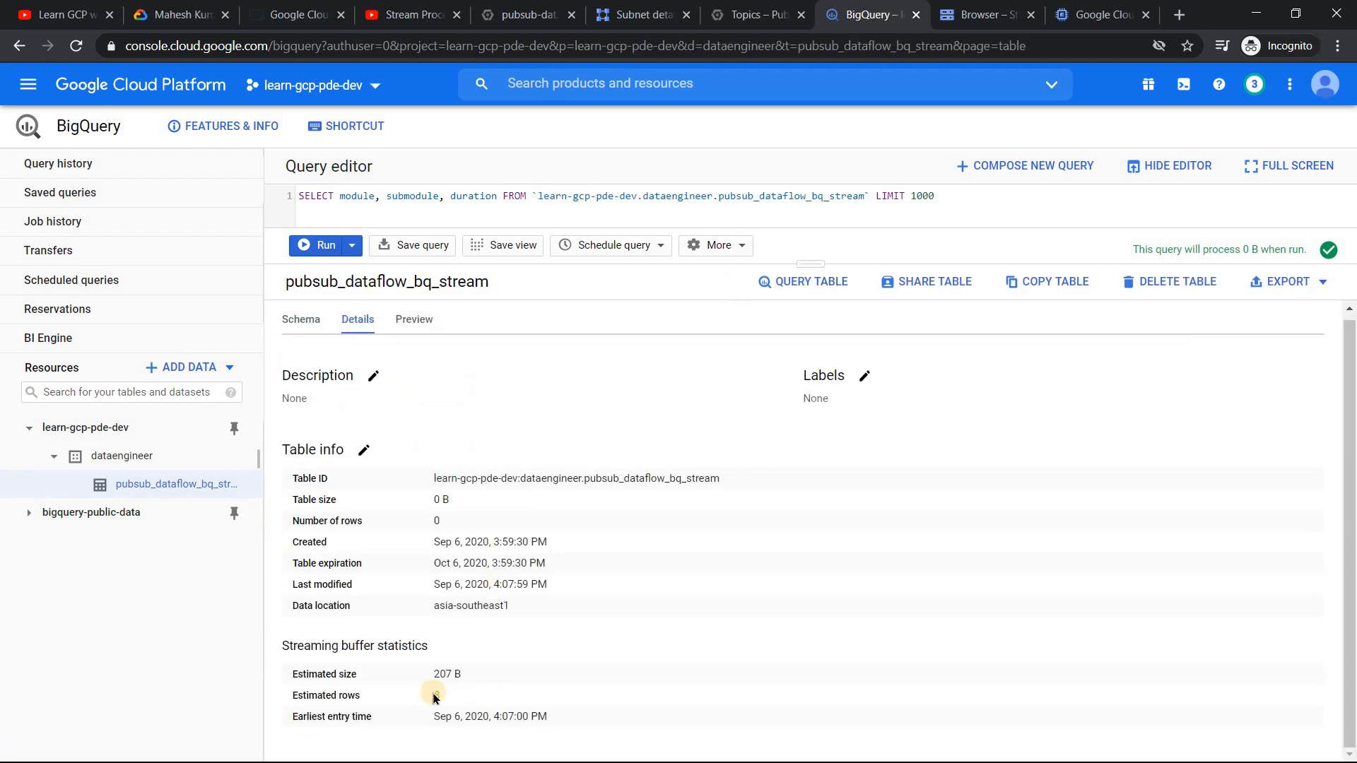
mouse_move(434, 696)
mouse_down()
mouse_move(456, 688)
mouse_move(446, 696)
mouse_up()
Reload the BigQuery table details, hide the query editor, and check the updated estimated rows in the streaming buffer
click(76, 47)
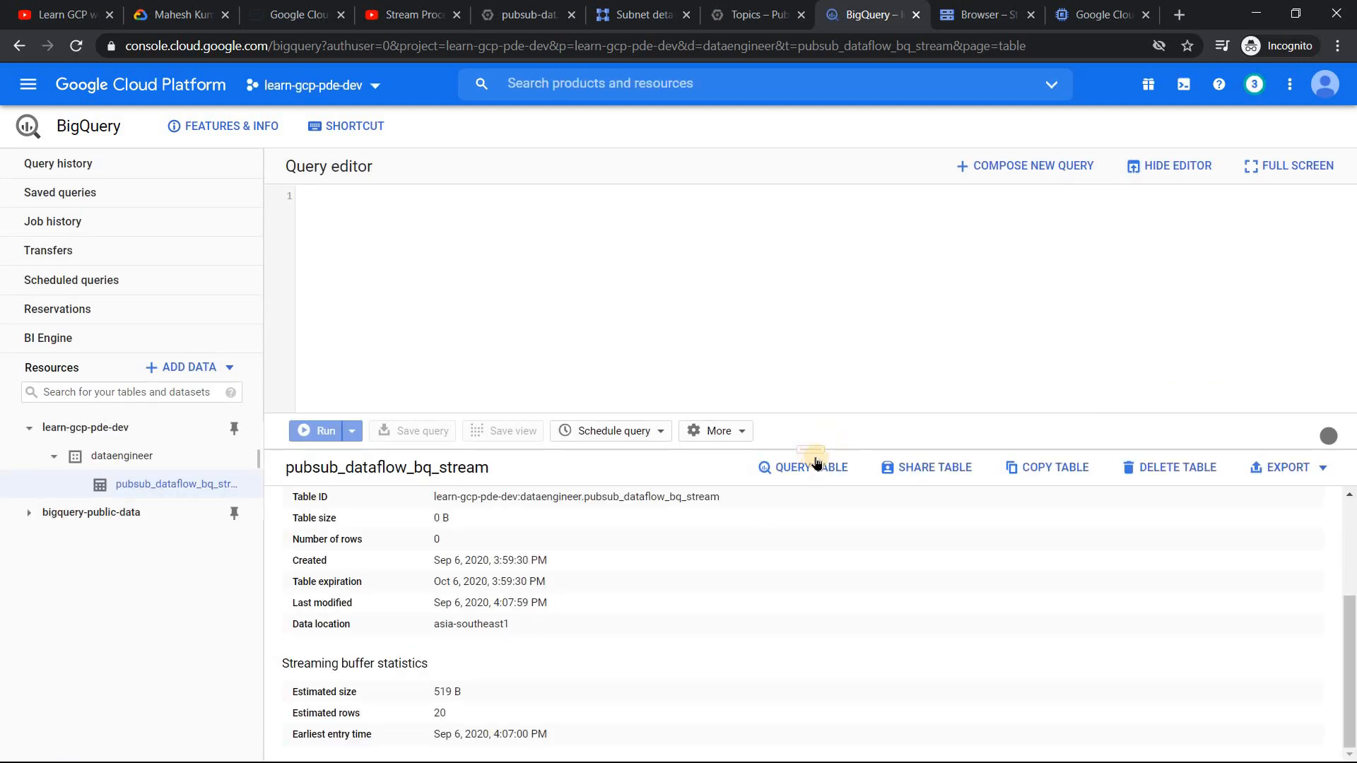
click(1176, 168)
drag(459, 623, 428, 622)
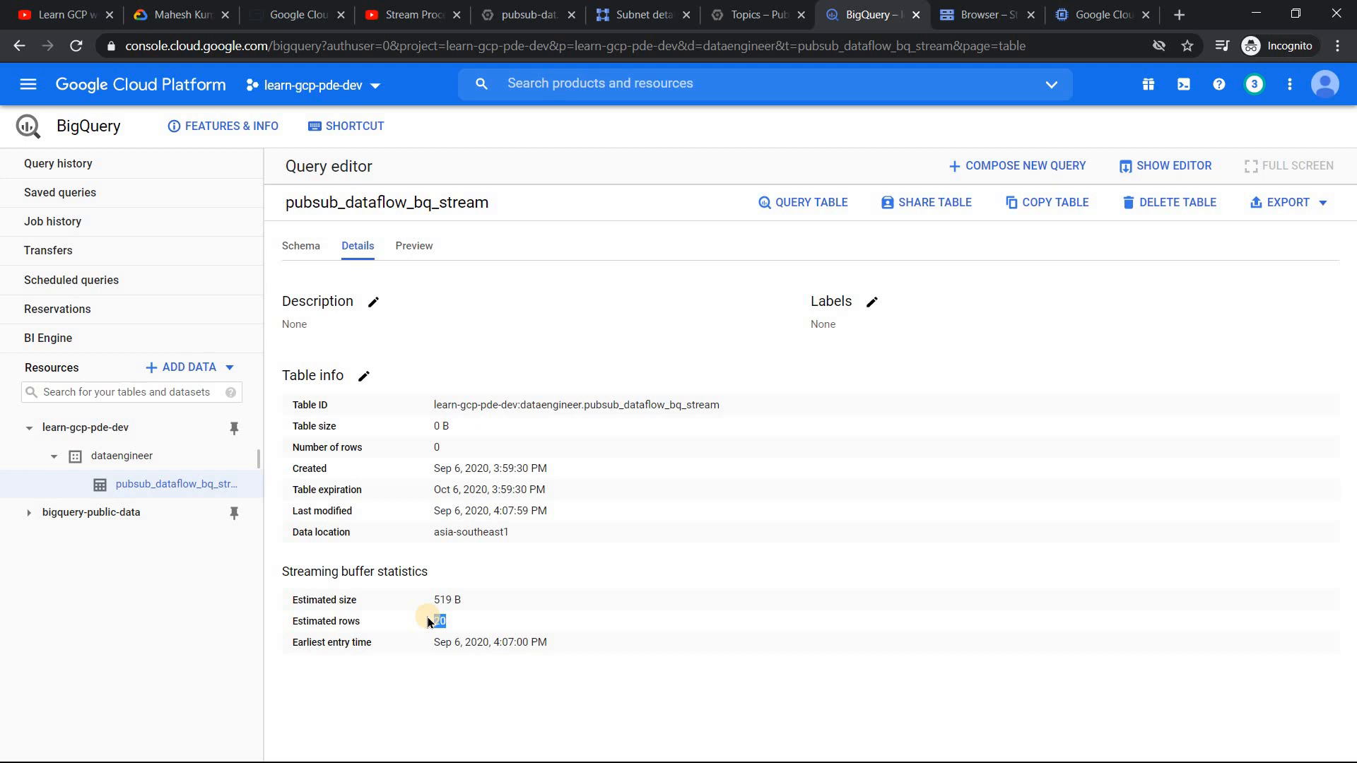
Preview the pubsub_dataflow_bq_stream table and look through its streamed rows
click(415, 245)
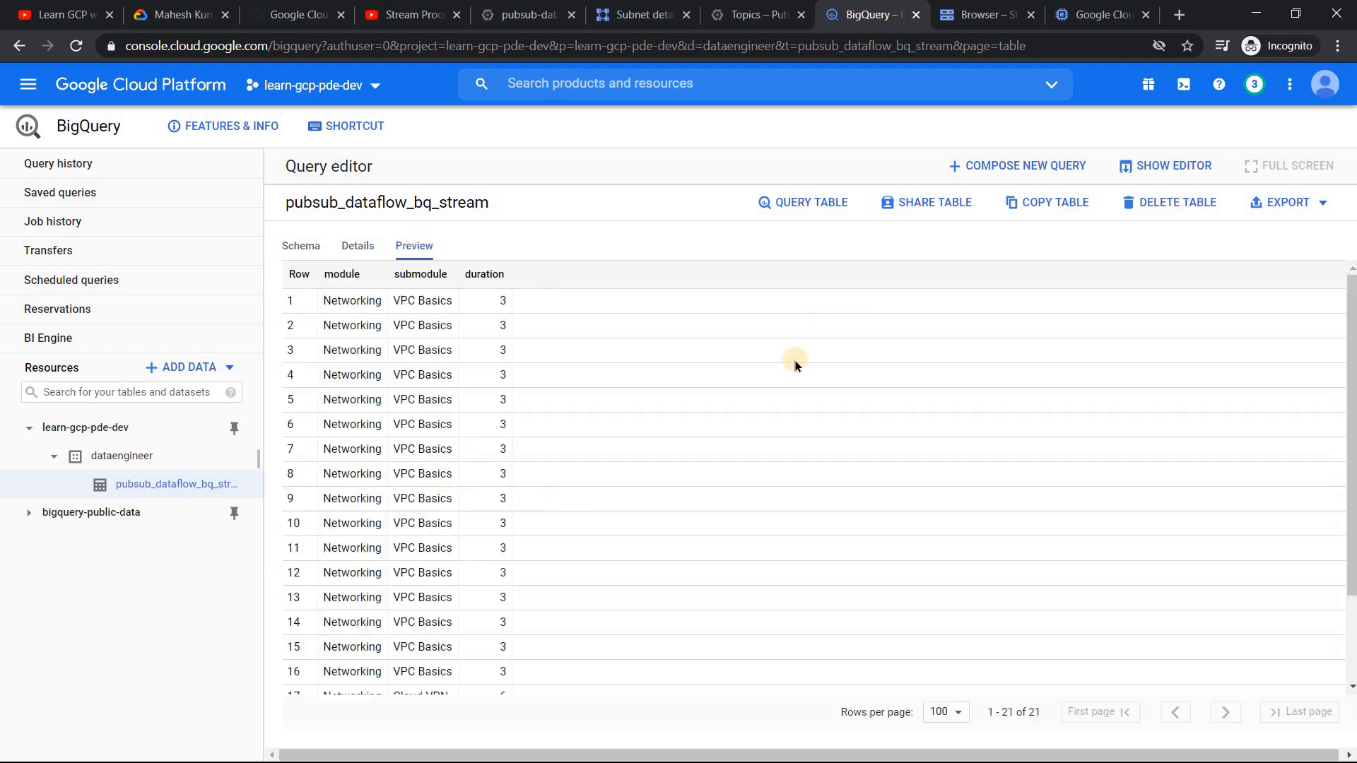
scroll(691, 437, down, 2)
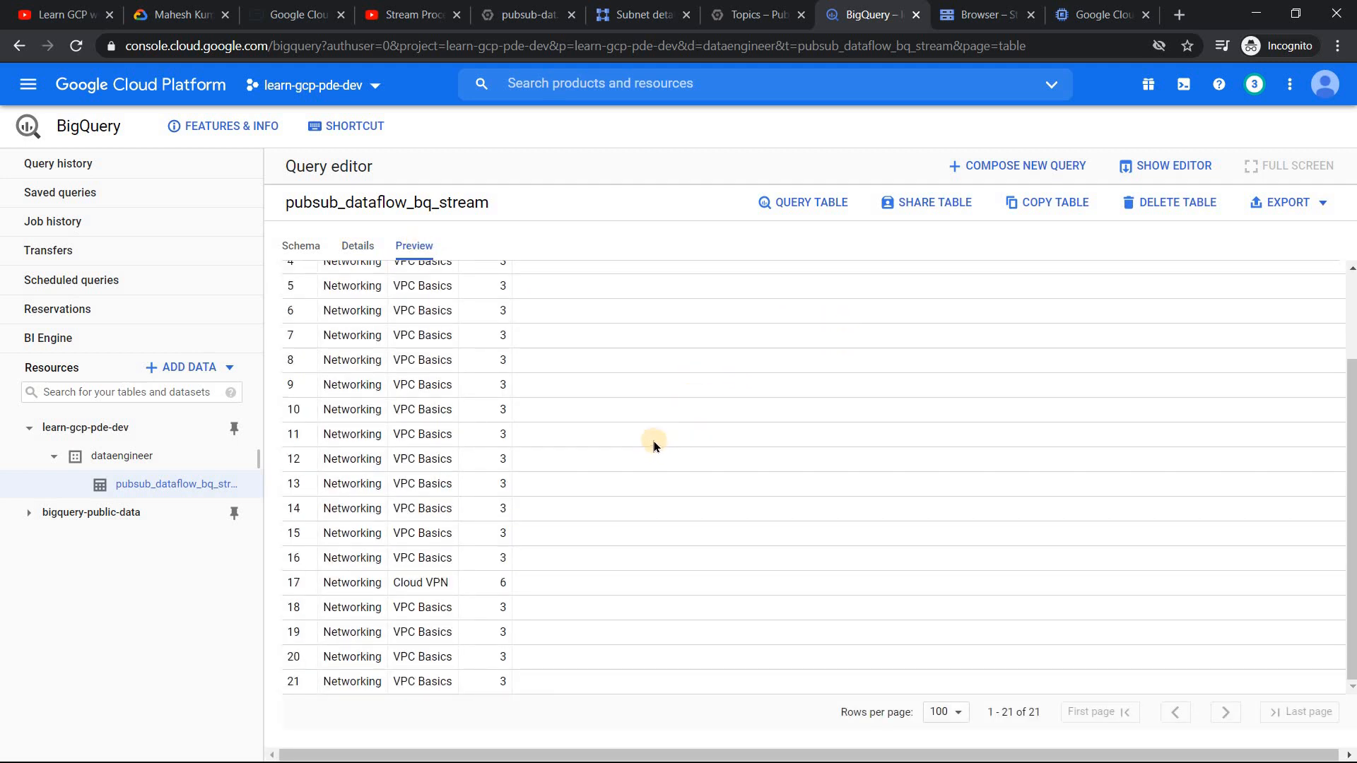
scroll(652, 439, up, 3)
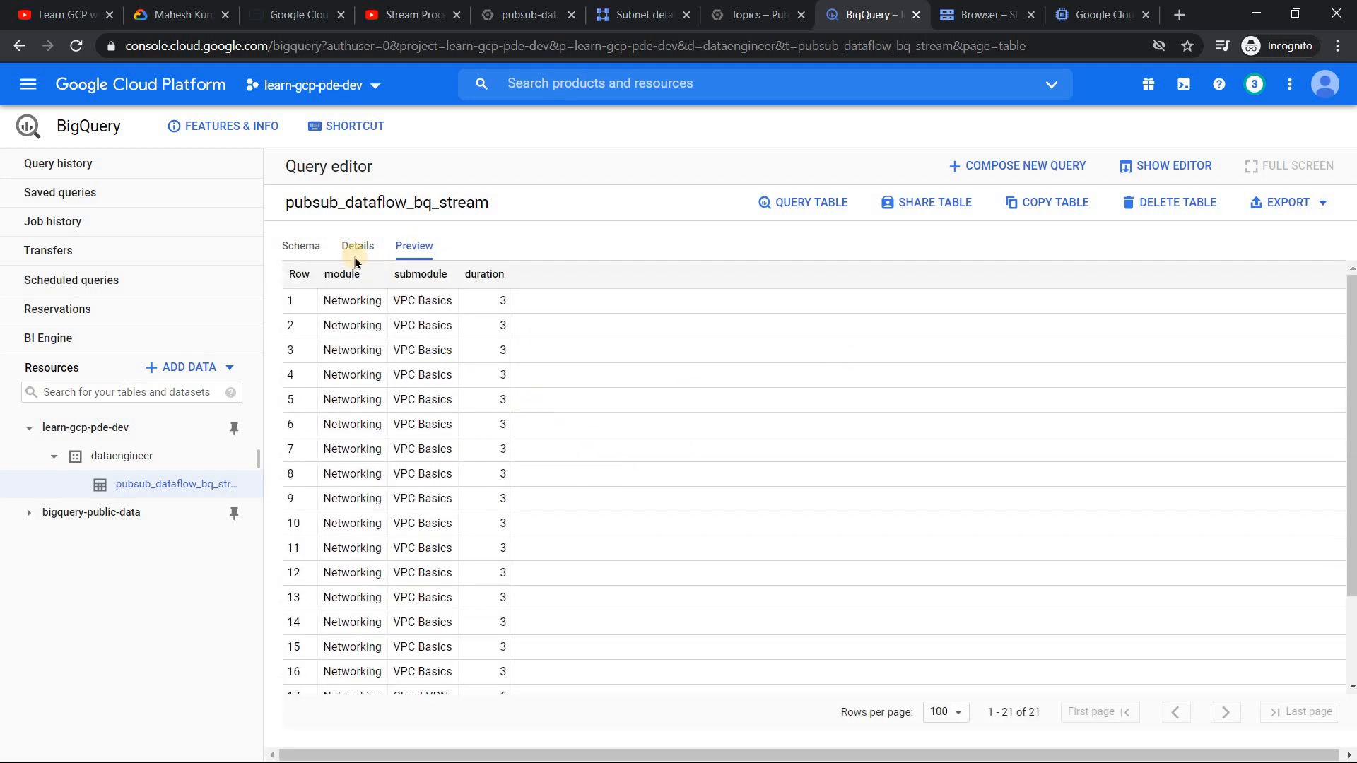
Compare the elements added by the Dataflow ReadPubSubTopic step with the estimated rows in the BigQuery table's details
click(507, 12)
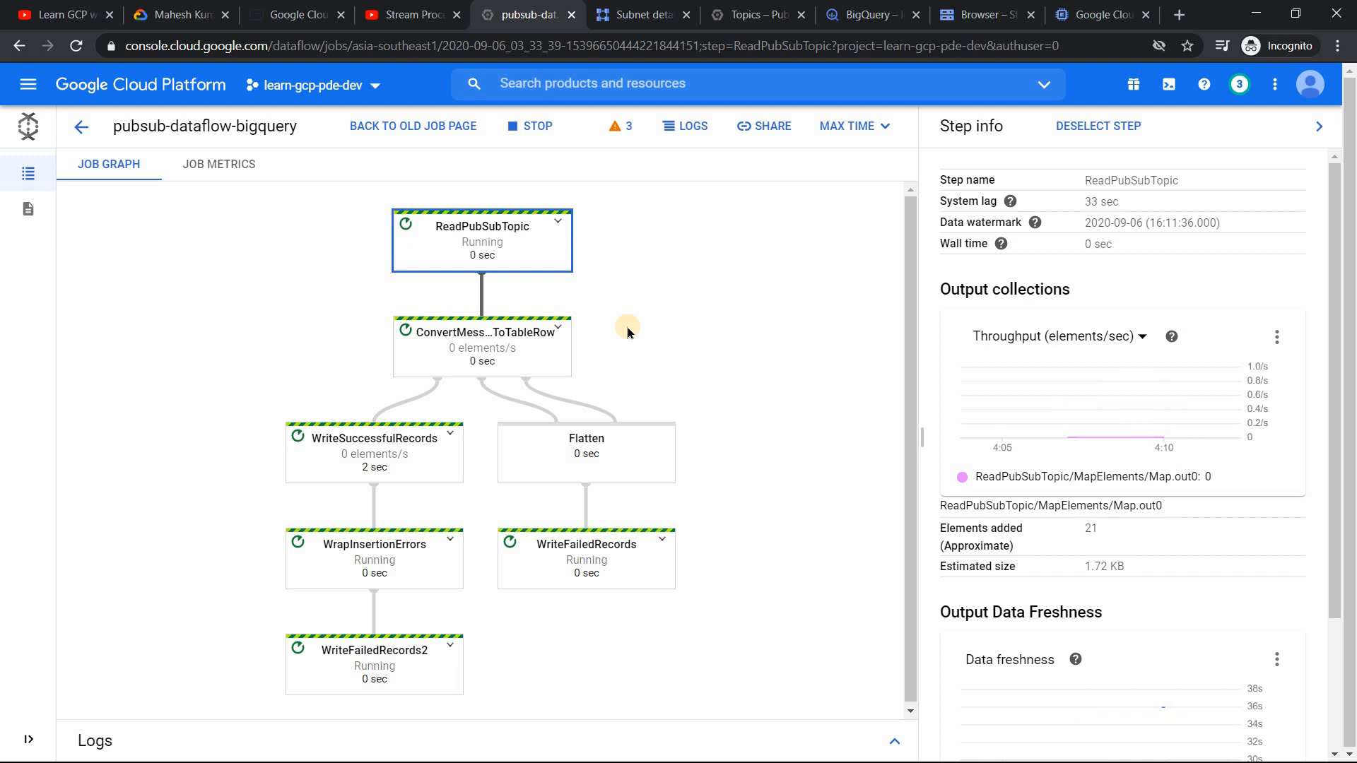
click(873, 15)
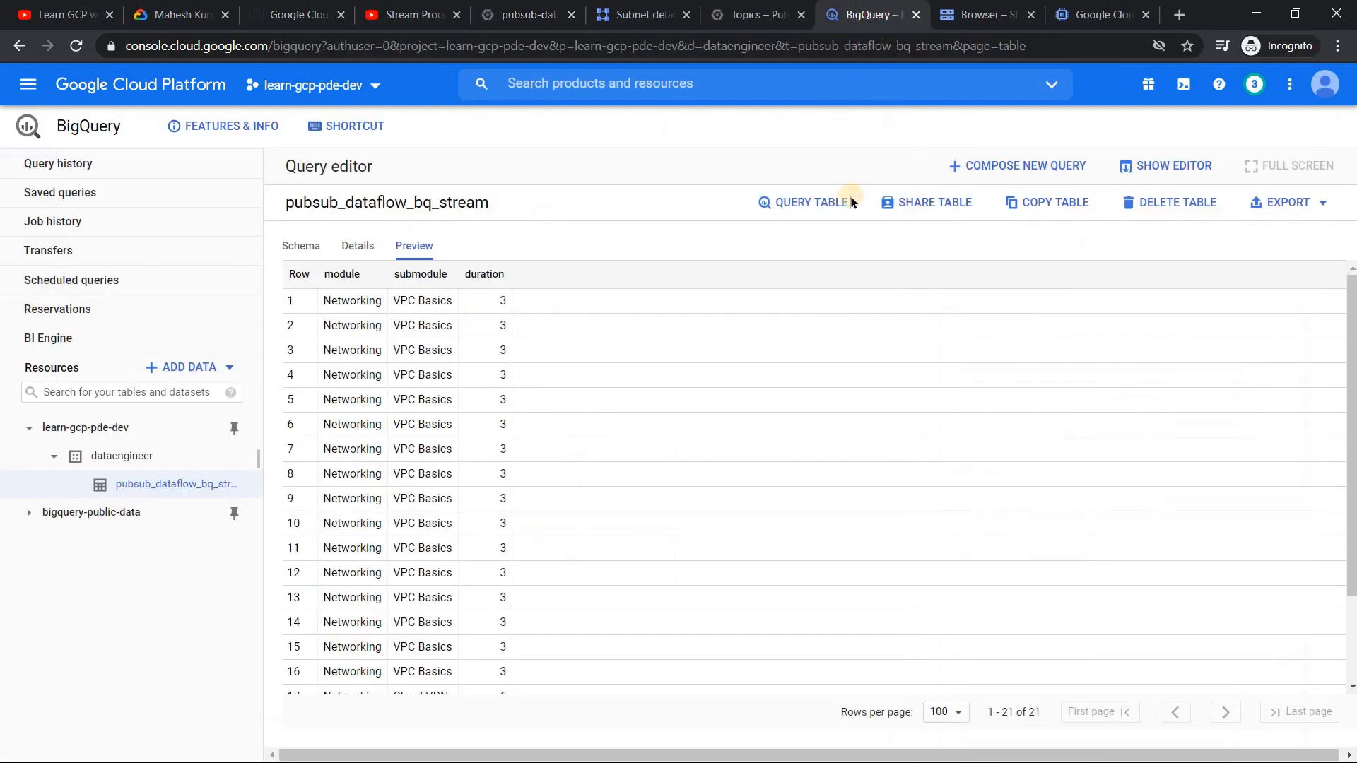
click(357, 245)
drag(429, 620, 469, 623)
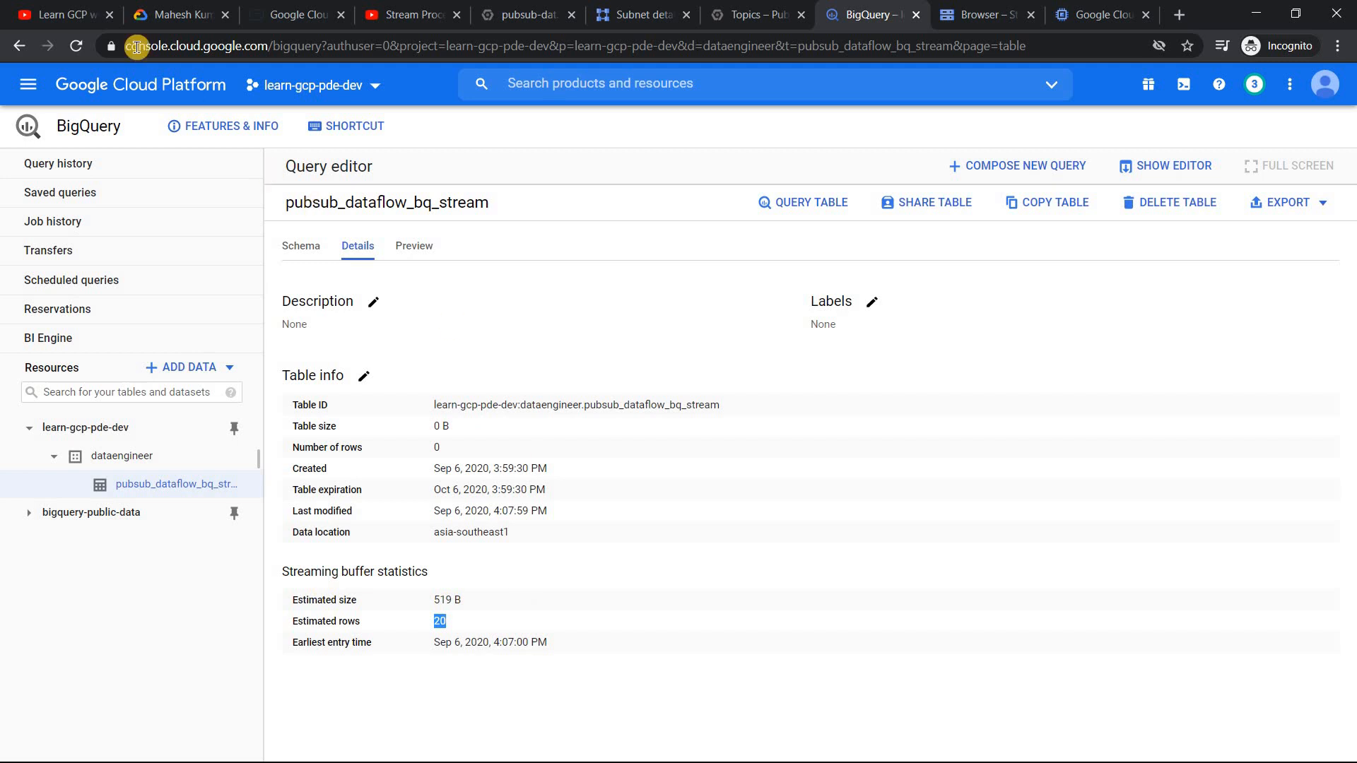
Reload the BigQuery page again, reopen the table details without the query editor, and recheck the streaming buffer's estimated rows
click(74, 55)
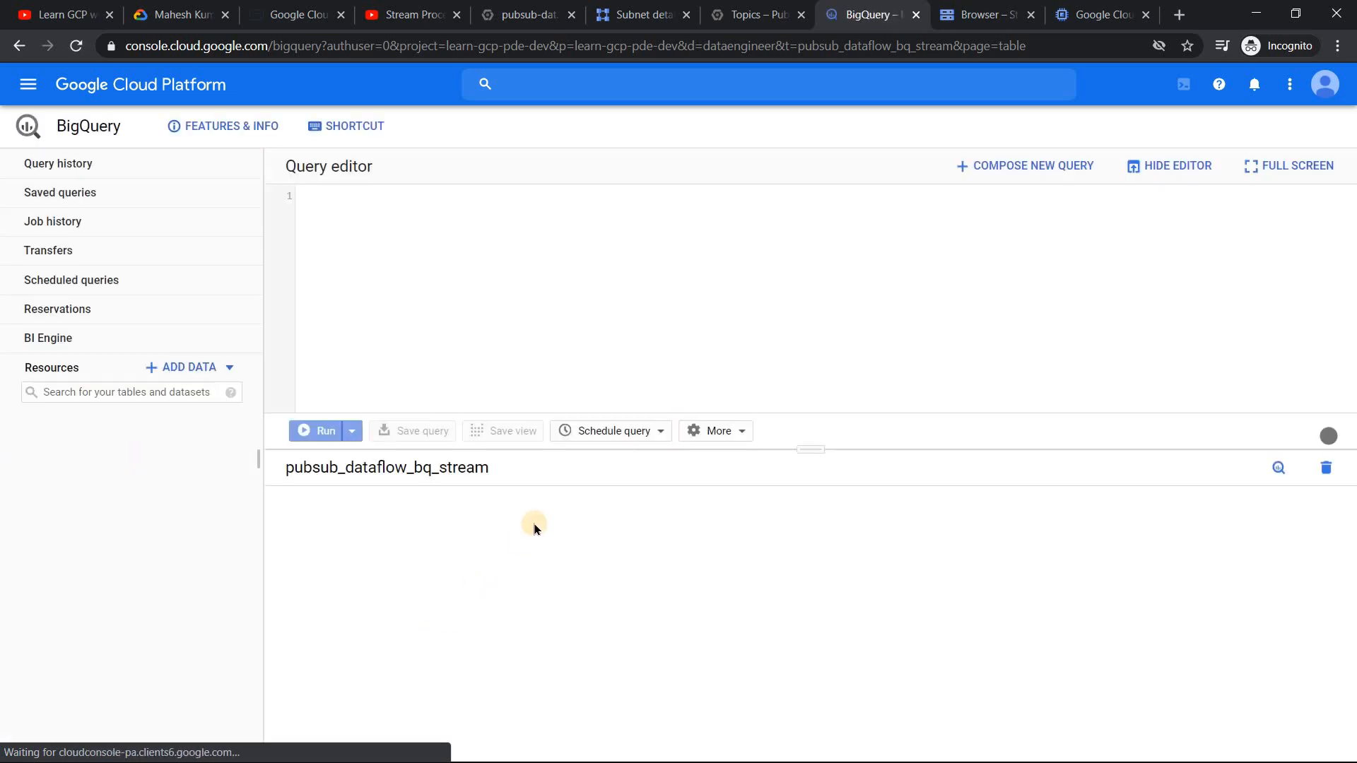
click(360, 511)
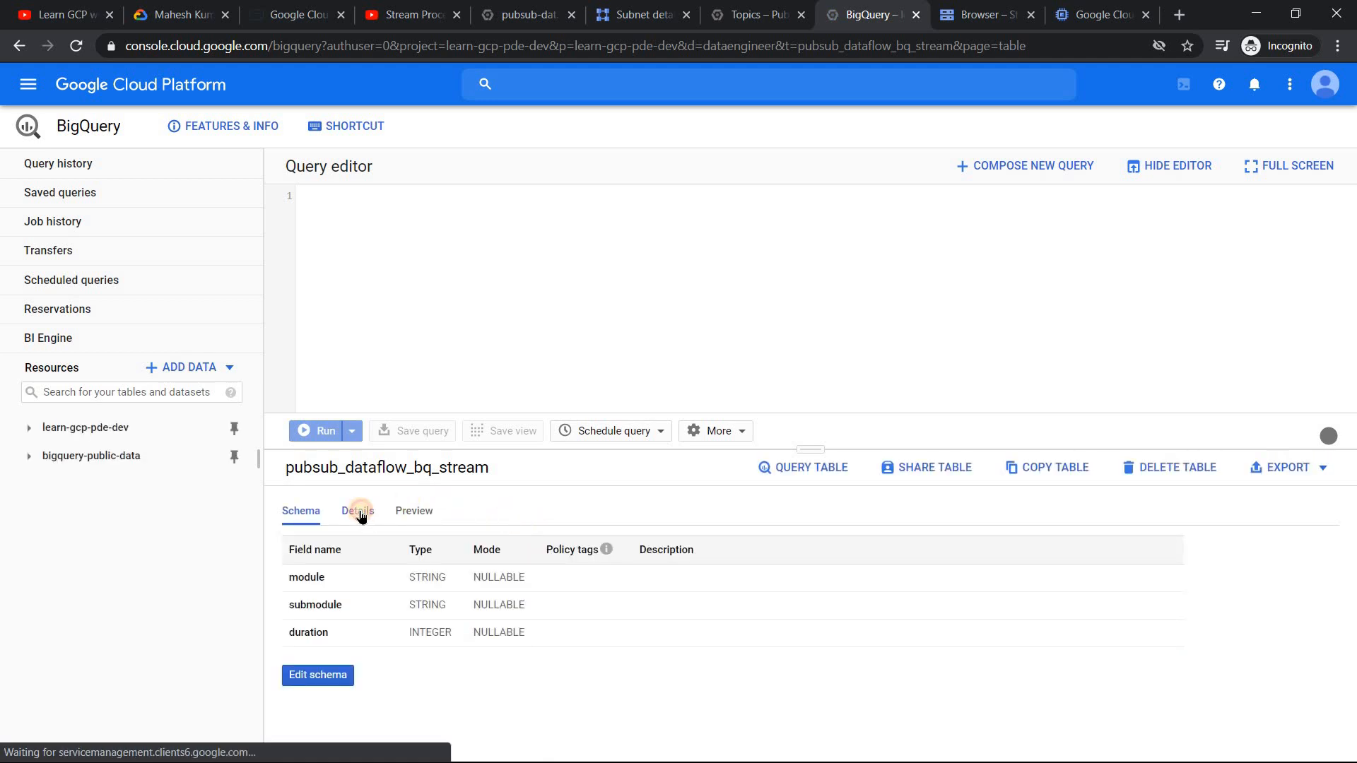
click(1168, 167)
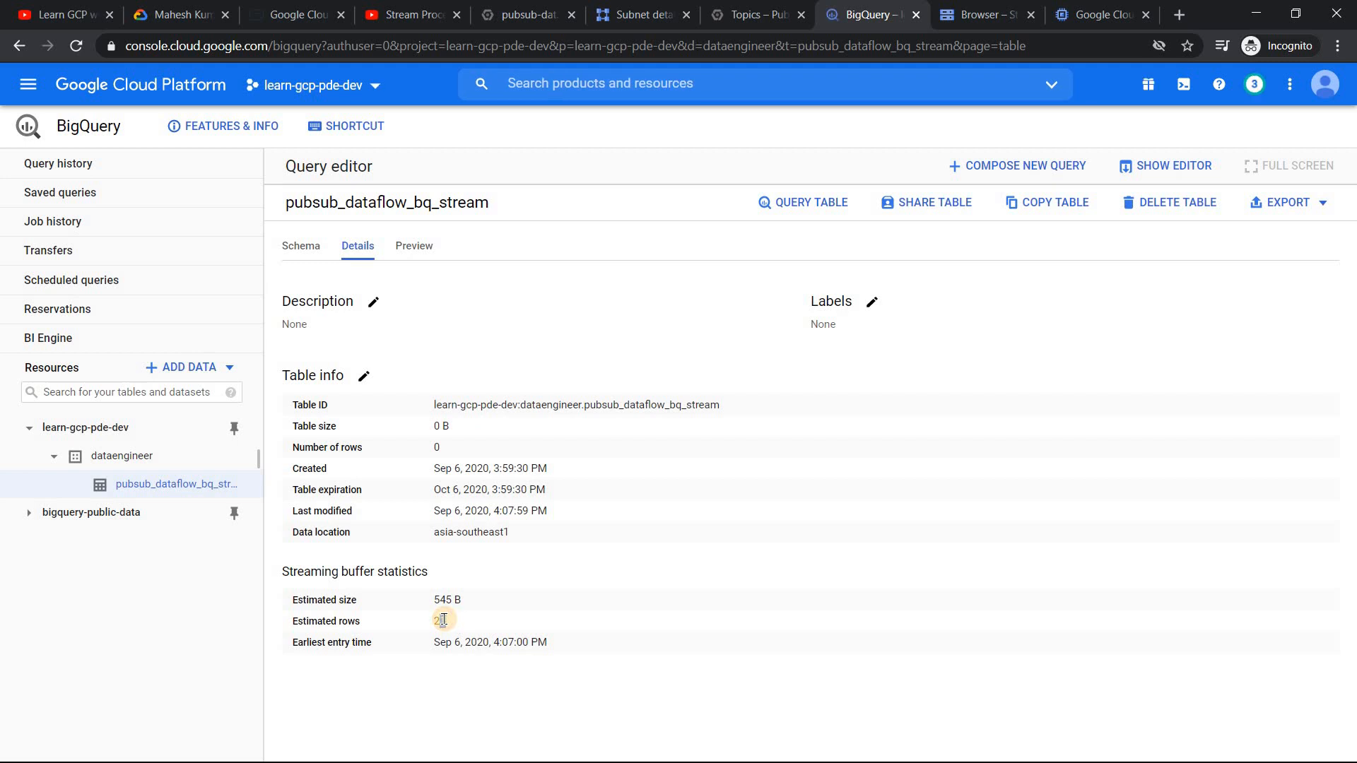
drag(443, 620, 447, 621)
View the Dataflow job's overall info, and add the Machine type column to the VM instances list to check the worker's machine
click(550, 16)
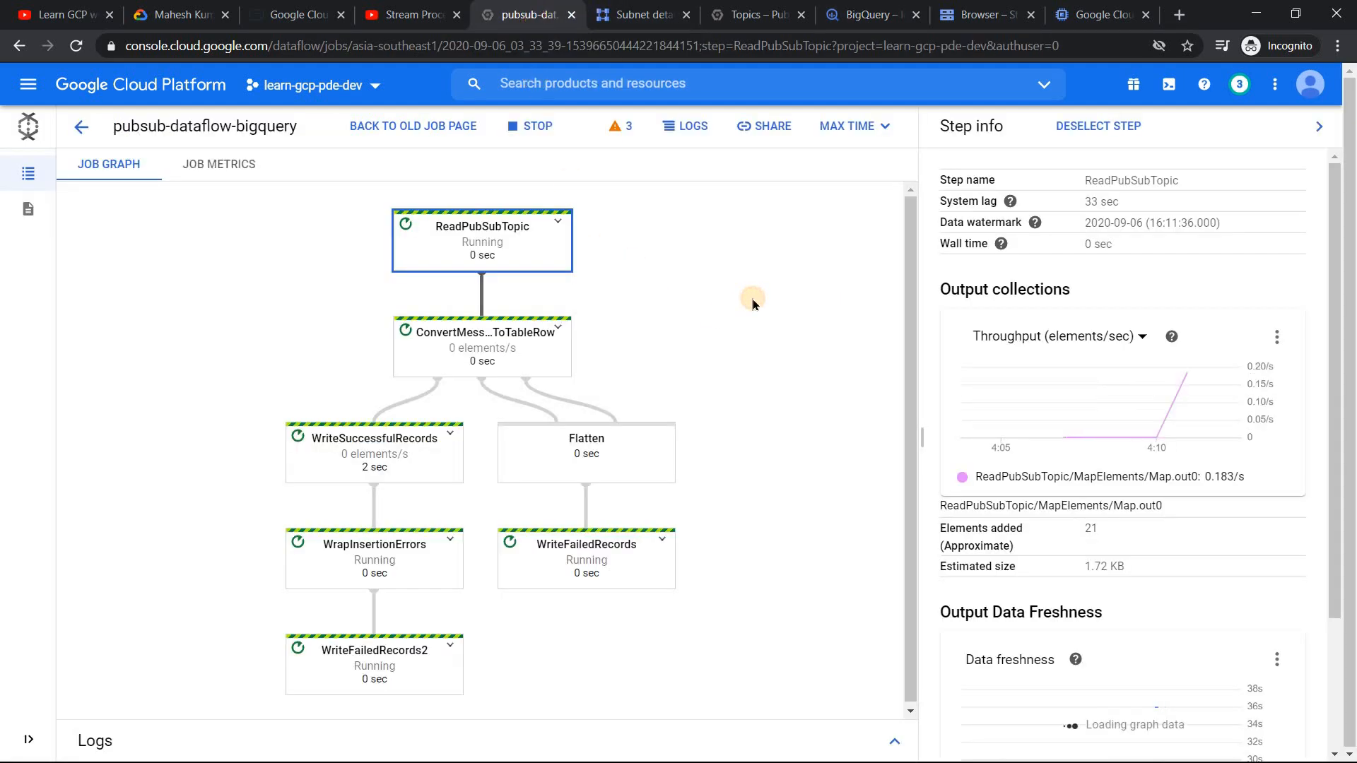
click(752, 304)
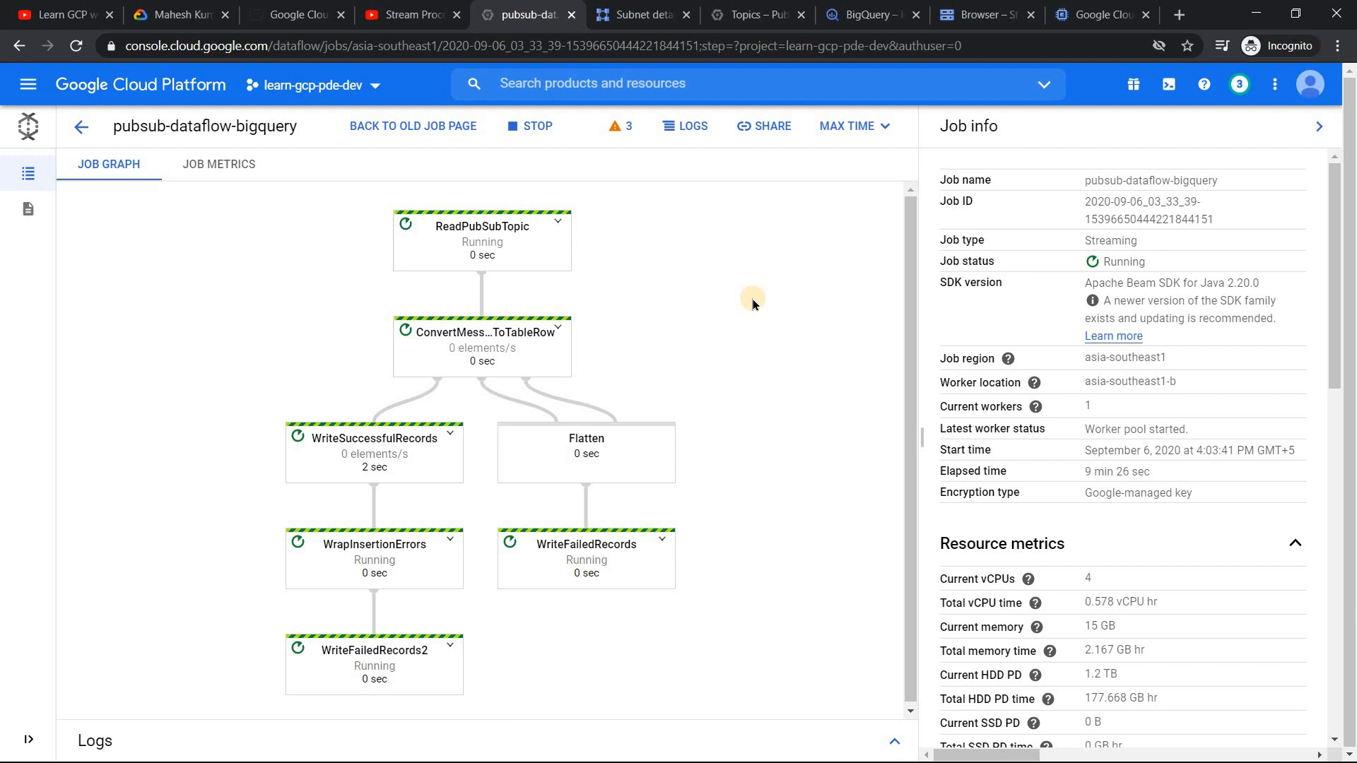
click(1074, 14)
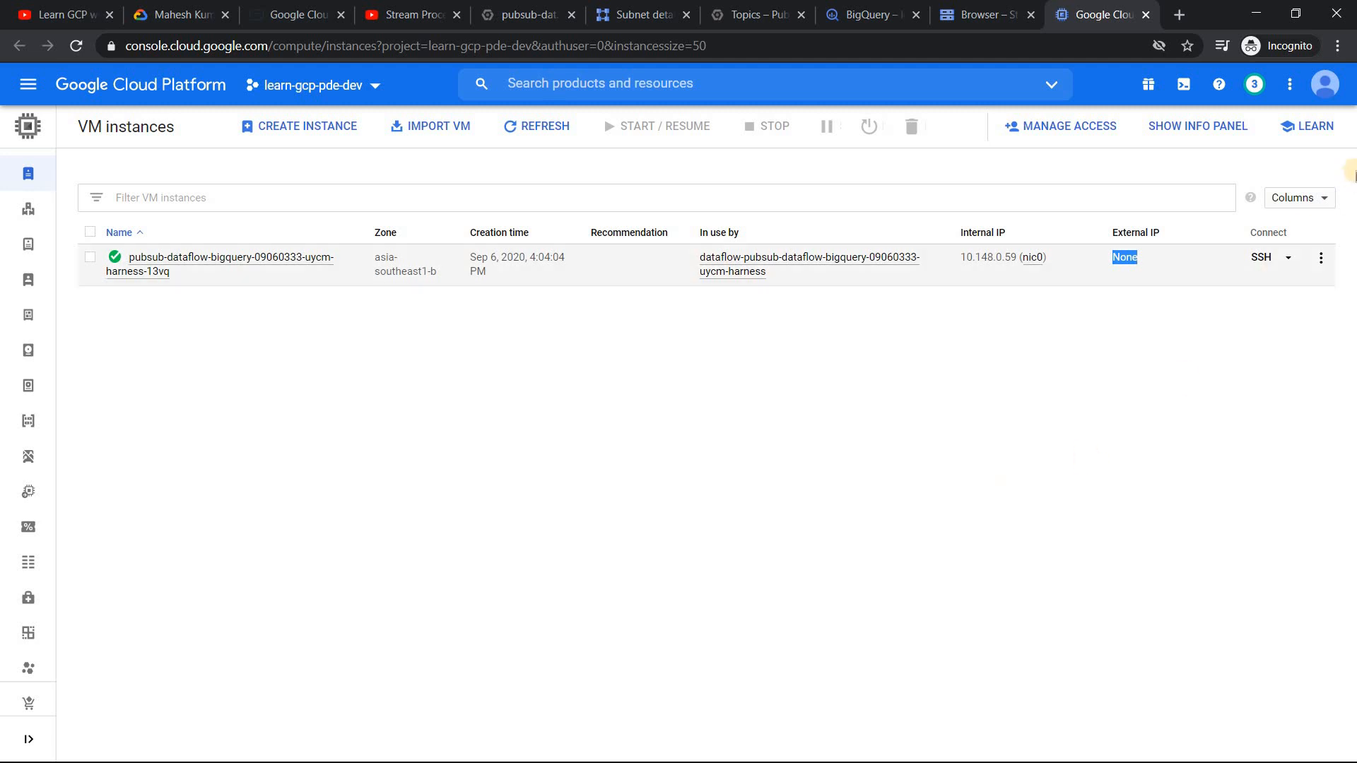
click(1326, 194)
click(1239, 303)
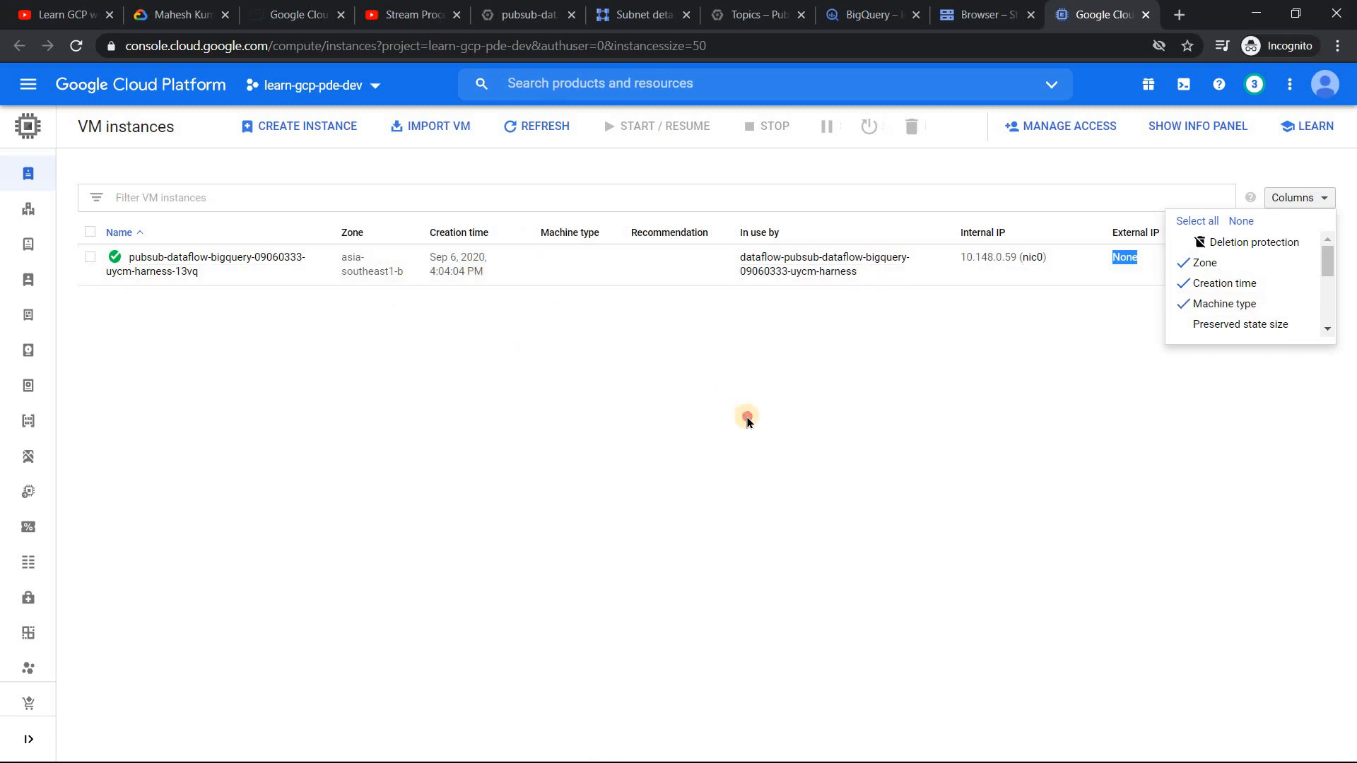
click(848, 387)
drag(540, 261, 558, 272)
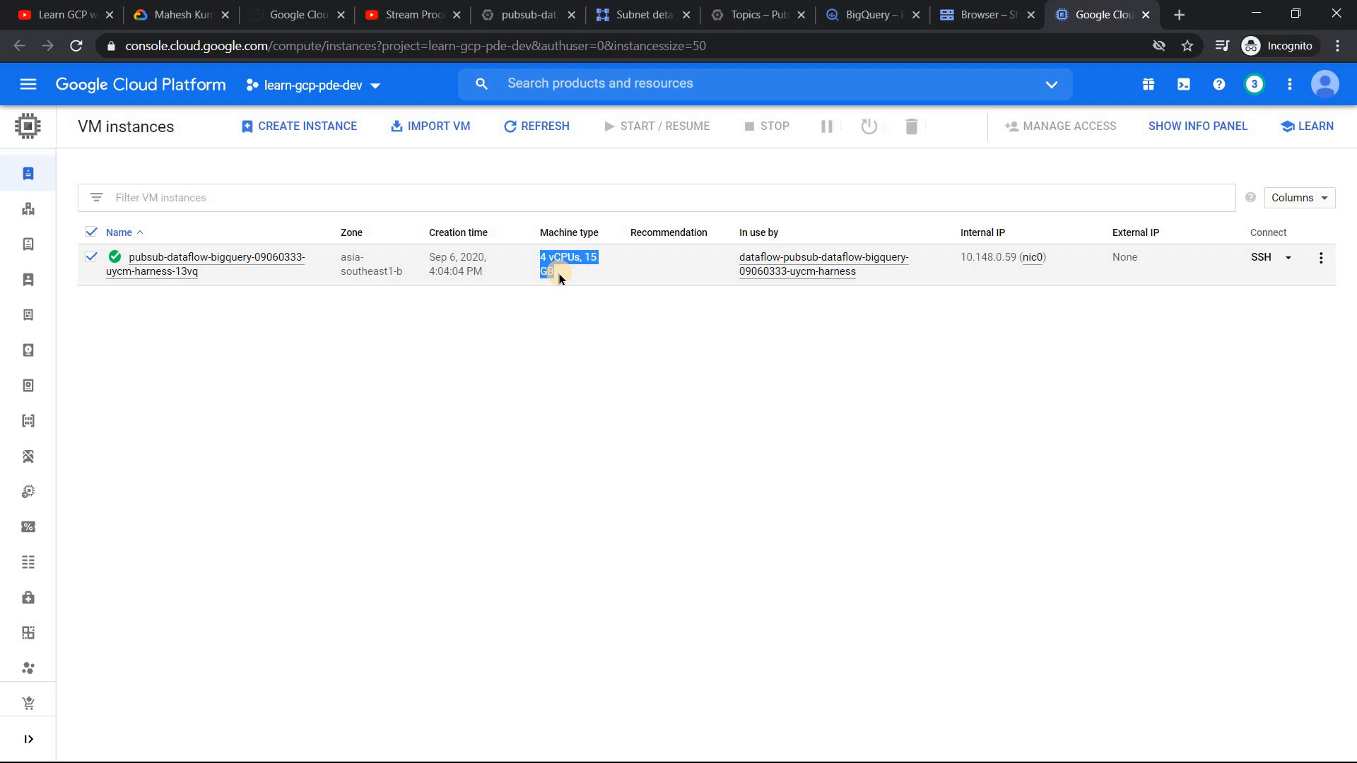
Stop the pubsub-dataflow-bigquery Dataflow job immediately with the Cancel option
click(501, 14)
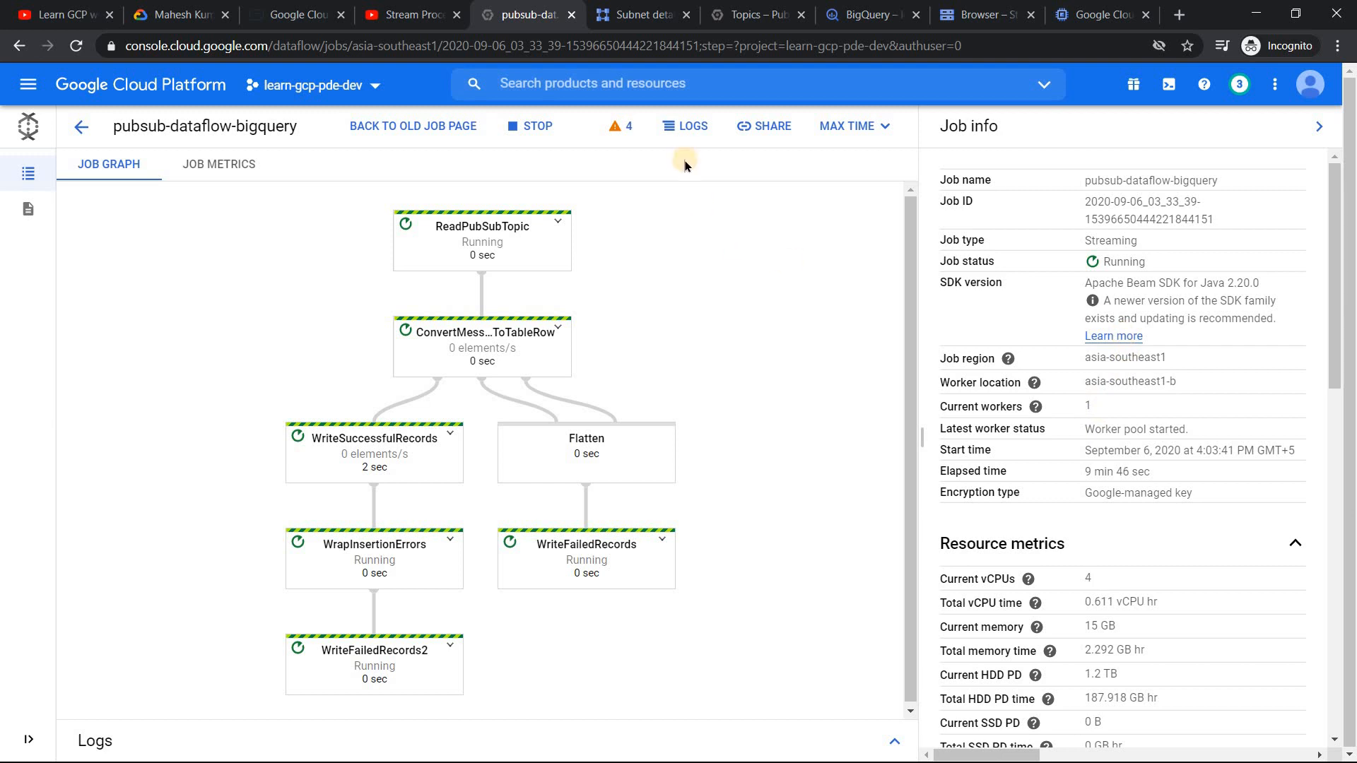
click(523, 131)
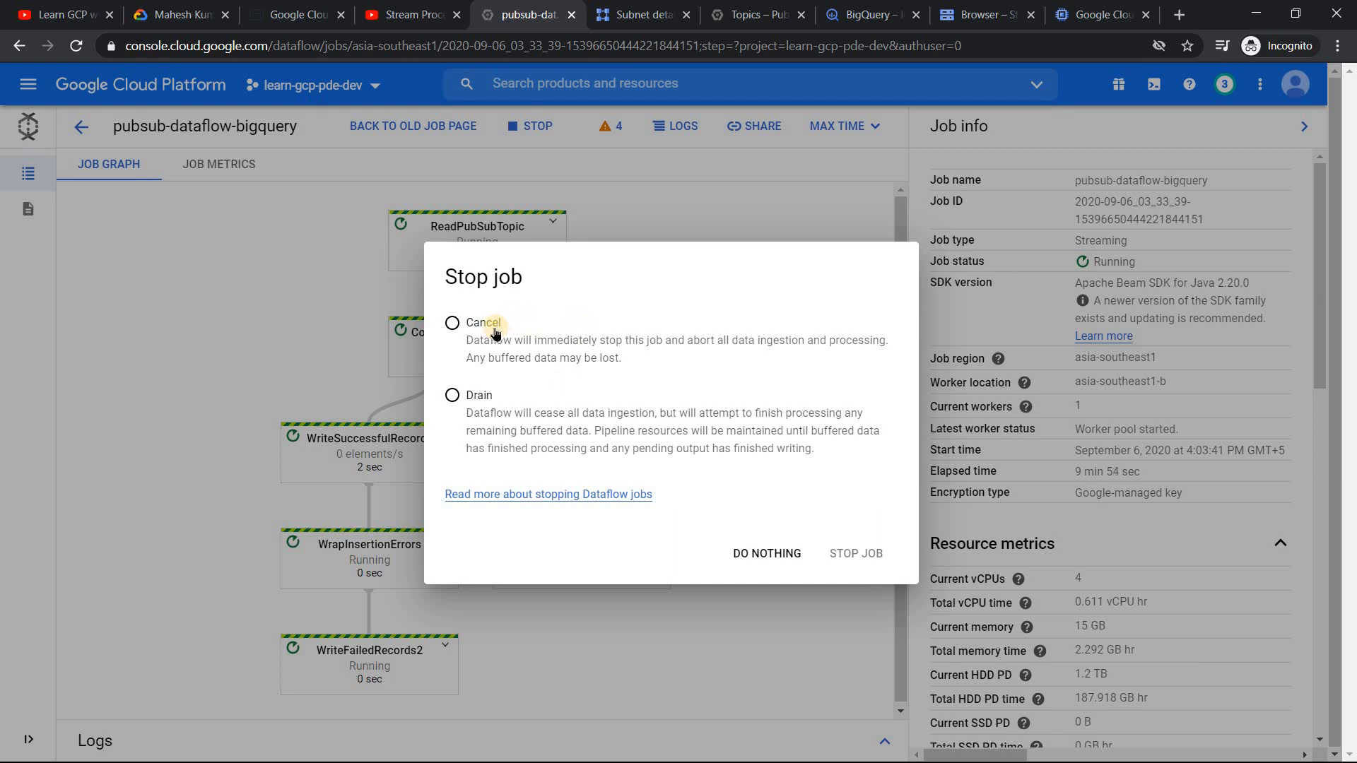
click(452, 395)
click(460, 324)
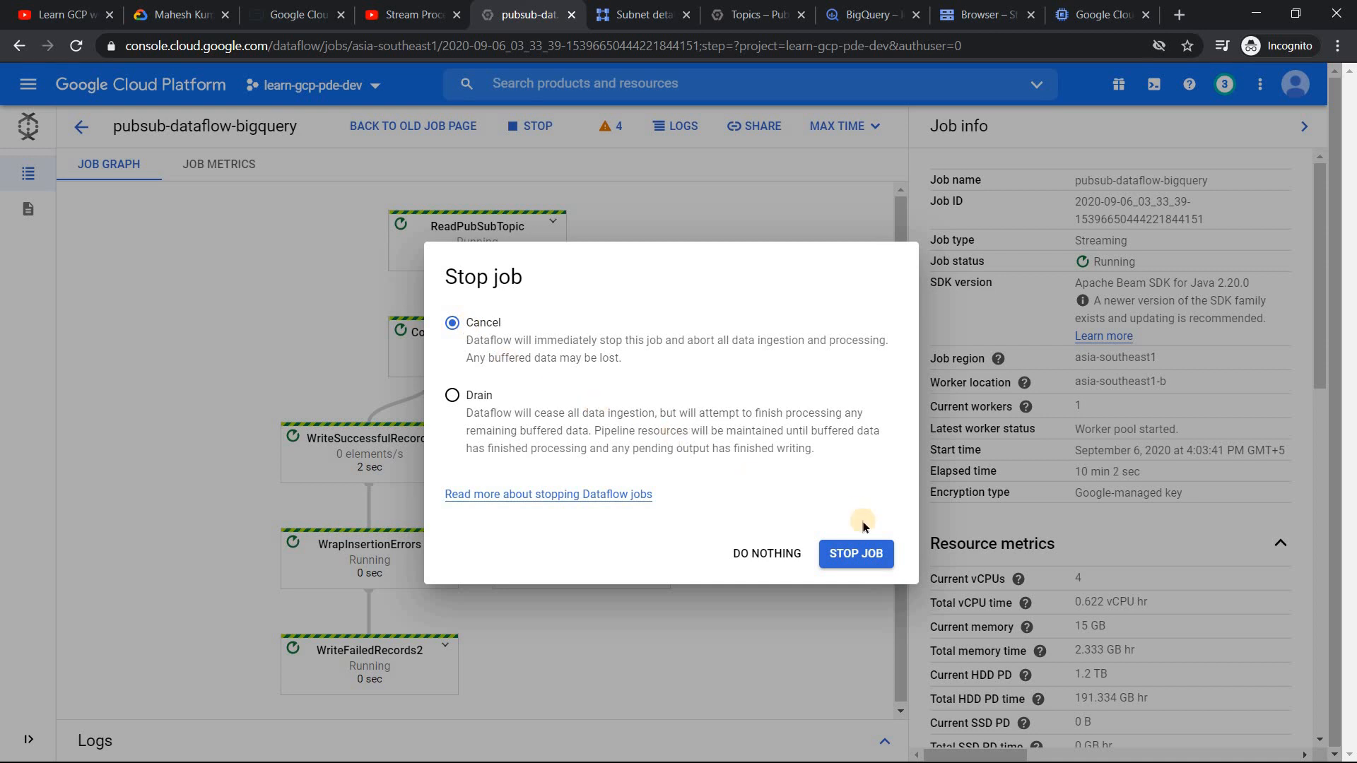
click(857, 555)
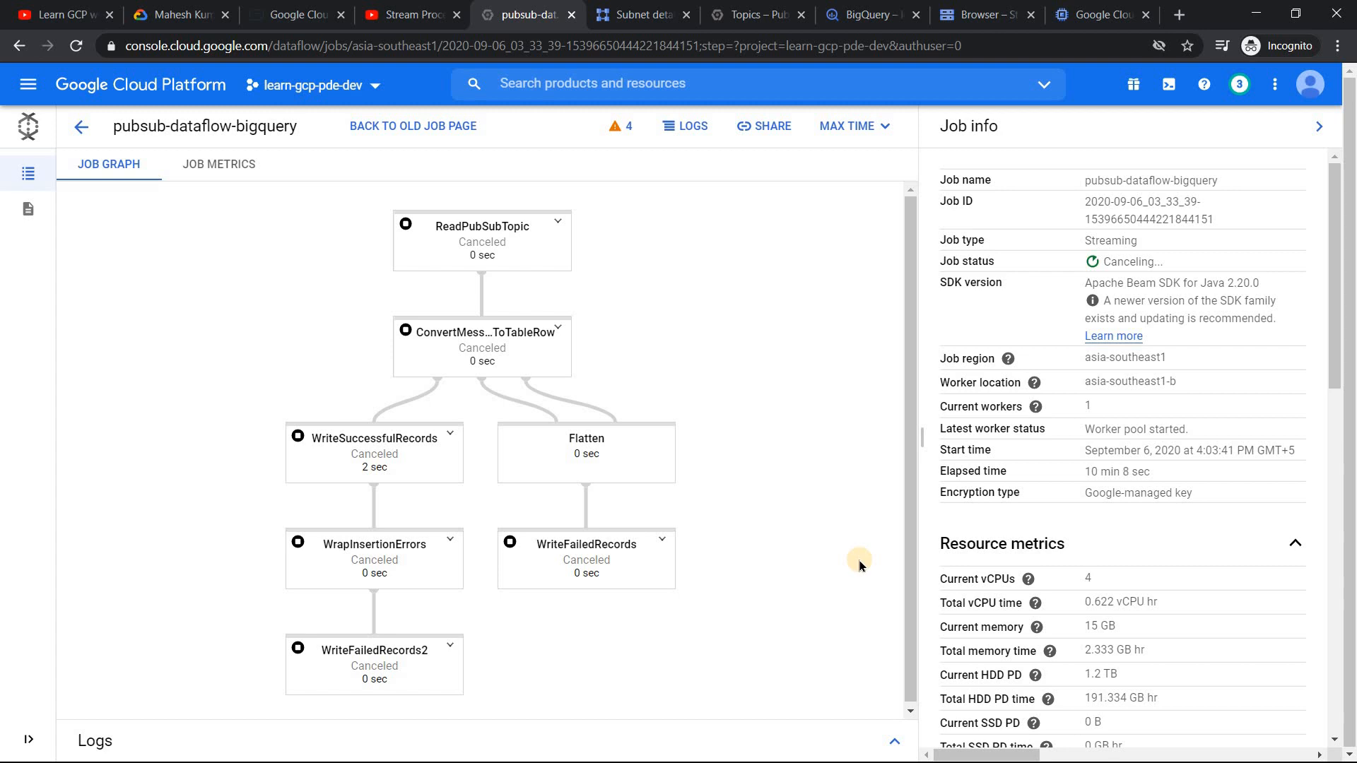
Refresh the Compute Engine VM instances list and check the status of the Dataflow worker
click(1056, 12)
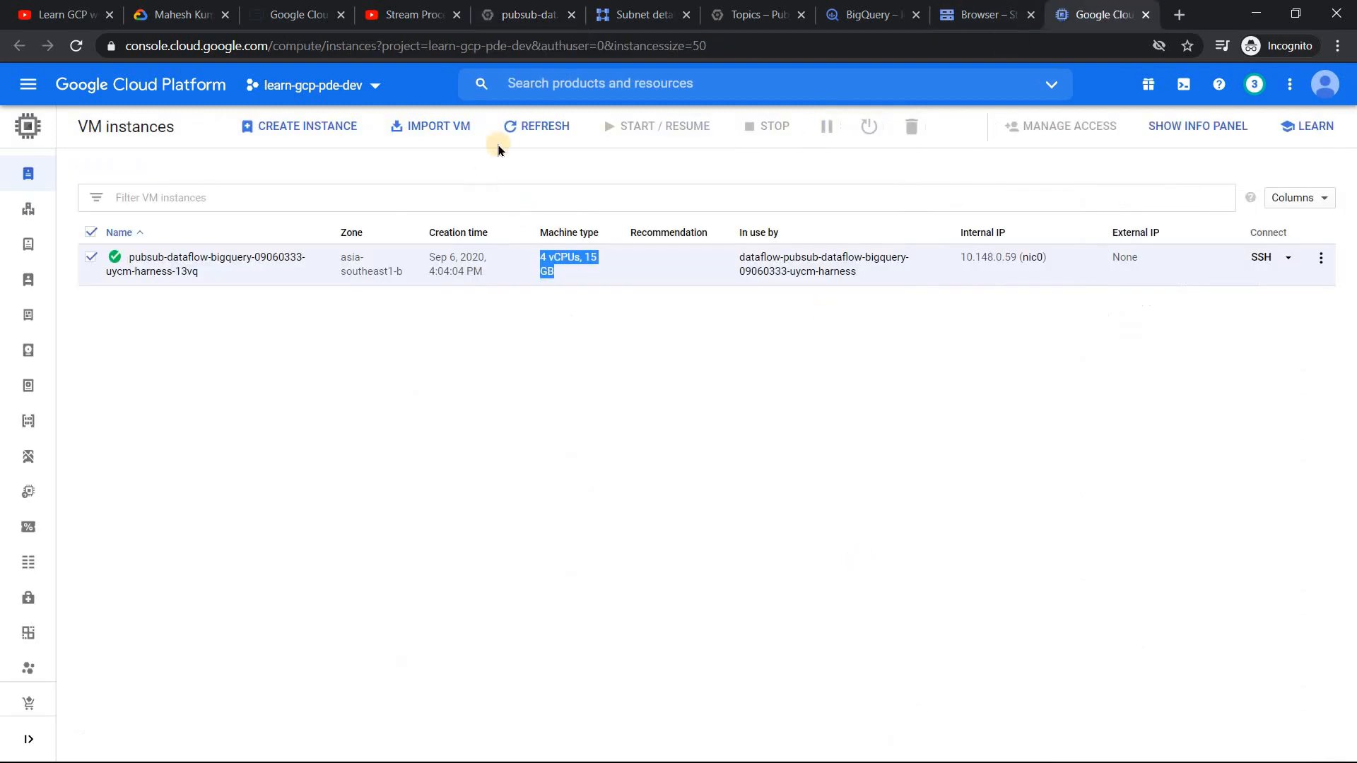
click(533, 131)
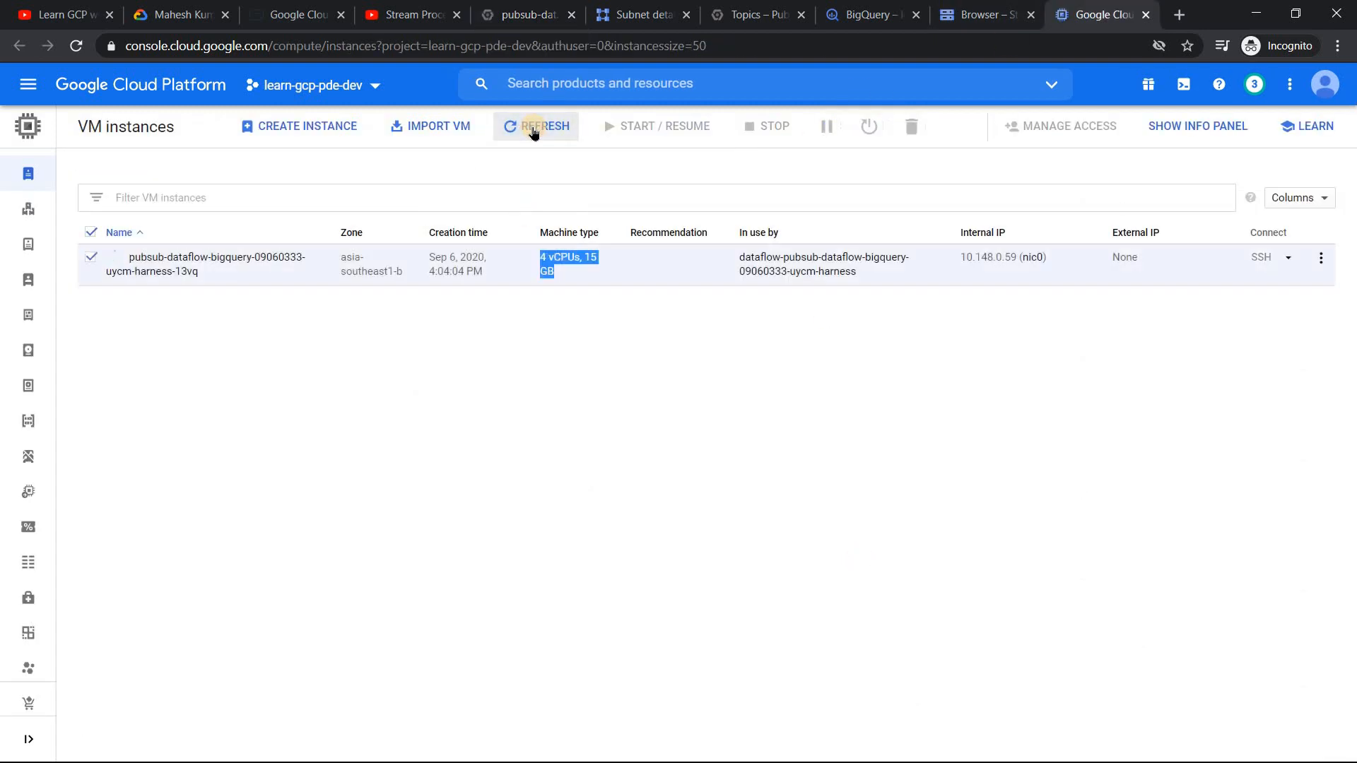
mouse_move(115, 259)
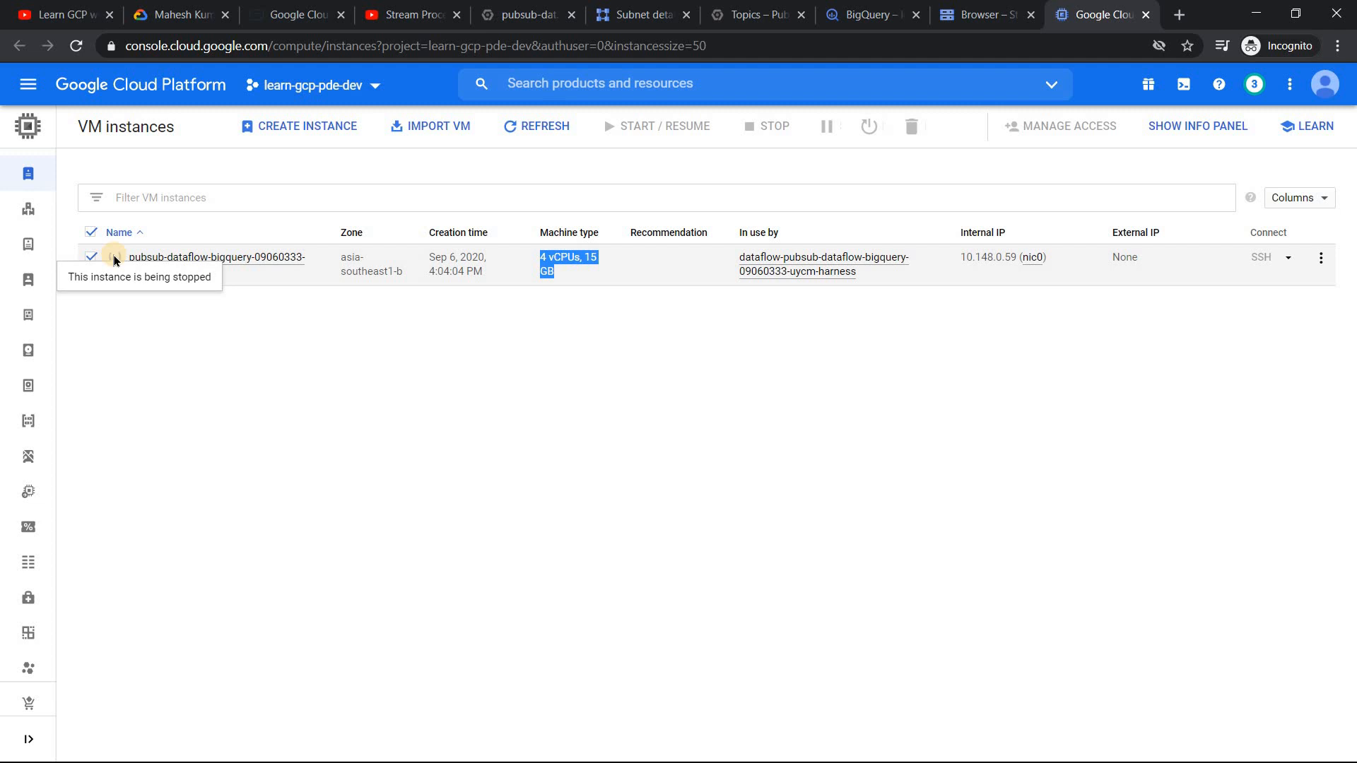
Check the Dataflow job's cancellation status, and refresh the VM instances list once more for the worker's removal
click(527, 14)
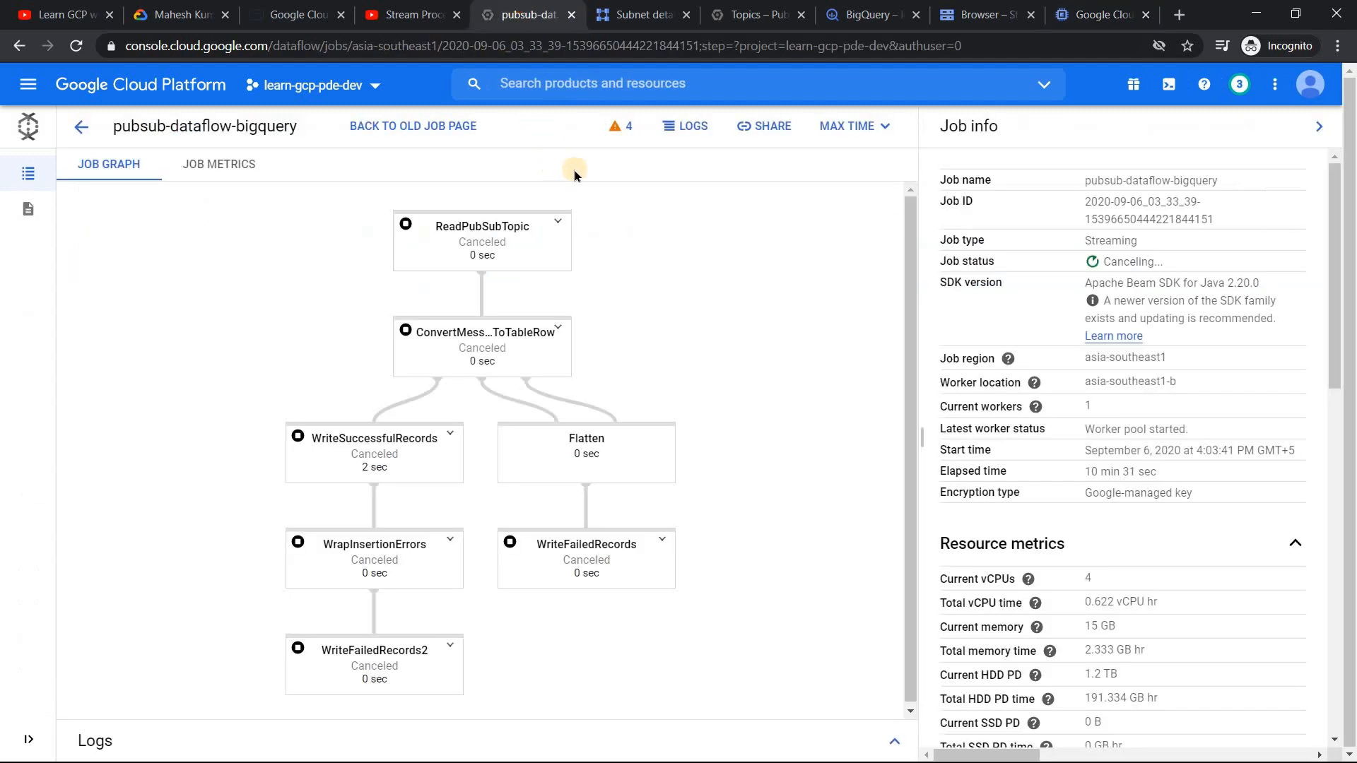
click(766, 128)
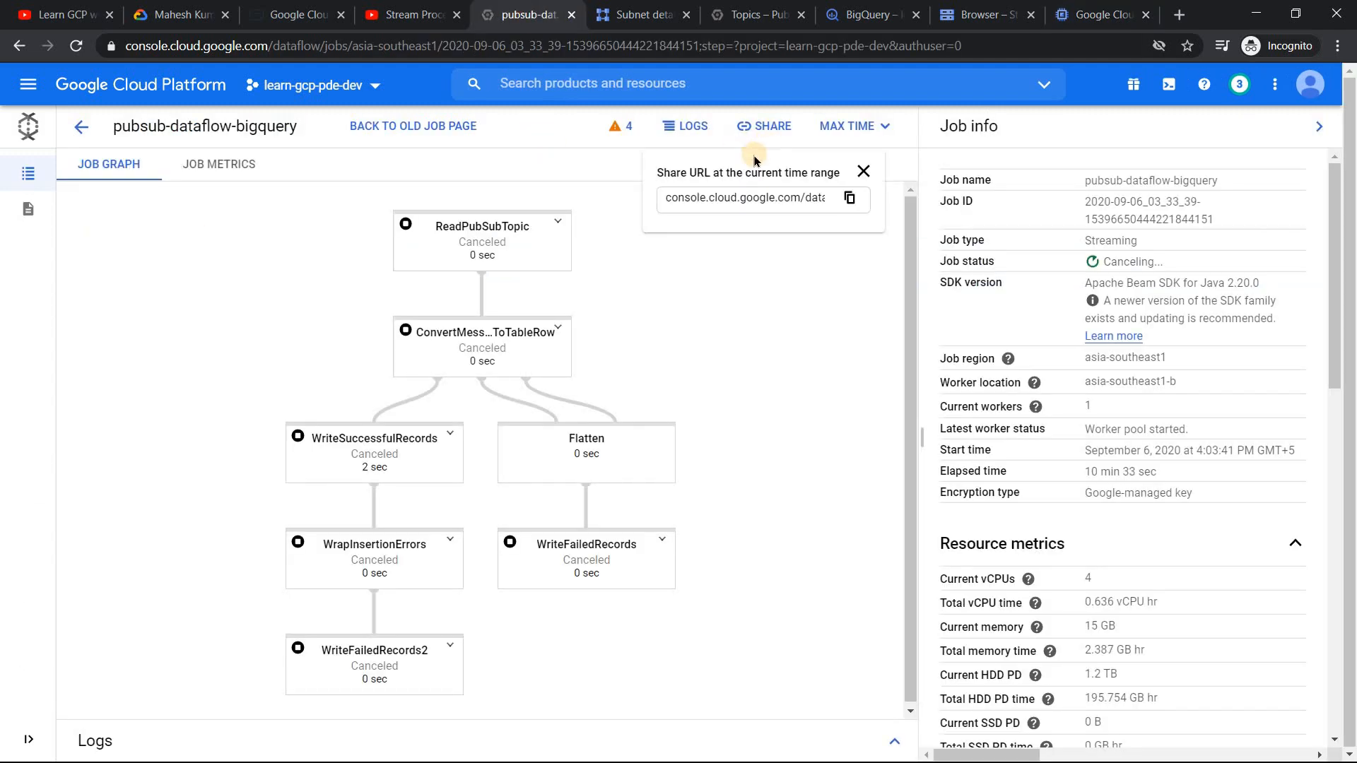
click(1111, 6)
click(532, 125)
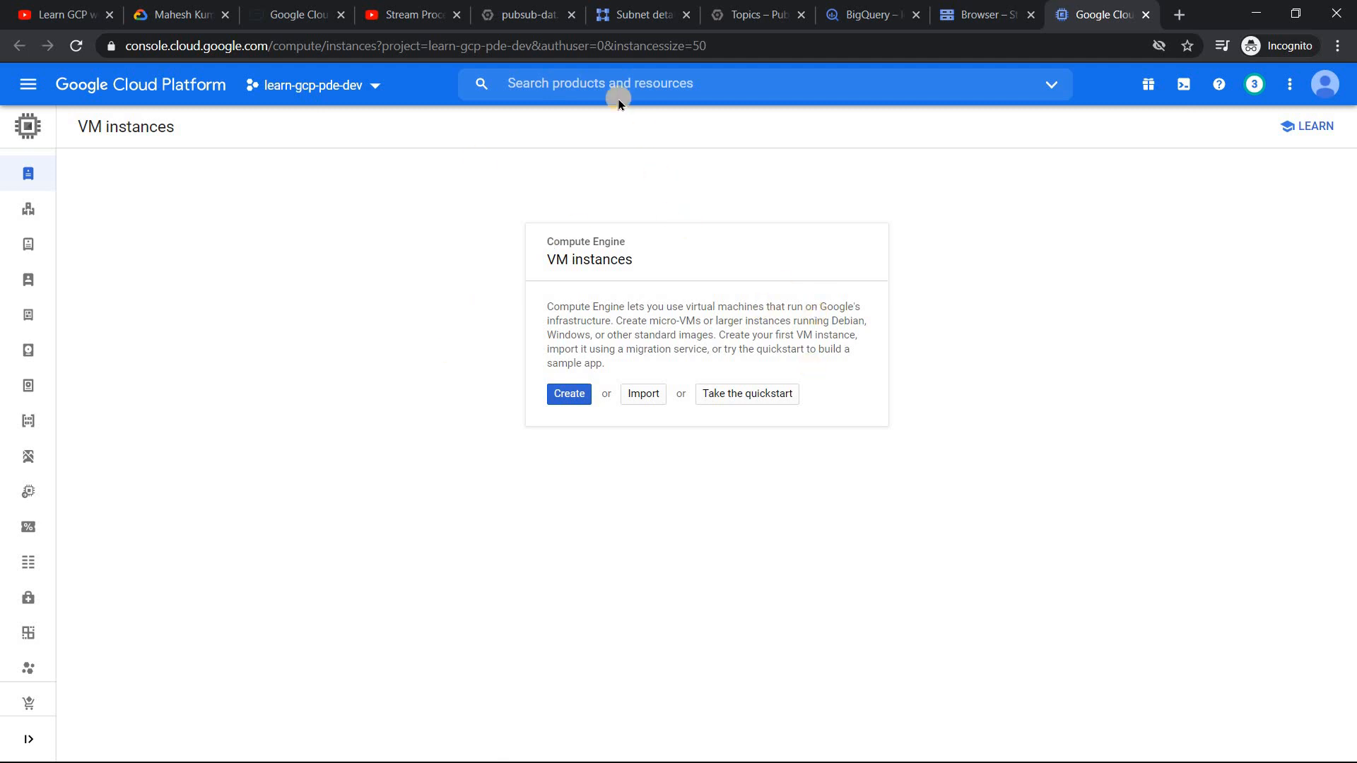
Return to the Dataflow jobs list and check the pubsub-dataflow-bigquery job's status with the Running filter on and off
click(529, 14)
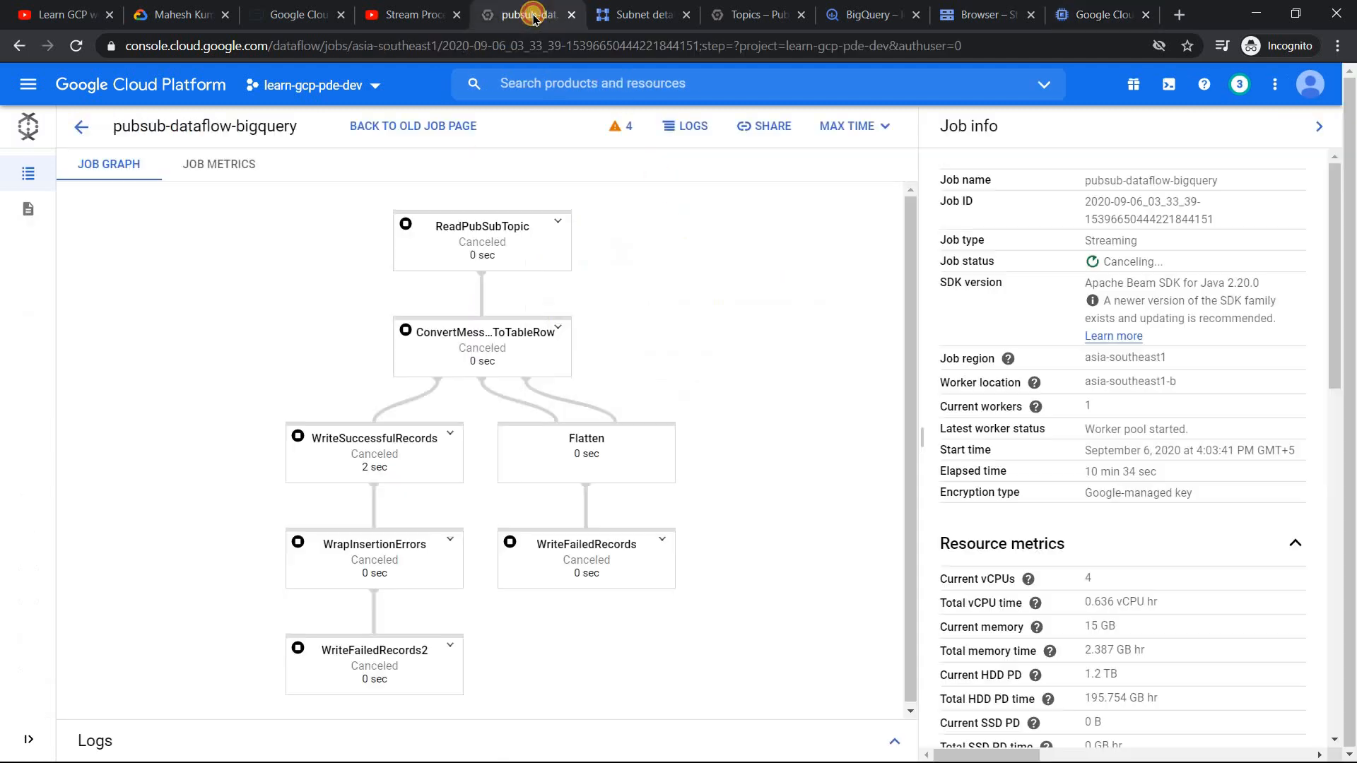
click(78, 140)
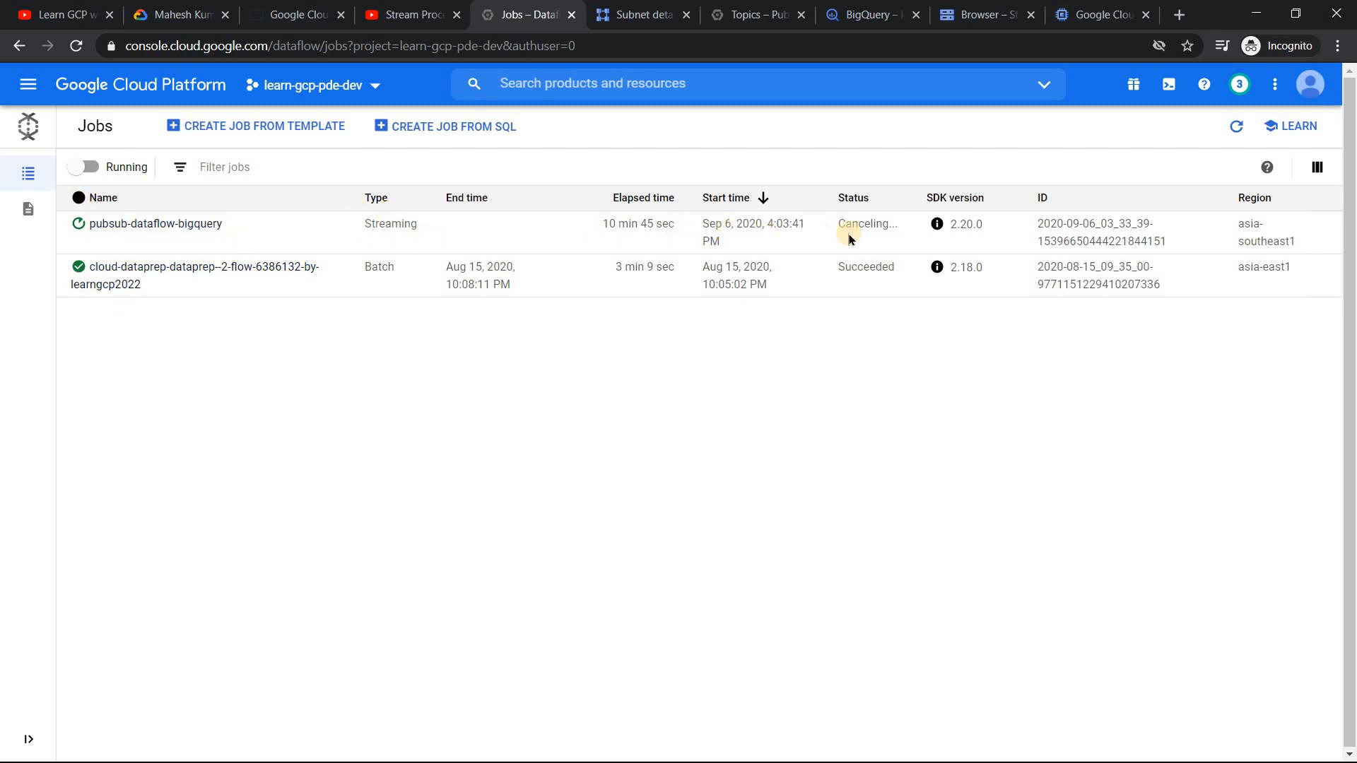
click(97, 170)
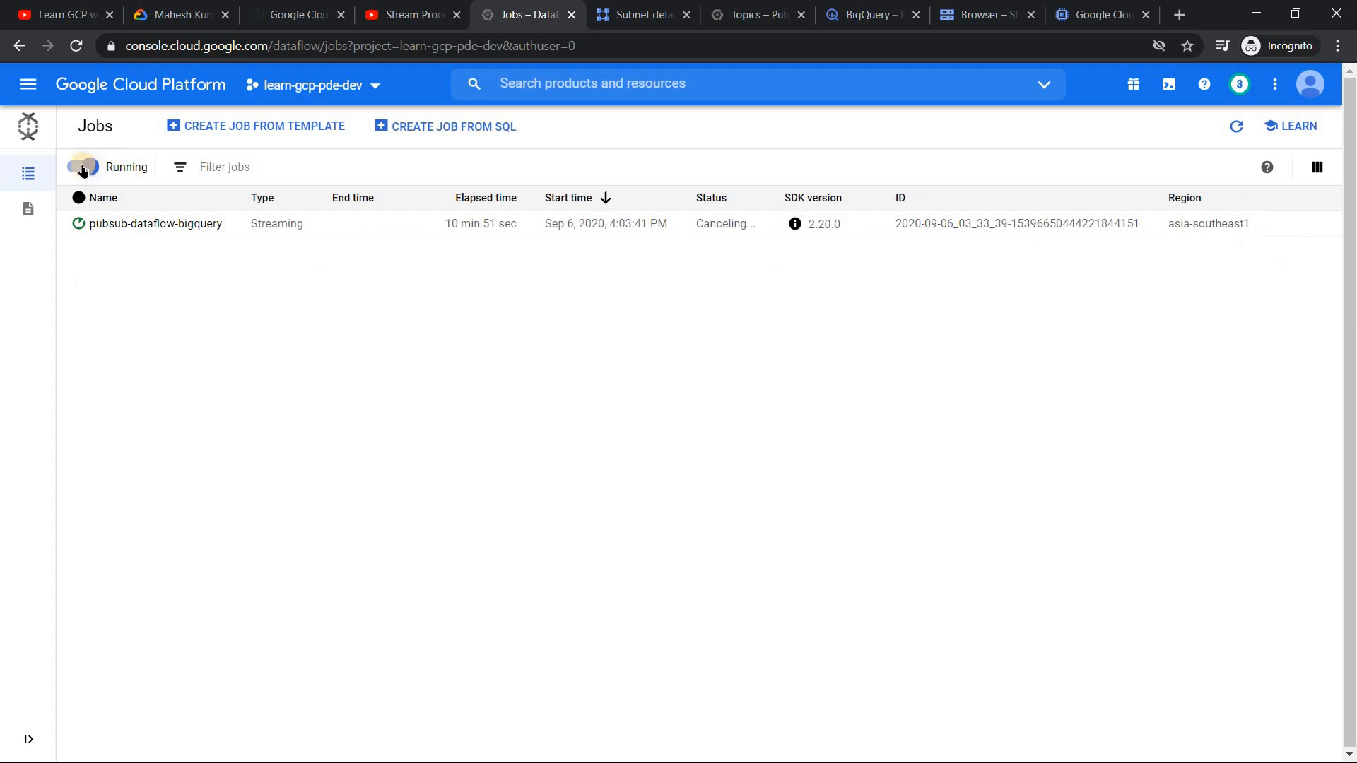
click(98, 170)
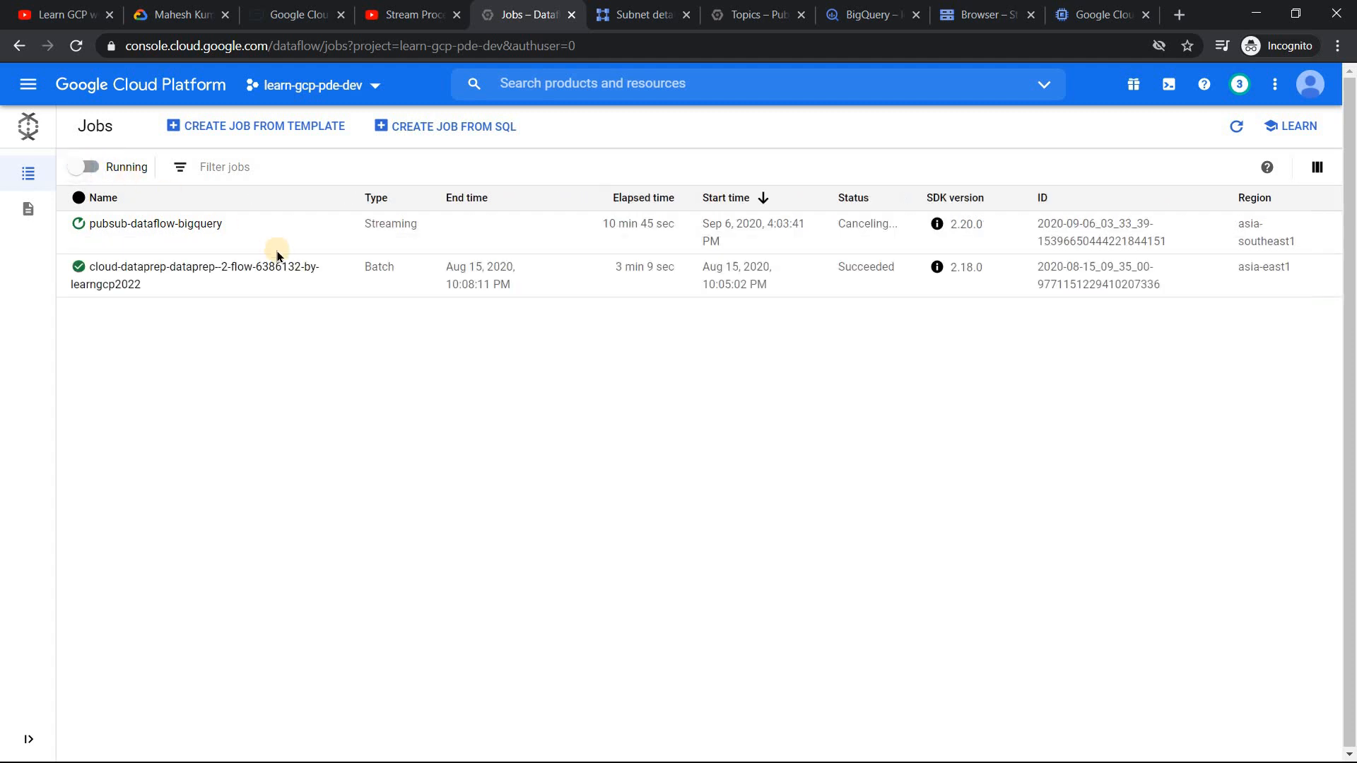